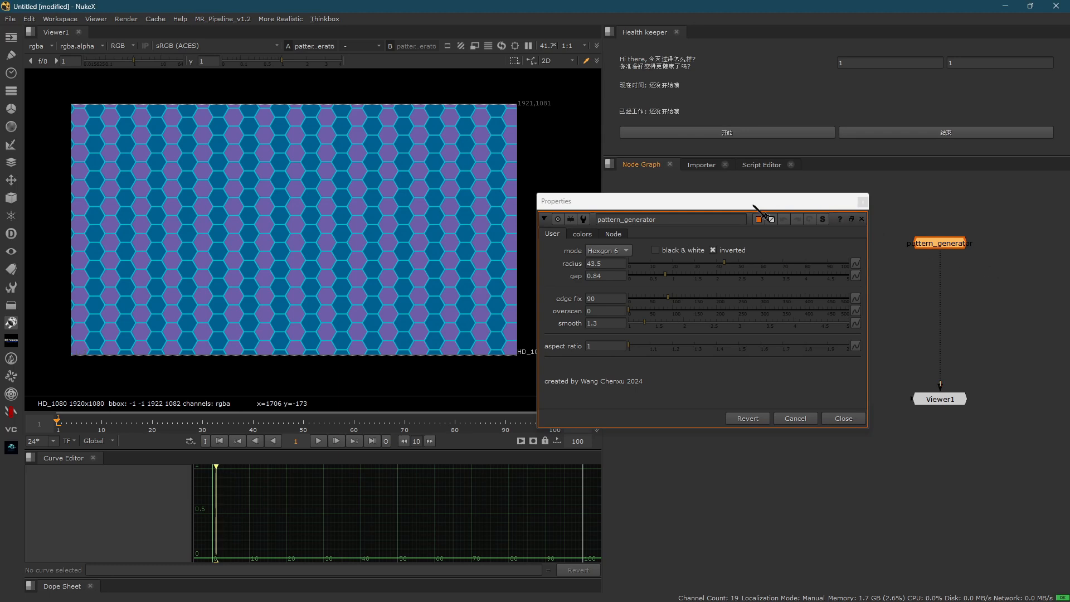
# - Examine the colored hexagon pattern up close in the viewer and return to the full frame
pyautogui.click(734, 239)
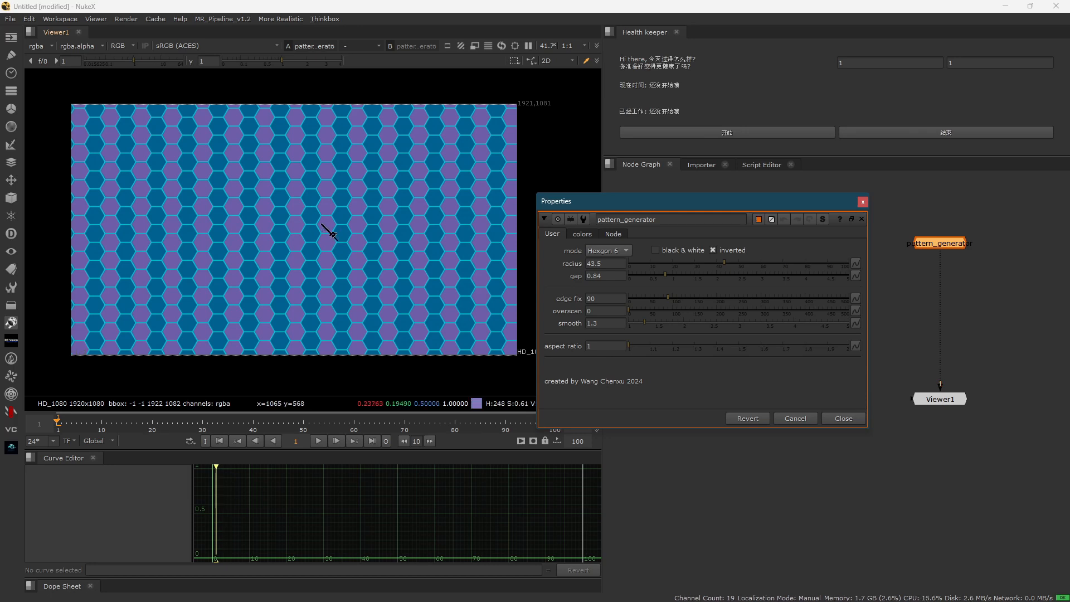
pyautogui.scroll(3, 253, 191)
pyautogui.click(254, 196)
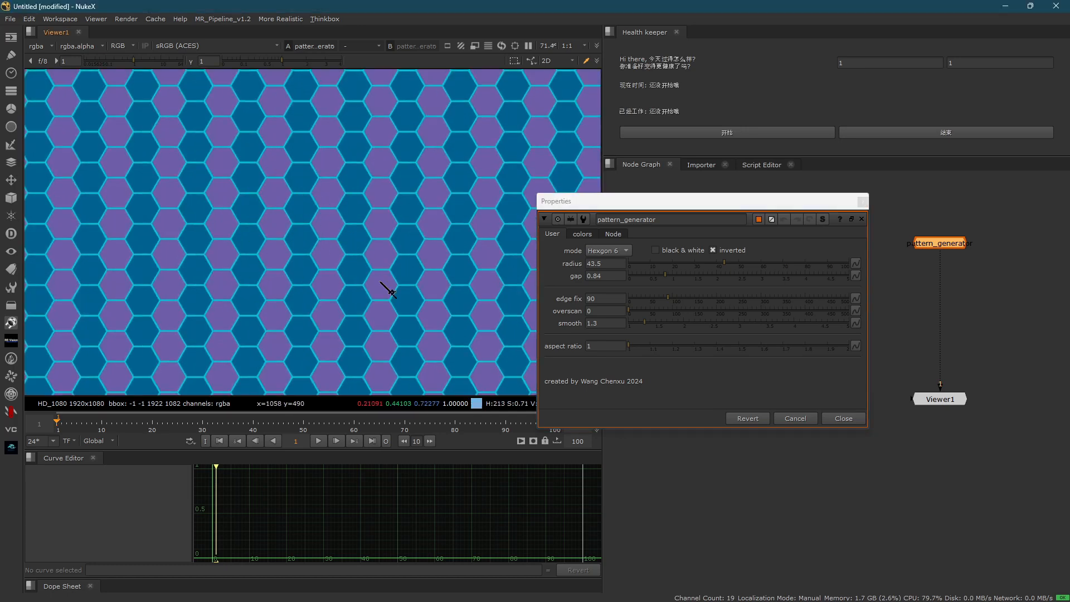
pyautogui.scroll(3, 259, 167)
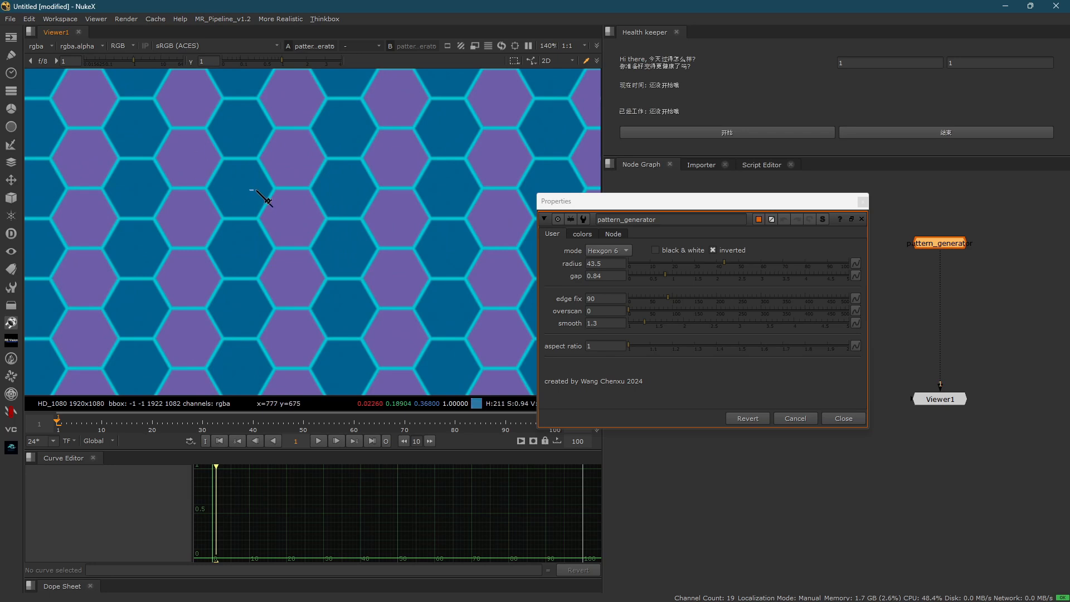
pyautogui.scroll(-3, 365, 241)
pyautogui.scroll(-3, 365, 241)
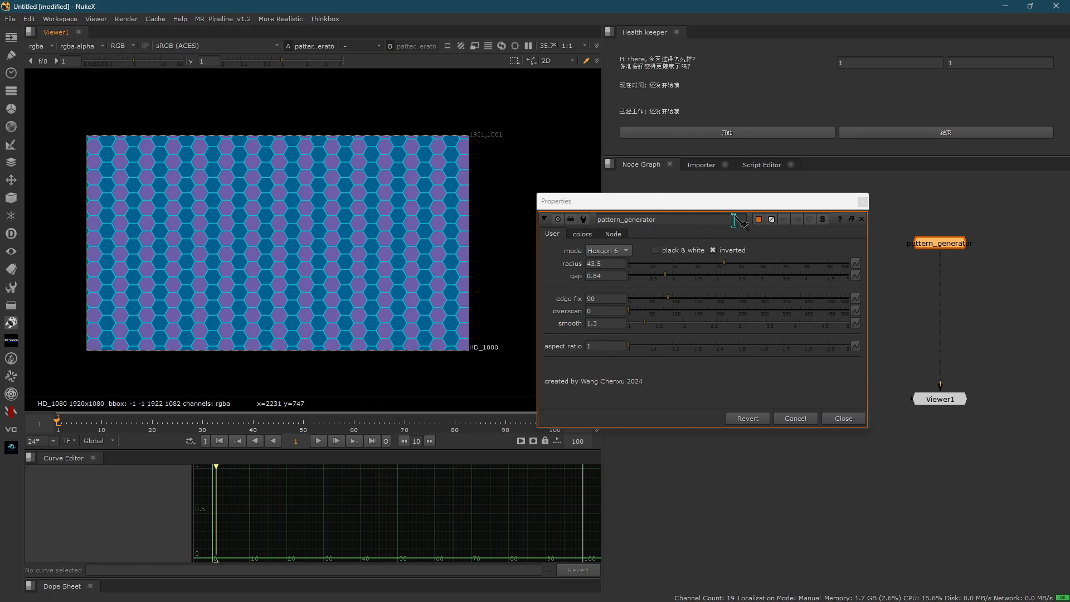
pyautogui.moveTo(735, 211); pyautogui.dragTo(568, 198)
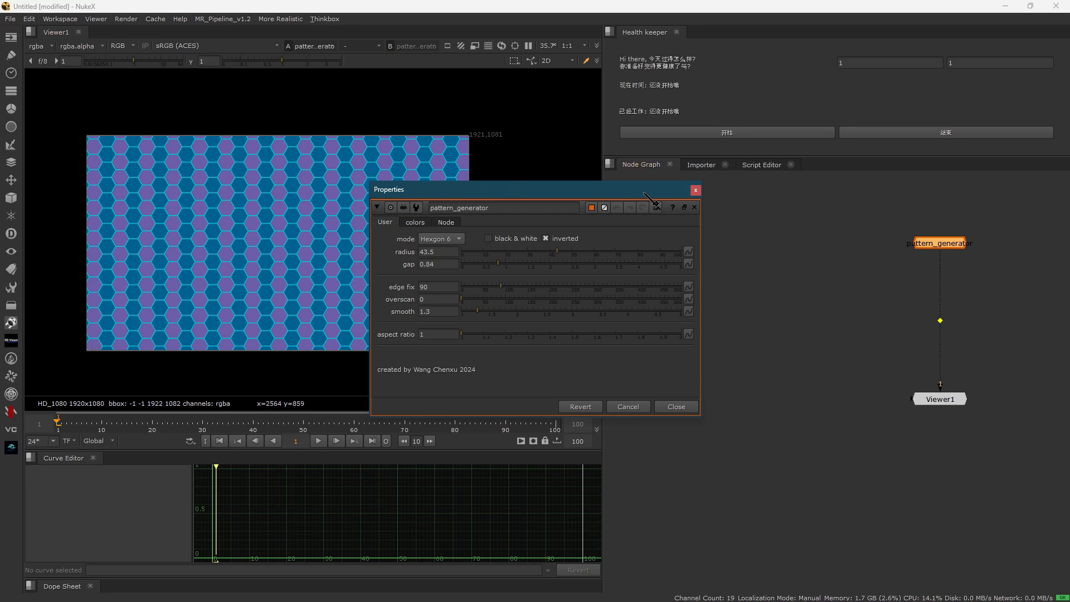
pyautogui.moveTo(644, 193); pyautogui.dragTo(723, 175)
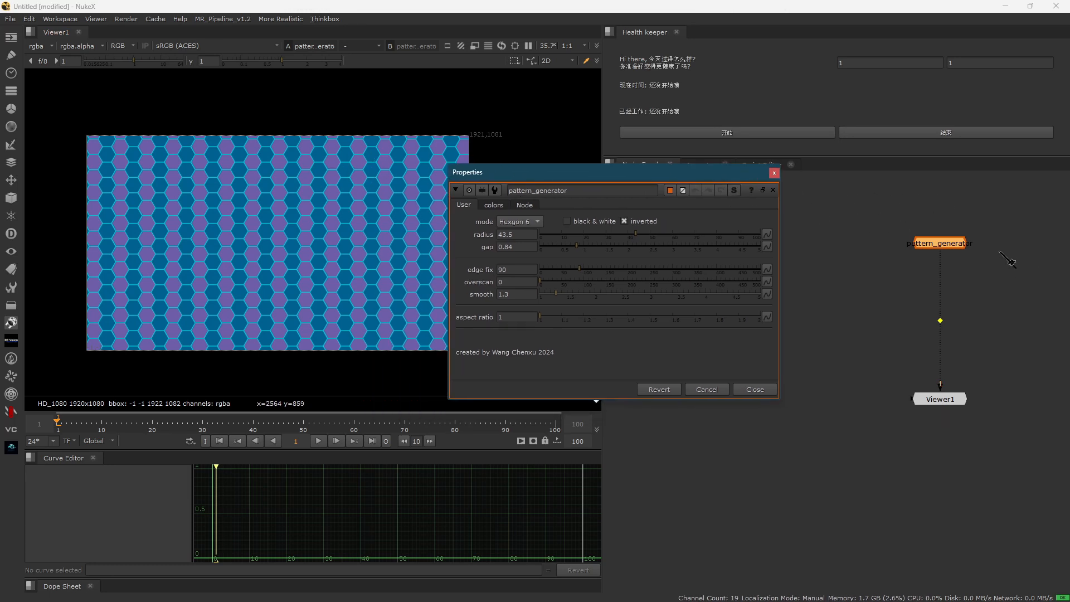
pyautogui.moveTo(1007, 259); pyautogui.dragTo(923, 240, button='middle')
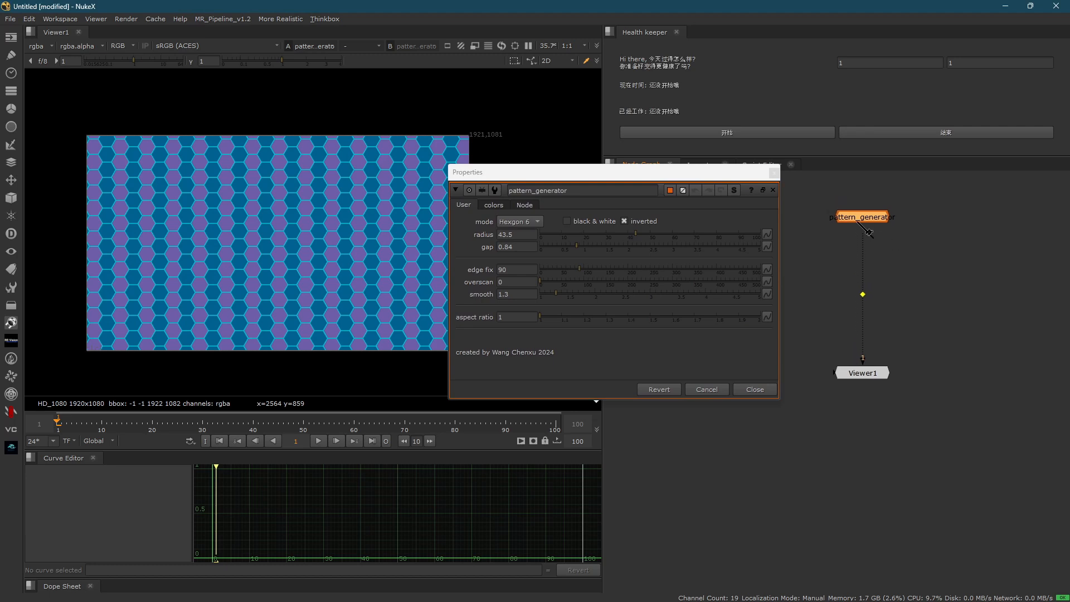
pyautogui.moveTo(857, 227); pyautogui.dragTo(887, 277, button='middle')
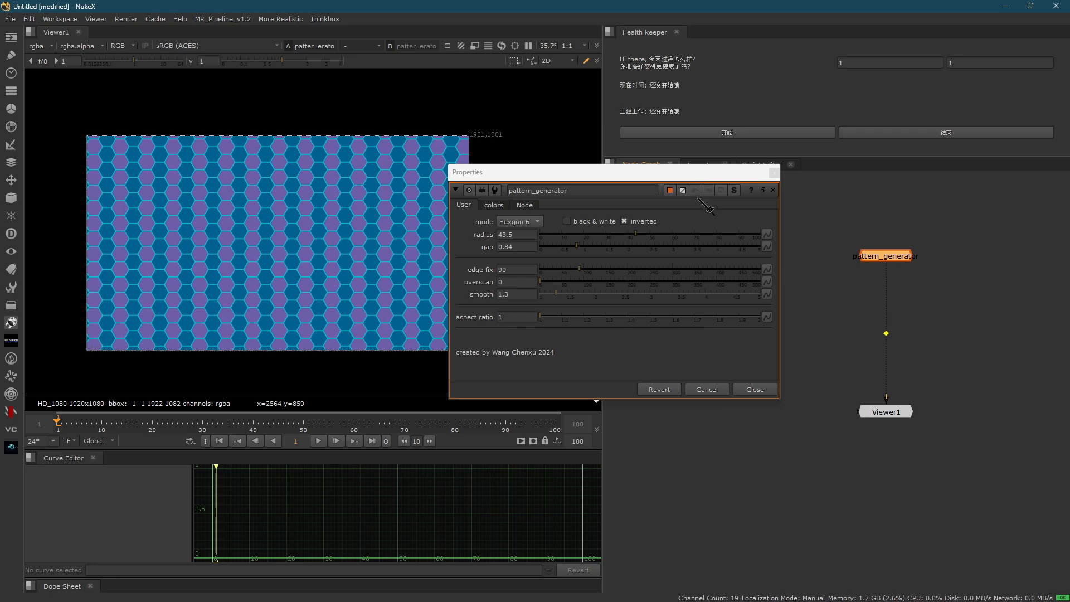
pyautogui.moveTo(678, 177); pyautogui.dragTo(658, 216)
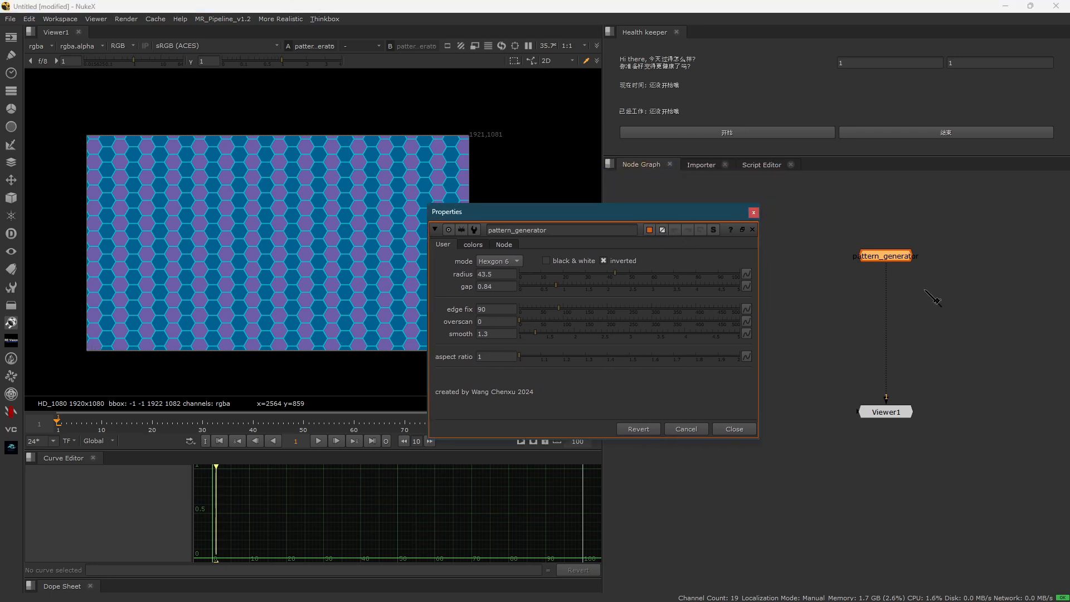
pyautogui.moveTo(891, 287)
pyautogui.mouseDown(button='middle')
pyautogui.moveTo(871, 276)
pyautogui.moveTo(881, 287)
pyautogui.mouseUp(button='middle')
pyautogui.scroll(1, 835, 257)
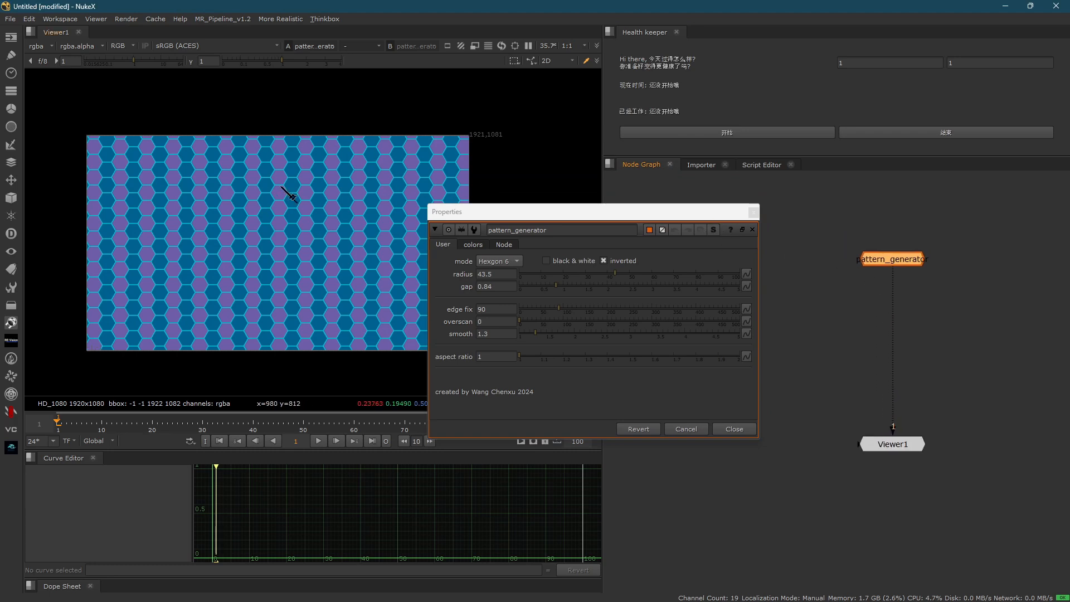
pyautogui.scroll(1, 164, 179)
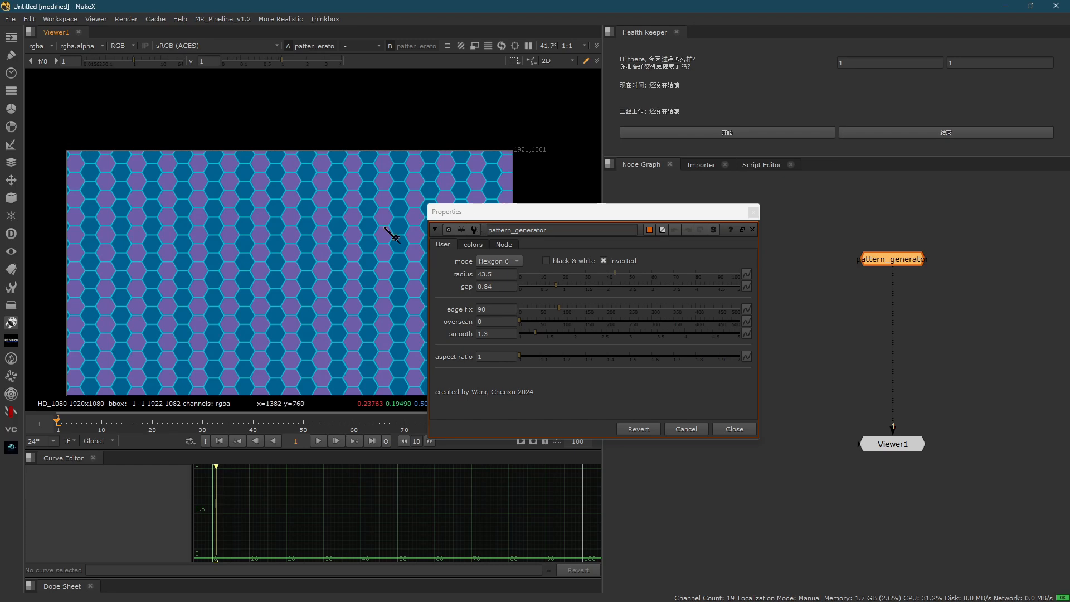
pyautogui.moveTo(395, 231); pyautogui.dragTo(382, 211, button='middle')
# - Switch to the browser, read the Nukepedia email about the pattern_generator submission, view the Nukepedia home page, and return to NukeX
pyautogui.hotkey('alt', 'Tab')
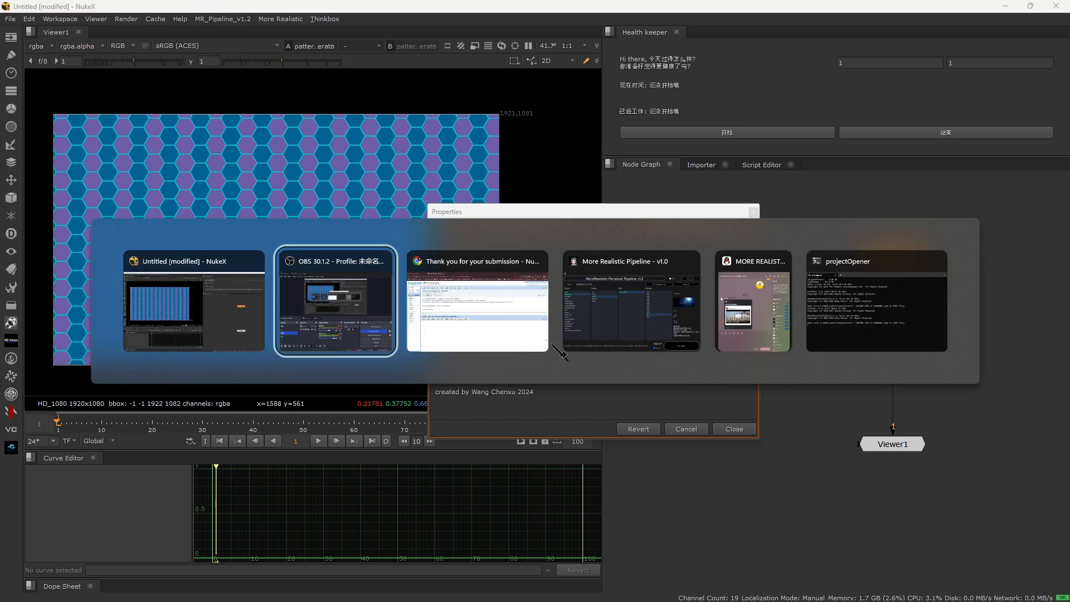
pyautogui.keyDown('alt'); pyautogui.click(449, 311); pyautogui.keyUp('alt')
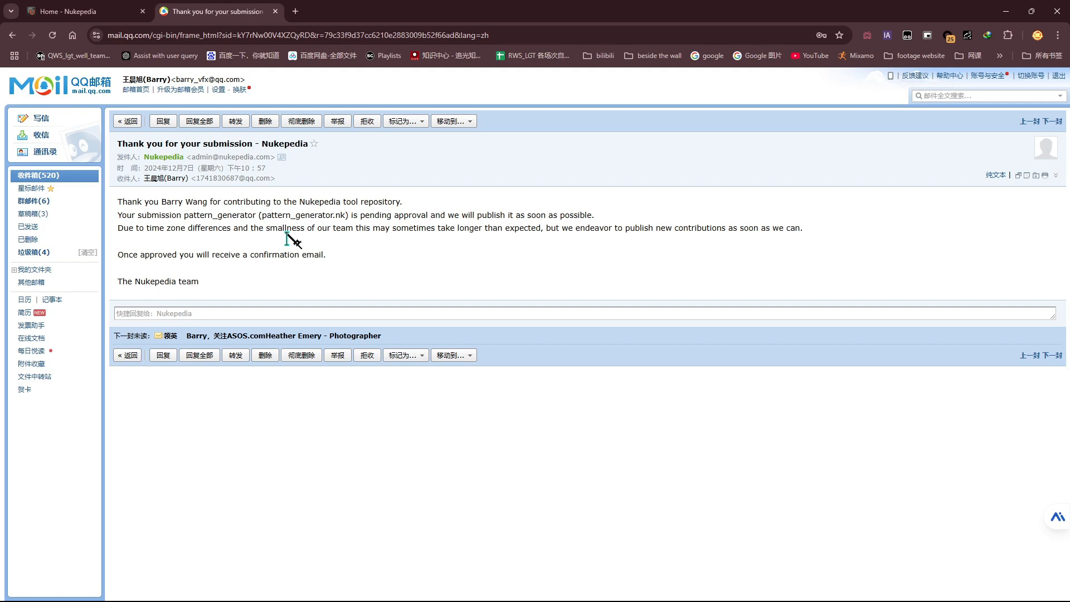
pyautogui.moveTo(326, 215); pyautogui.dragTo(357, 215)
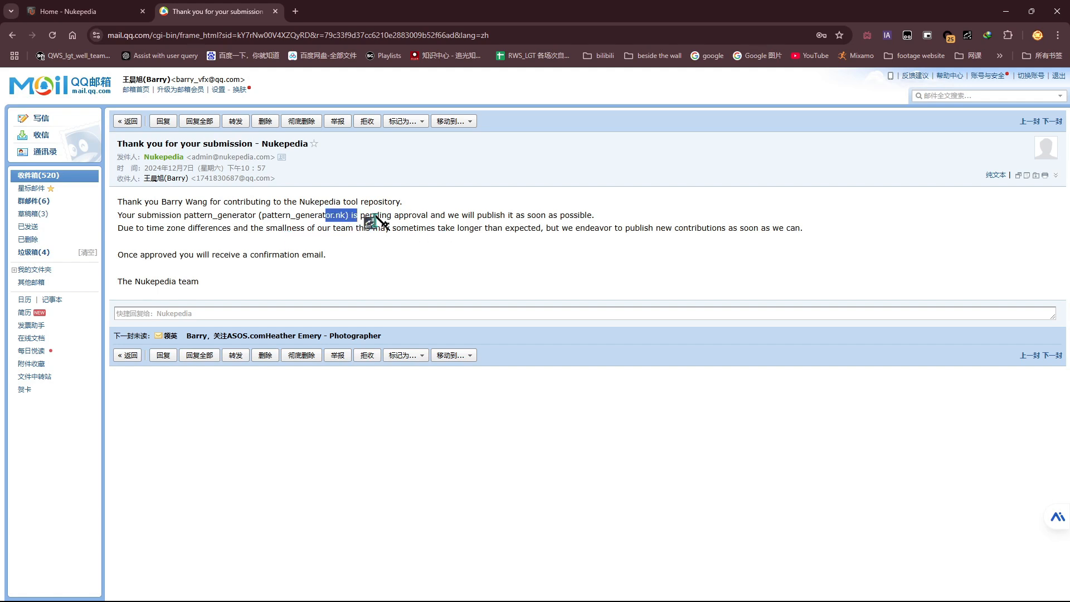
pyautogui.click(370, 215)
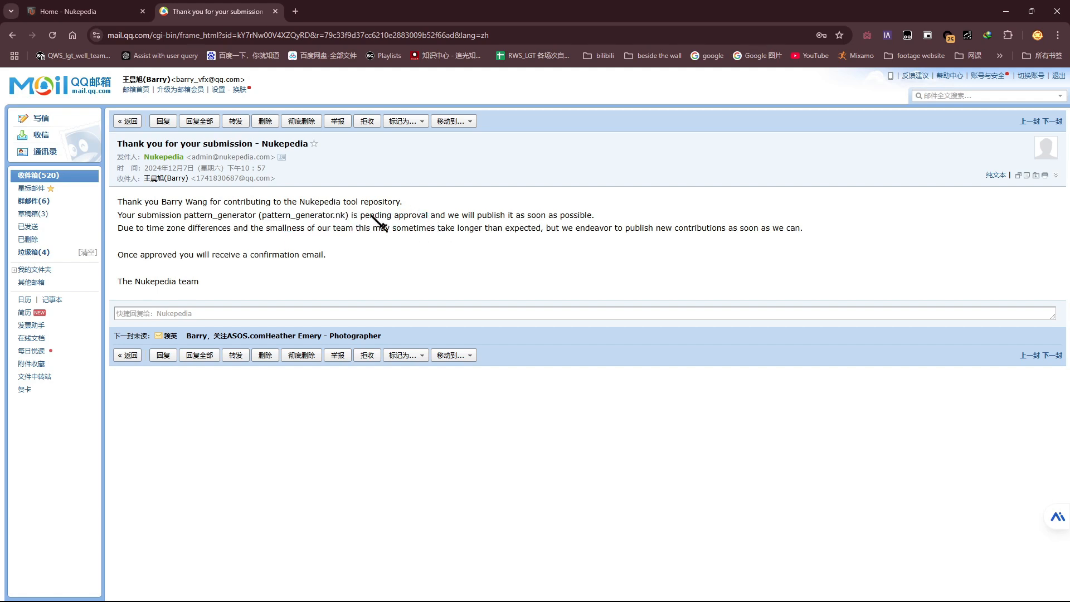
pyautogui.click(71, 8)
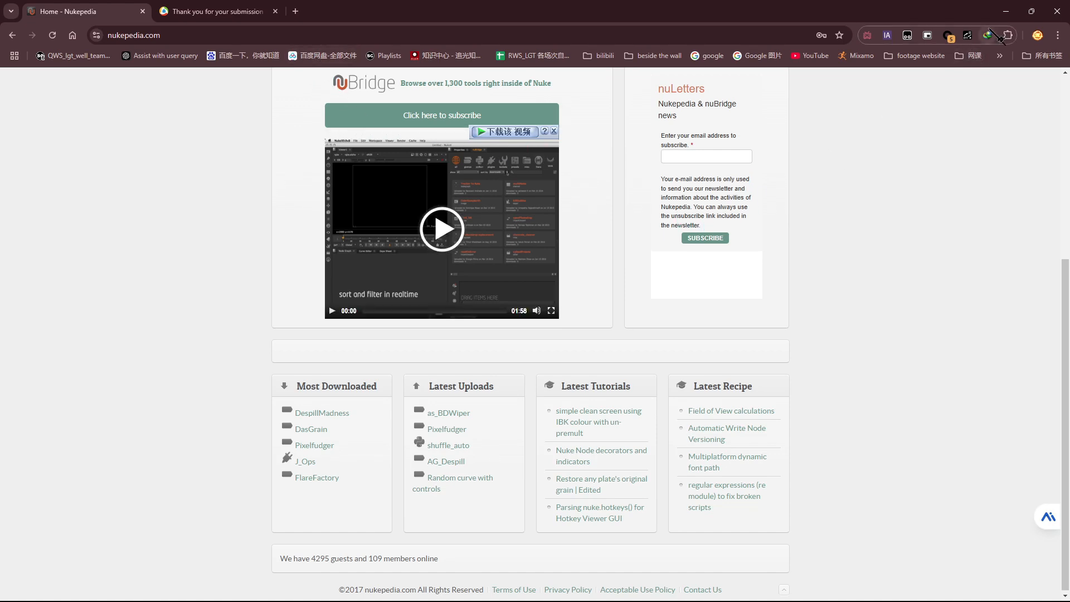
pyautogui.click(1006, 11)
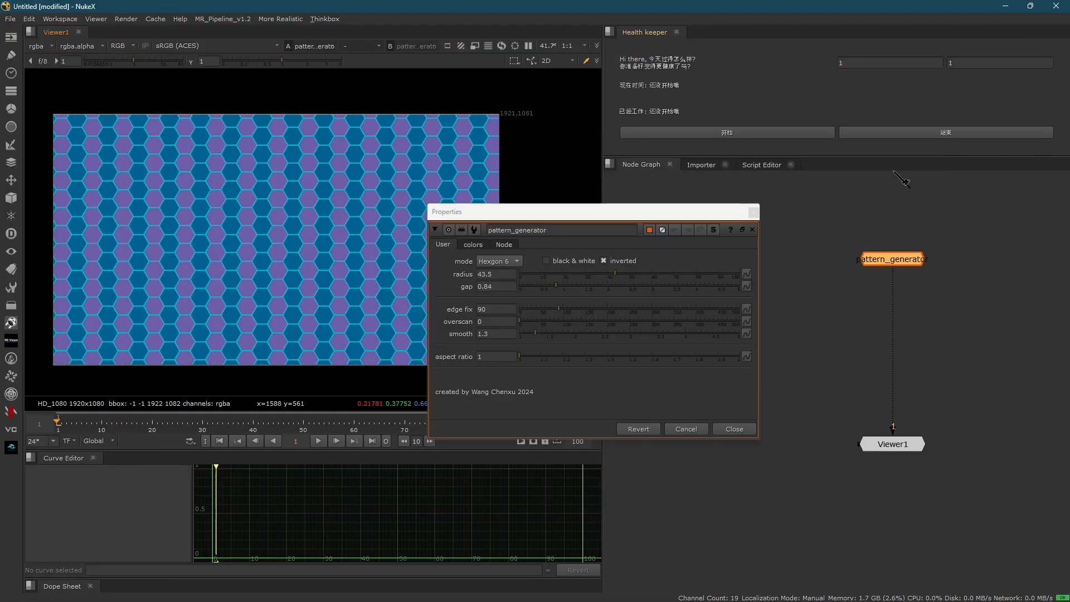
pyautogui.click(670, 254)
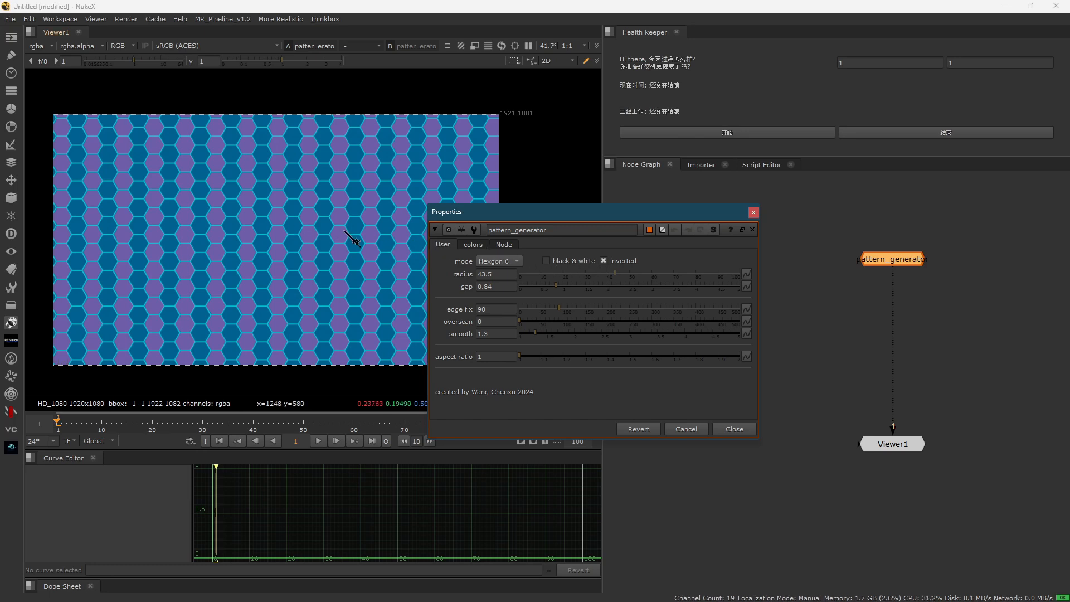
pyautogui.click(843, 262)
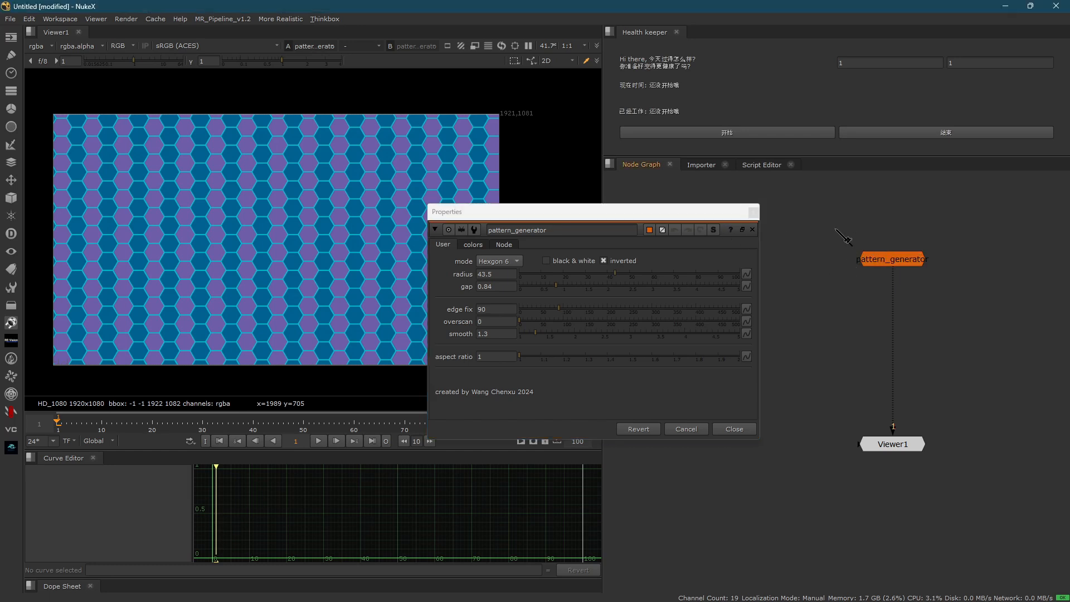
pyautogui.moveTo(660, 212); pyautogui.dragTo(665, 180)
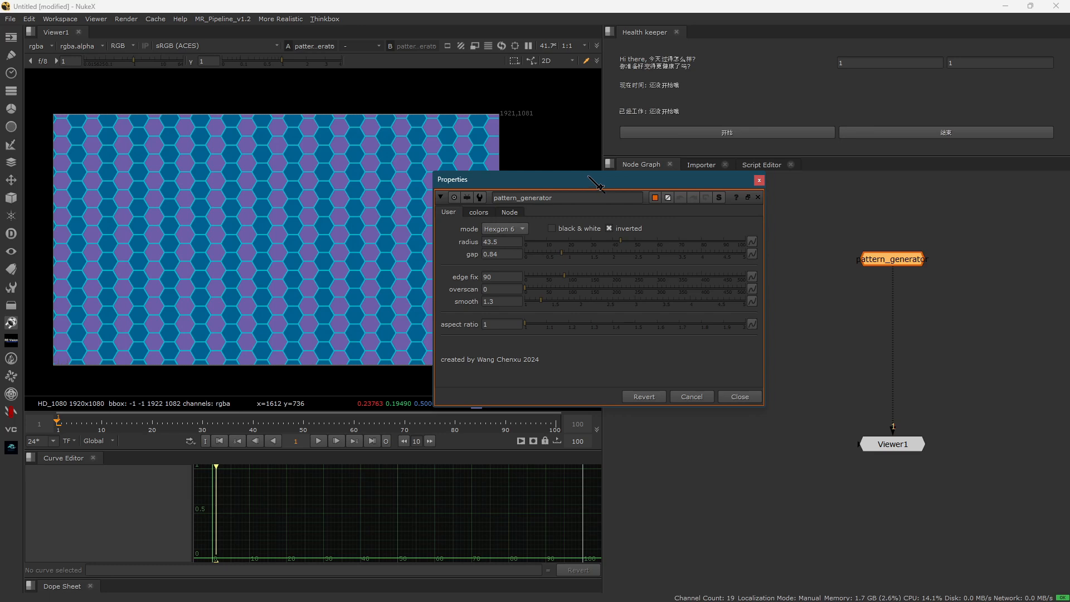
pyautogui.moveTo(562, 183); pyautogui.dragTo(633, 199)
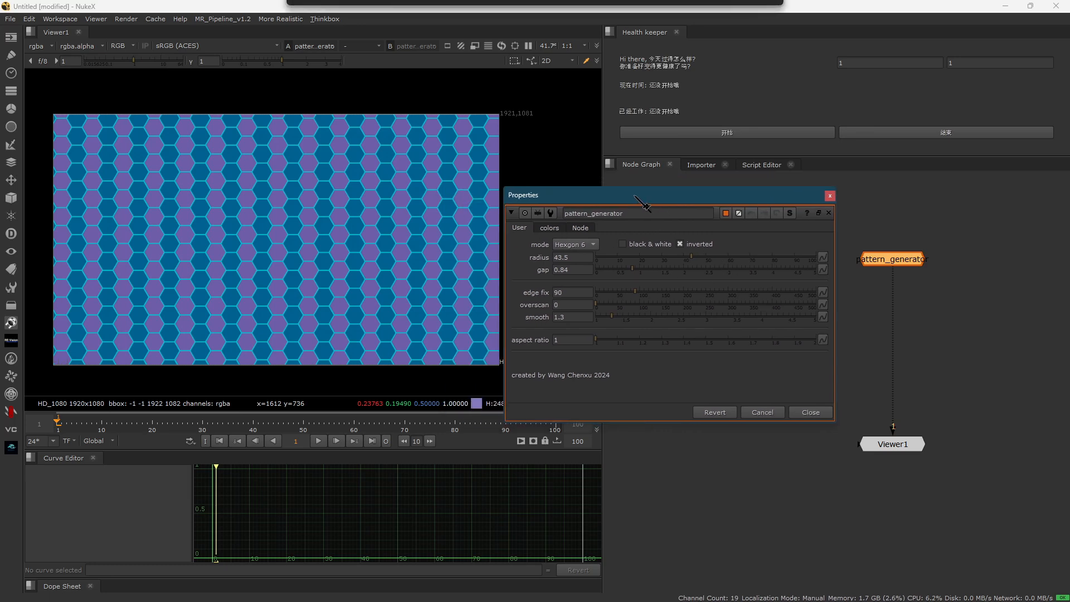
pyautogui.click(259, 192)
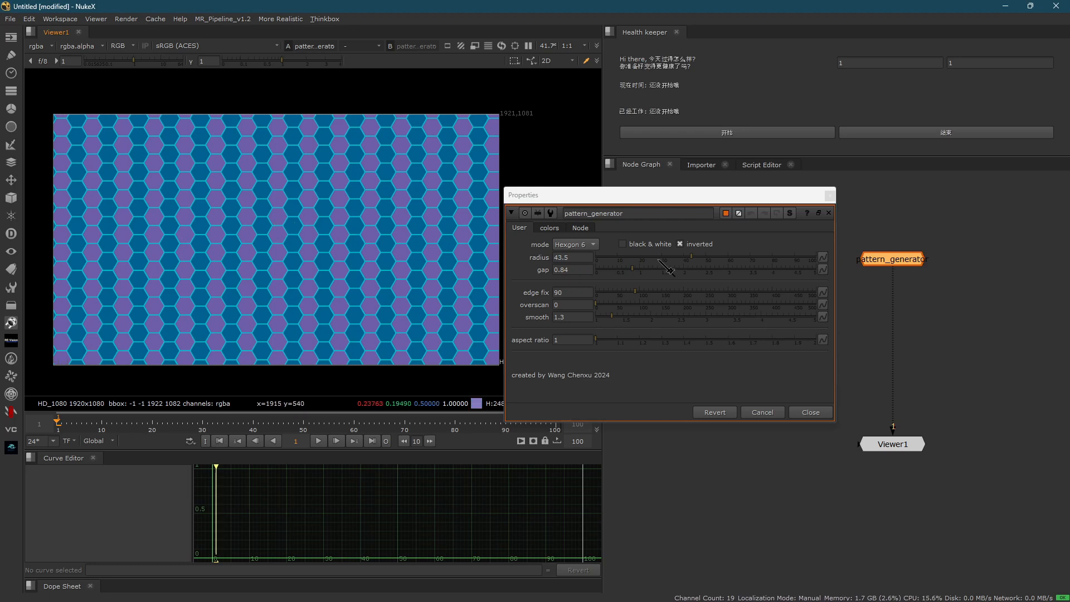
# - Try a radius of 0 on the hexagon pattern, and set the radius to 38.5
pyautogui.moveTo(677, 260); pyautogui.dragTo(610, 270)
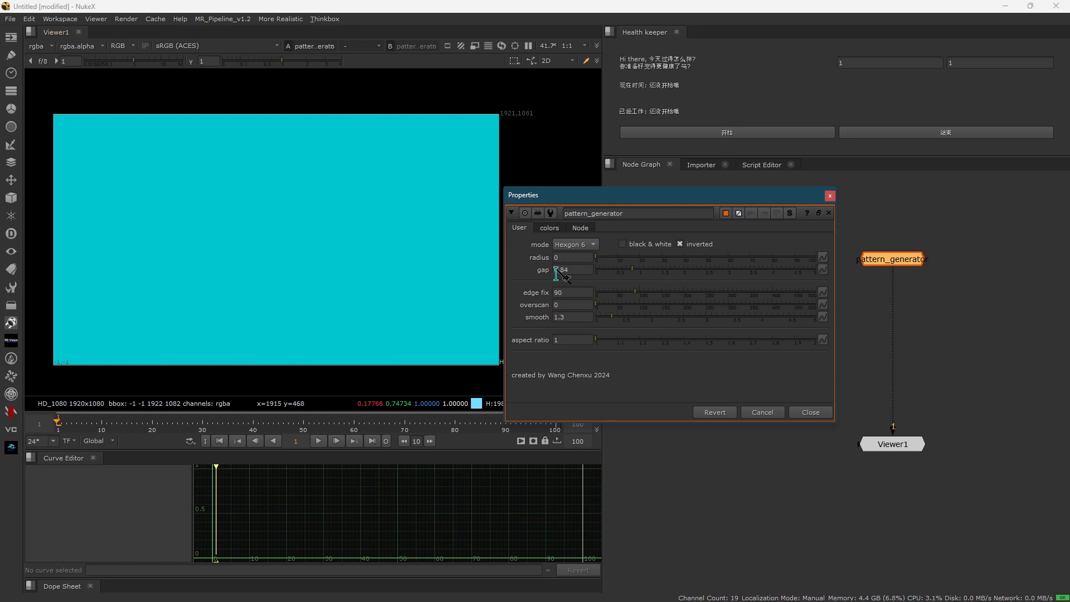
pyautogui.click(564, 257)
pyautogui.scroll(2, 307, 304)
pyautogui.scroll(5, 299, 295)
pyautogui.moveTo(227, 182); pyautogui.dragTo(261, 177, button='middle')
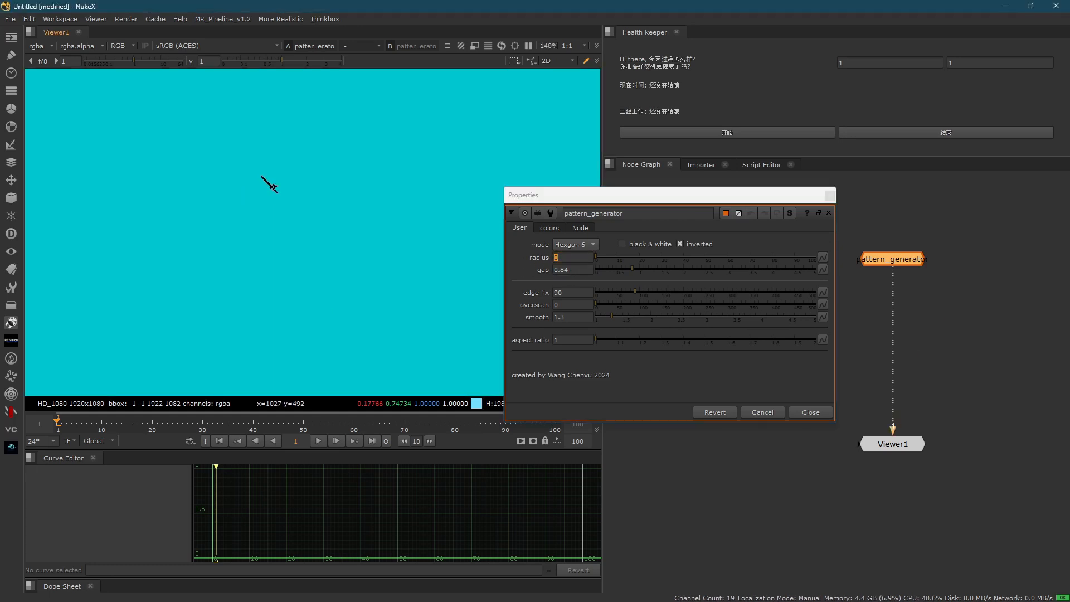
pyautogui.scroll(-8, 383, 259)
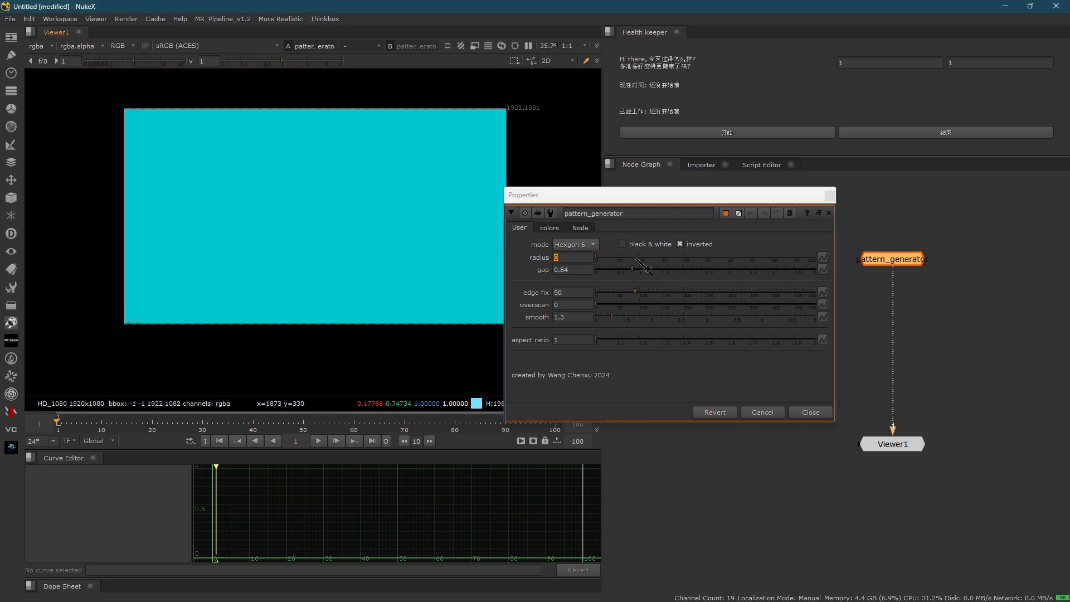
pyautogui.moveTo(612, 258); pyautogui.dragTo(681, 258)
pyautogui.scroll(2, 475, 269)
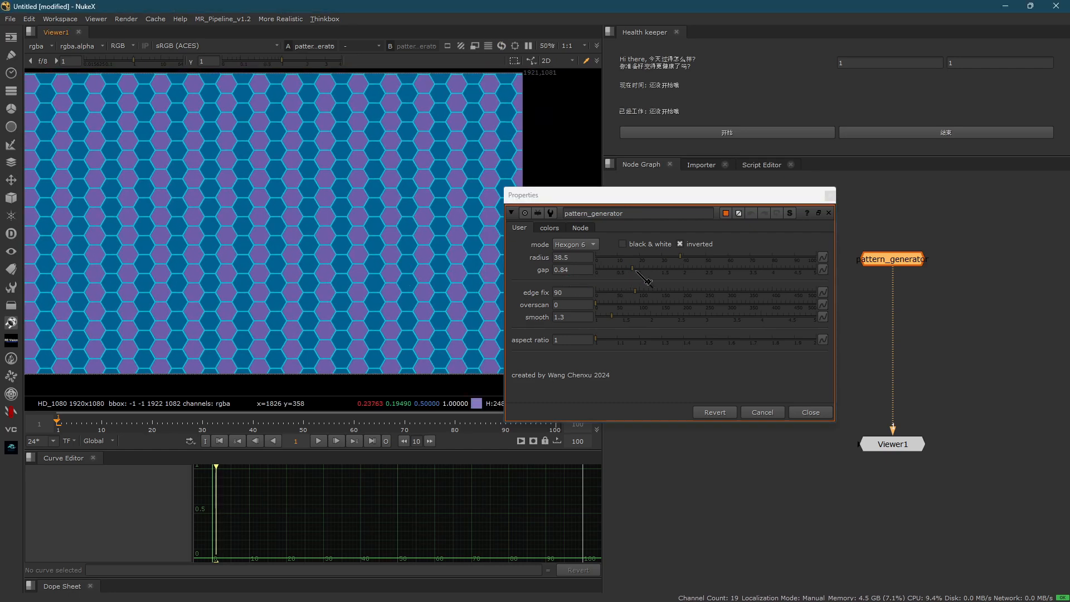
# - Try a gap of 2.66 between the hexagons, and set the gap to 1.12
pyautogui.moveTo(635, 271); pyautogui.dragTo(716, 270)
pyautogui.scroll(2, 407, 274)
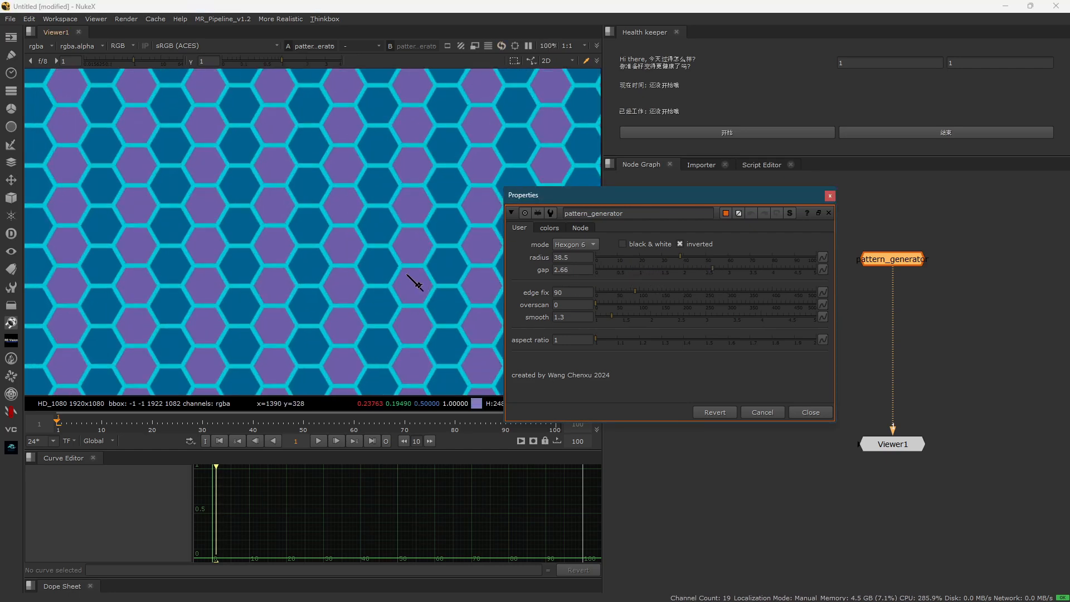
pyautogui.scroll(2, 415, 283)
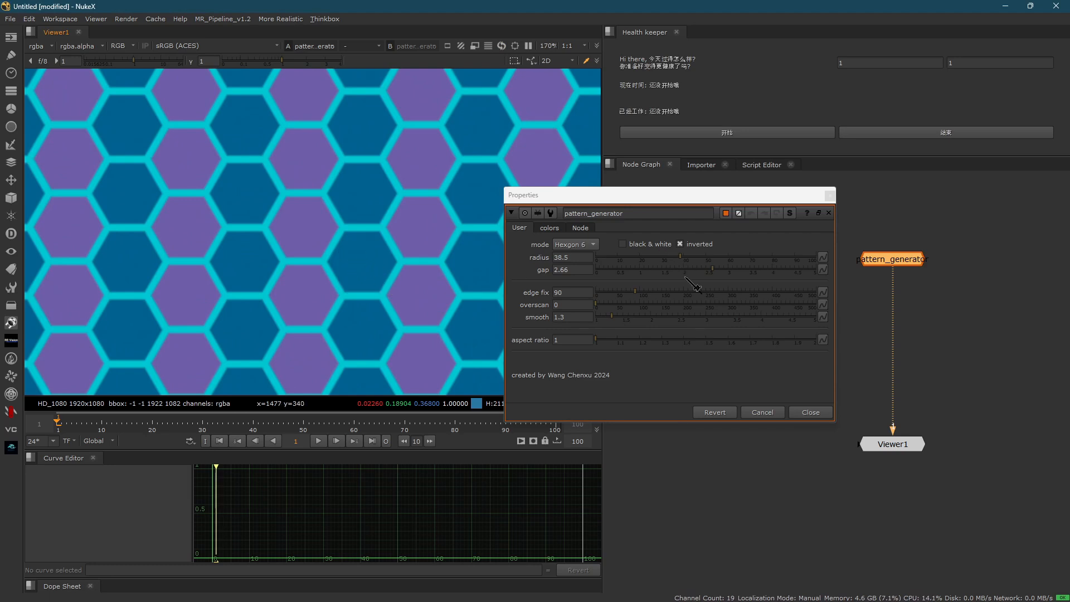
pyautogui.moveTo(686, 277); pyautogui.dragTo(645, 272)
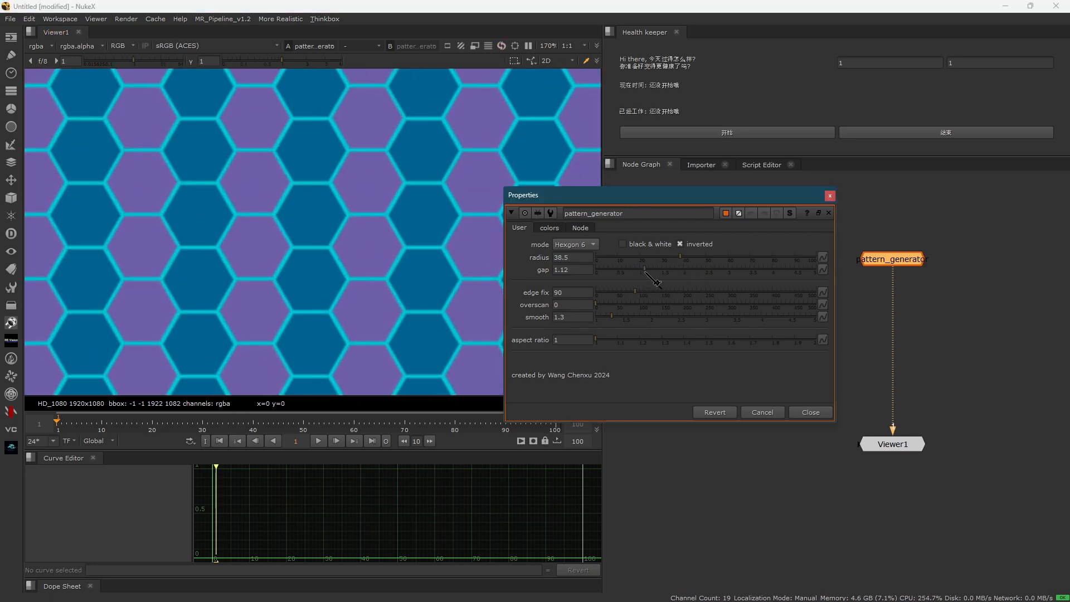
# - Enable black & white output for the hexagon pattern and turn off its inverted option
pyautogui.click(655, 246)
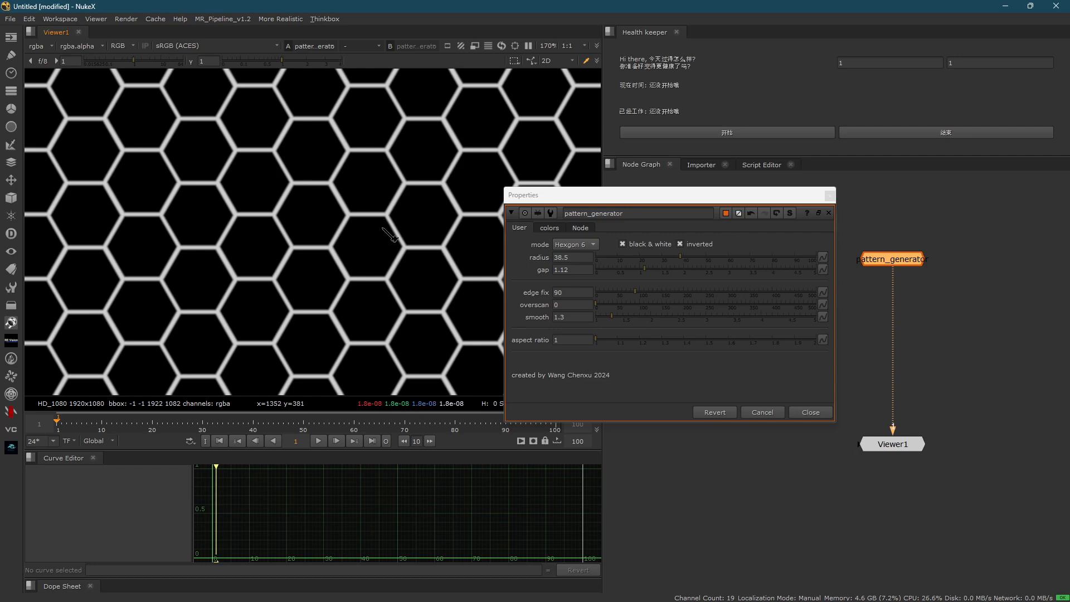
pyautogui.scroll(-5, 502, 237)
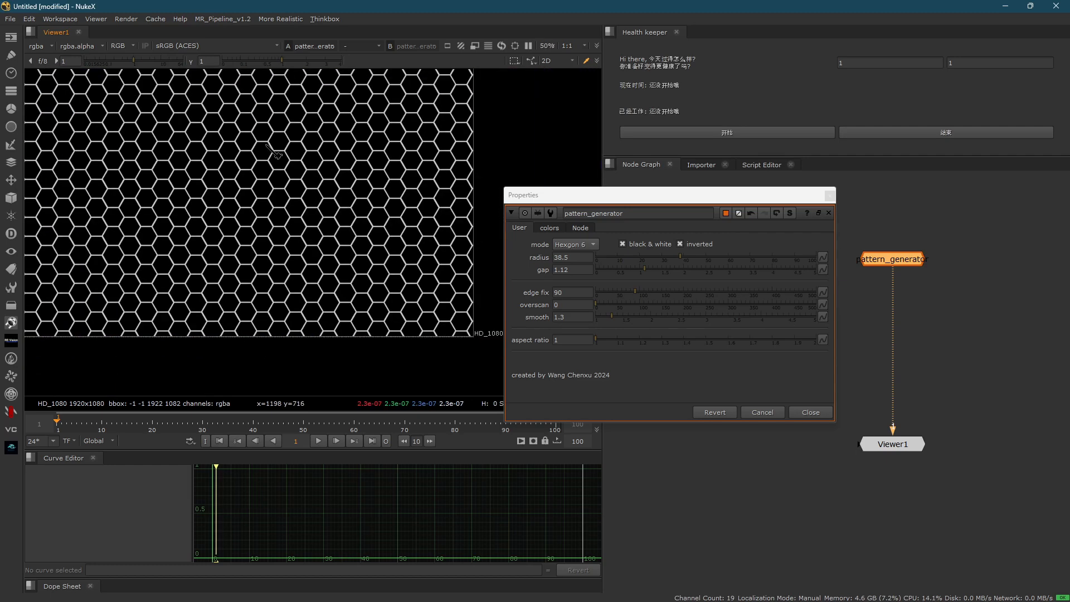
pyautogui.click(711, 249)
pyautogui.click(710, 249)
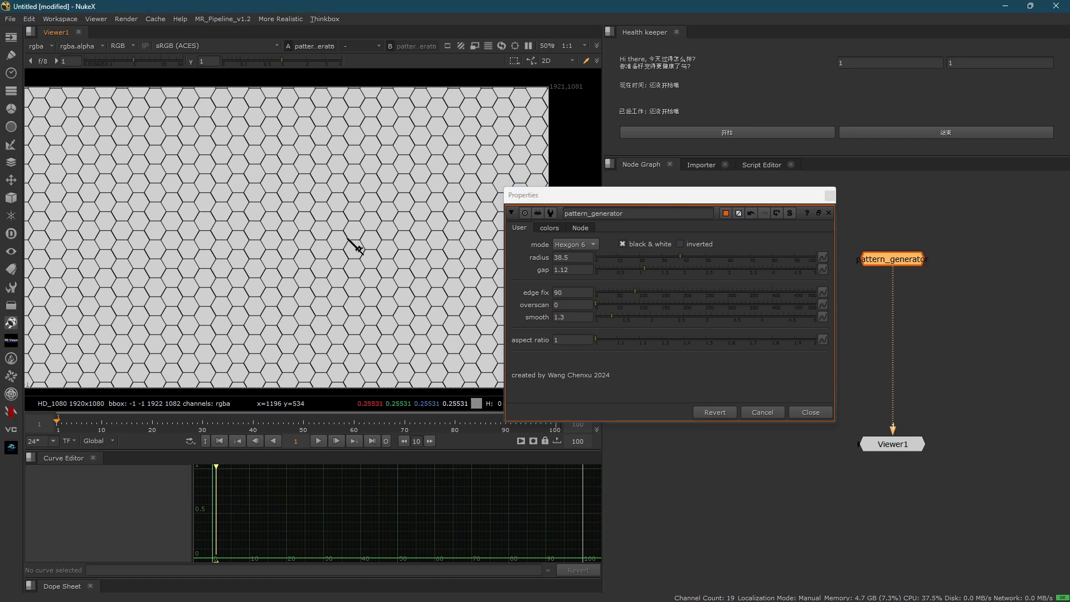
# - Examine the outlines and corners of the black-and-white hexagons up close in the viewer
pyautogui.scroll(3, 354, 247)
pyautogui.scroll(-3, 238, 214)
pyautogui.scroll(5, 305, 214)
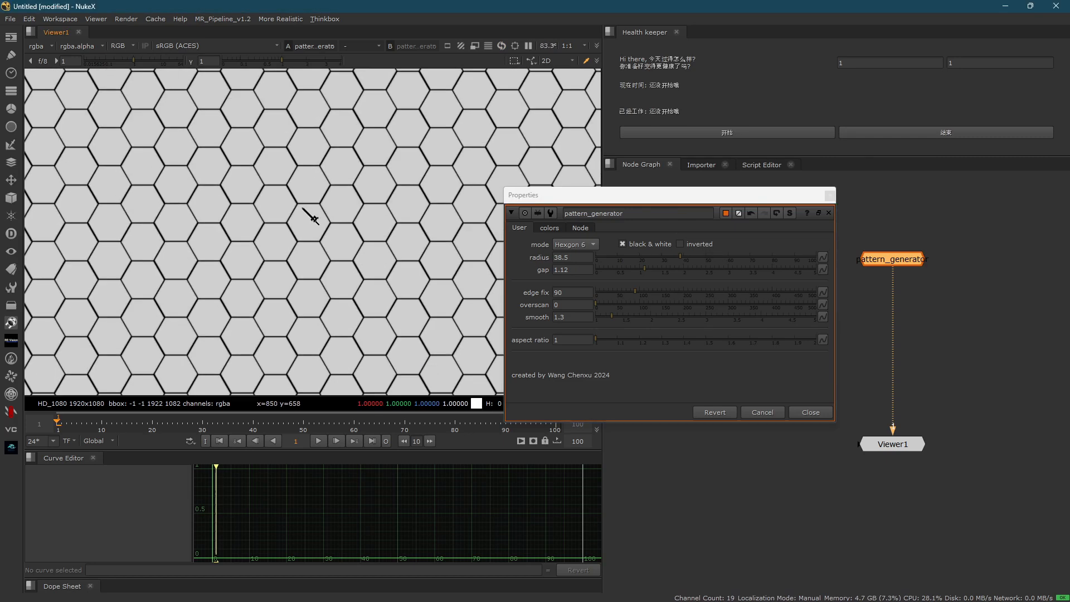
pyautogui.moveTo(268, 172); pyautogui.dragTo(425, 280)
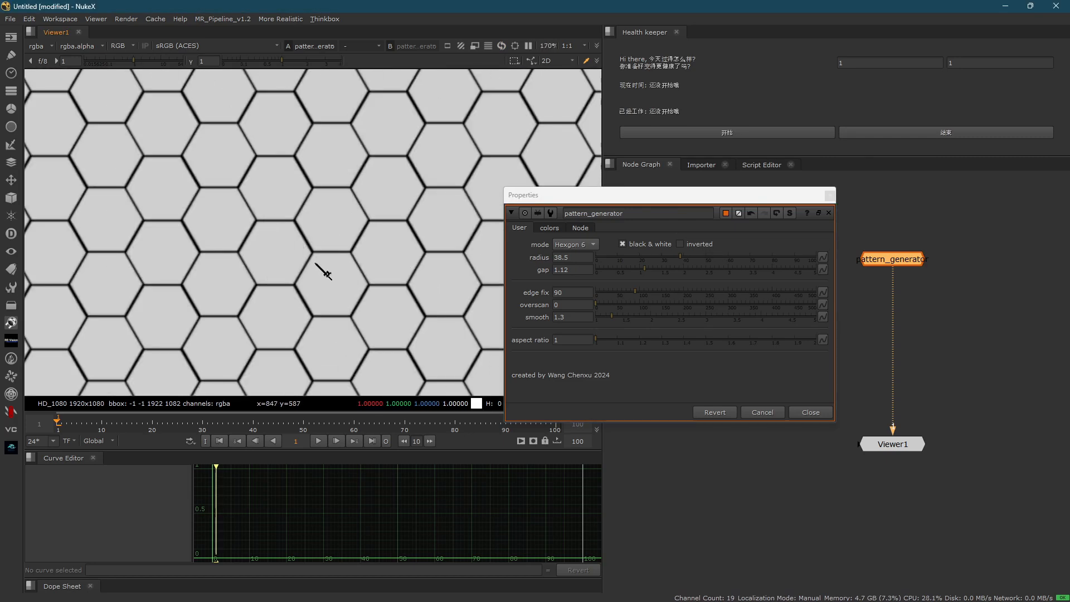
pyautogui.scroll(4, 279, 251)
pyautogui.moveTo(296, 178); pyautogui.dragTo(382, 262)
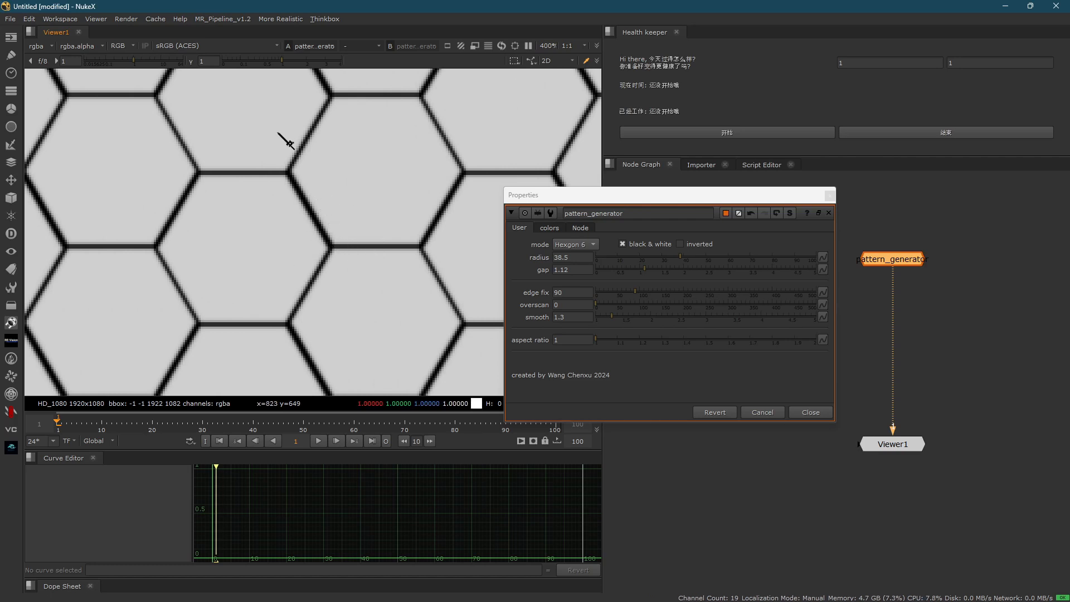
# - Turn on the hexagon pattern's inverted option and compare its alpha channel with its RGB in the viewer
pyautogui.click(681, 244)
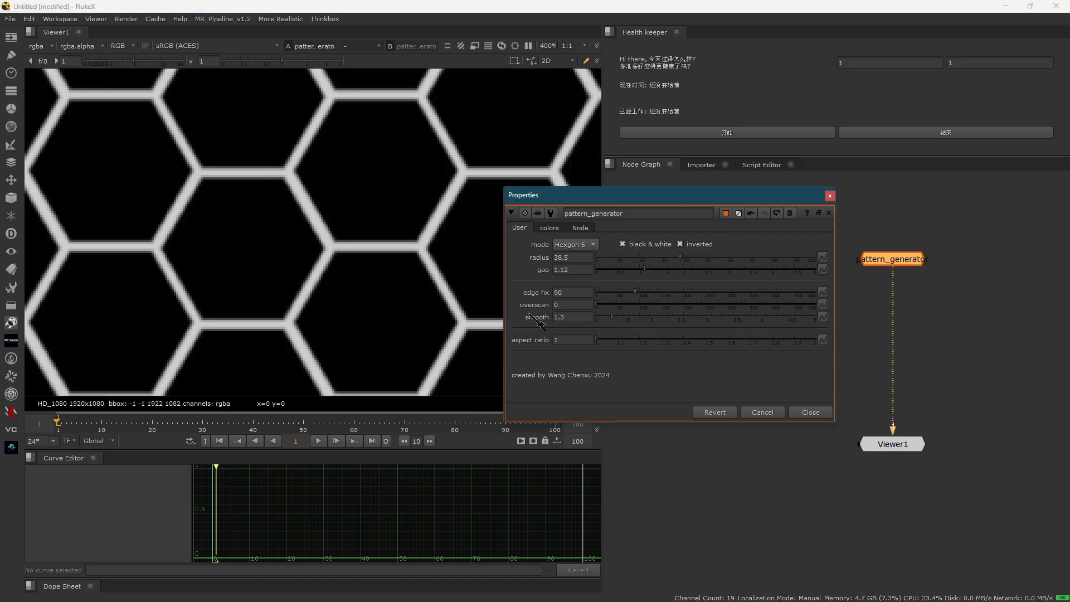
pyautogui.click(899, 258)
pyautogui.press('a')
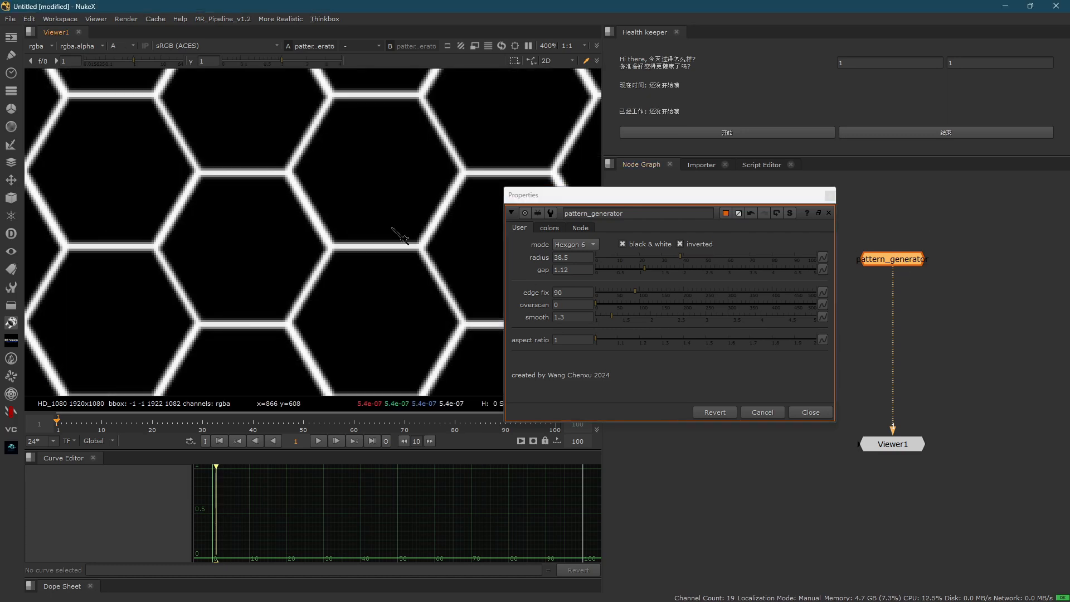
pyautogui.press('a')
pyautogui.press('a')
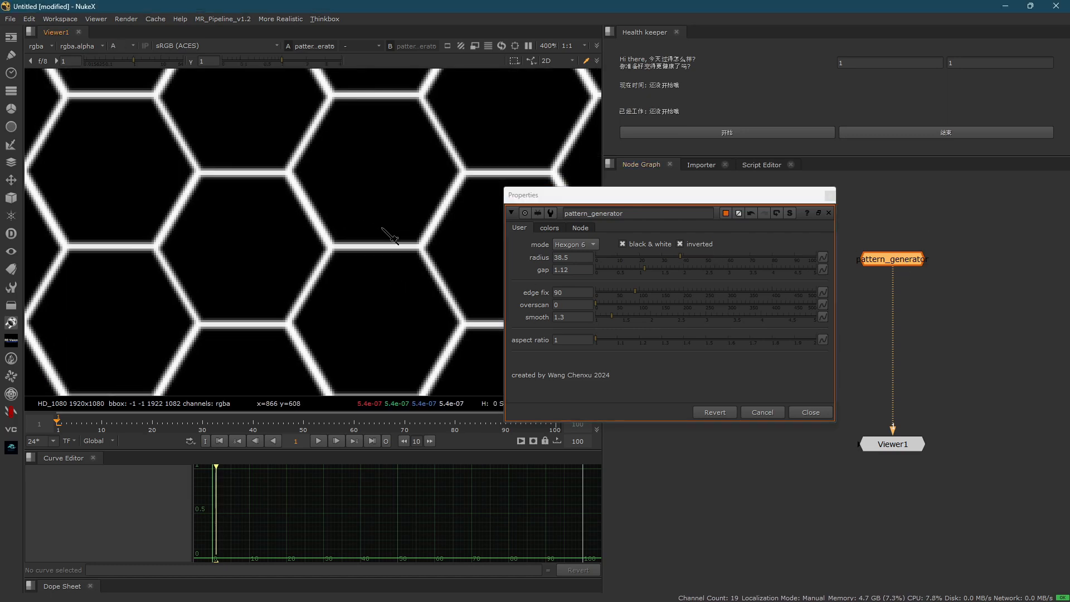
pyautogui.press('a')
pyautogui.press('a')
pyautogui.press('a')
pyautogui.press('a')
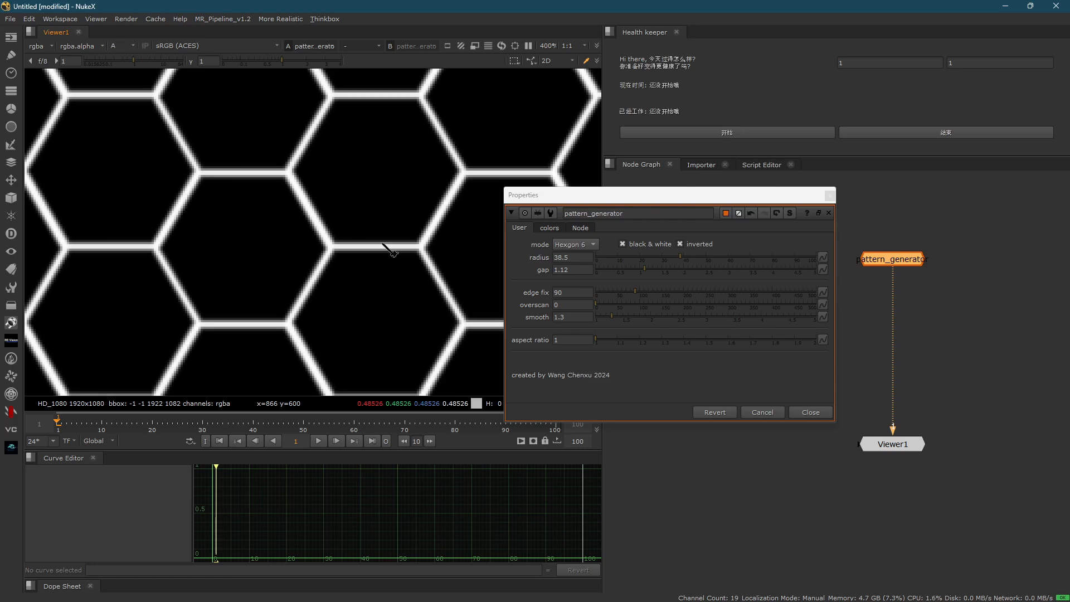
# - Add a Grade node after the pattern_generator node, tint its gain light blue, and close the open node properties
pyautogui.press('g')
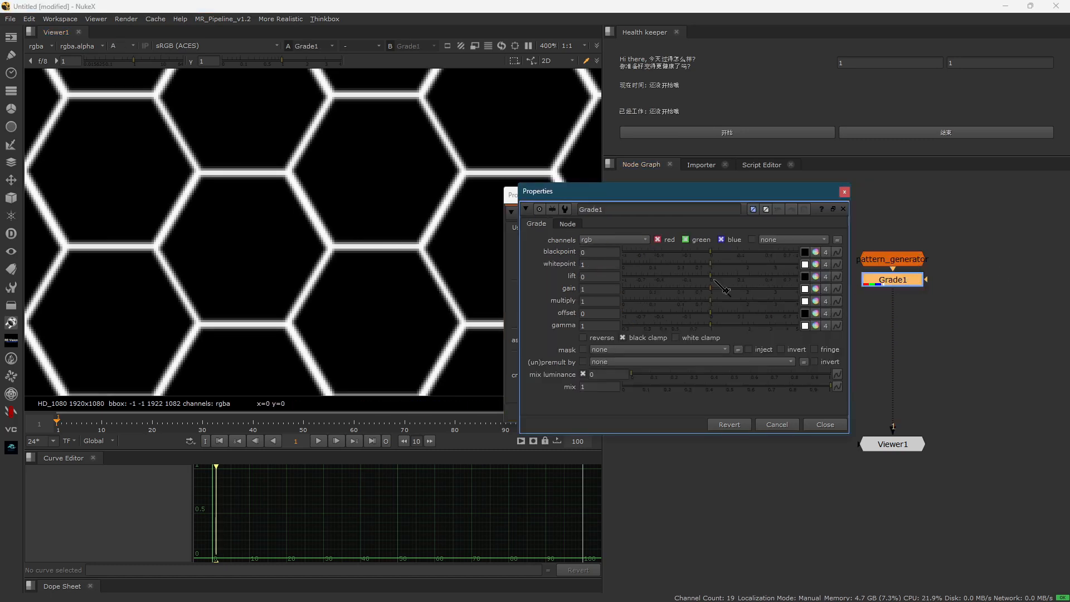
pyautogui.click(815, 289)
pyautogui.moveTo(797, 316); pyautogui.dragTo(771, 340)
pyautogui.press('a')
pyautogui.click(566, 407)
pyautogui.press('Escape')
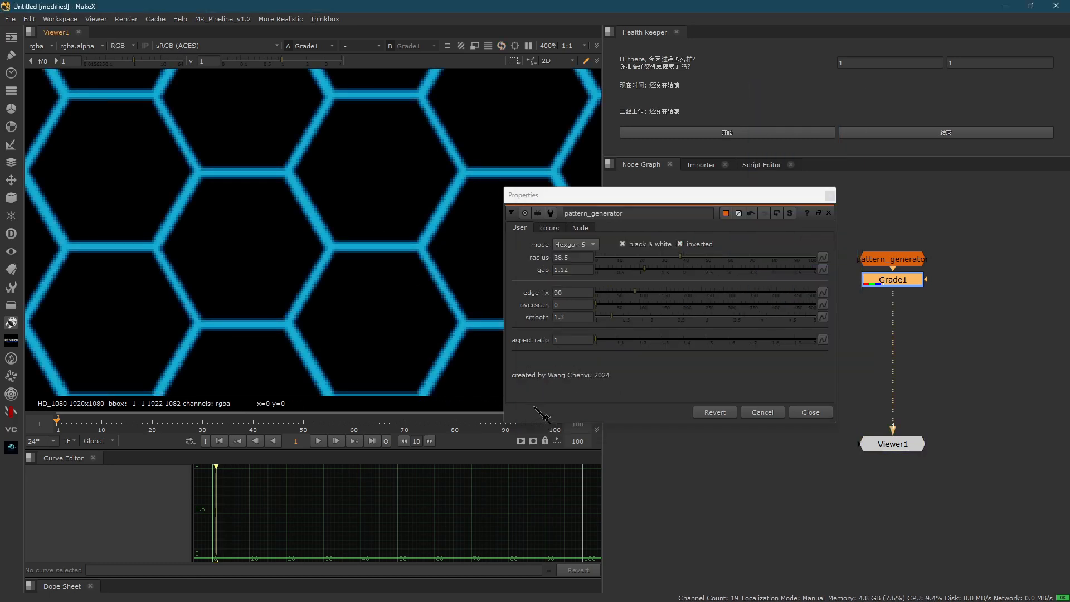
pyautogui.press('Escape')
# - Add a MoreGlow node after the Grade with fall off 8, start amount 0.5, size 3 and intensity 0.63
pyautogui.hotkey('shift', 'g')
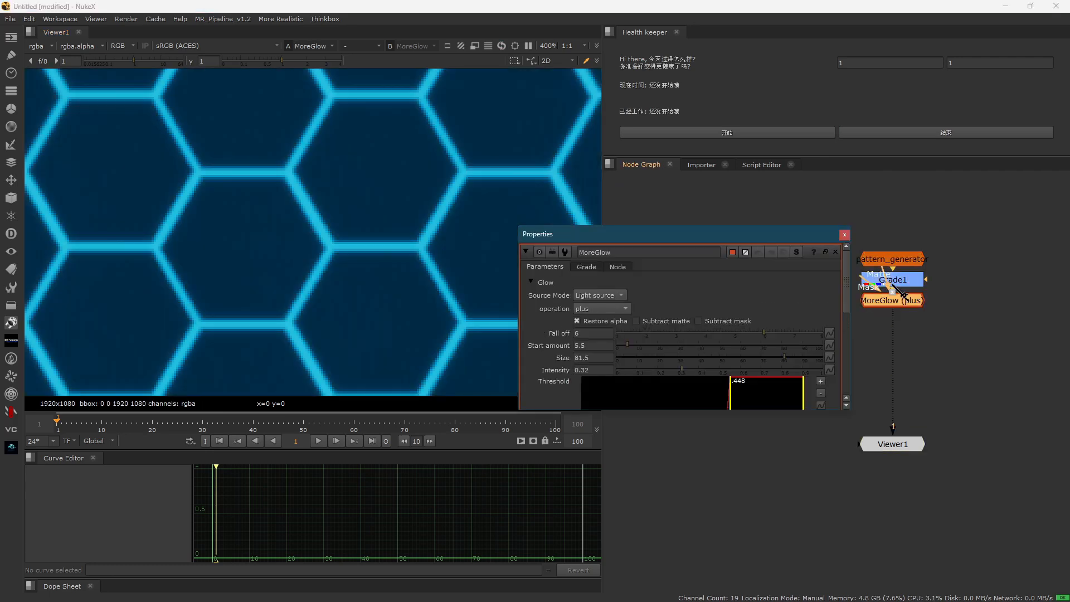
pyautogui.scroll(-13, 334, 217)
pyautogui.click(342, 220)
pyautogui.press('f')
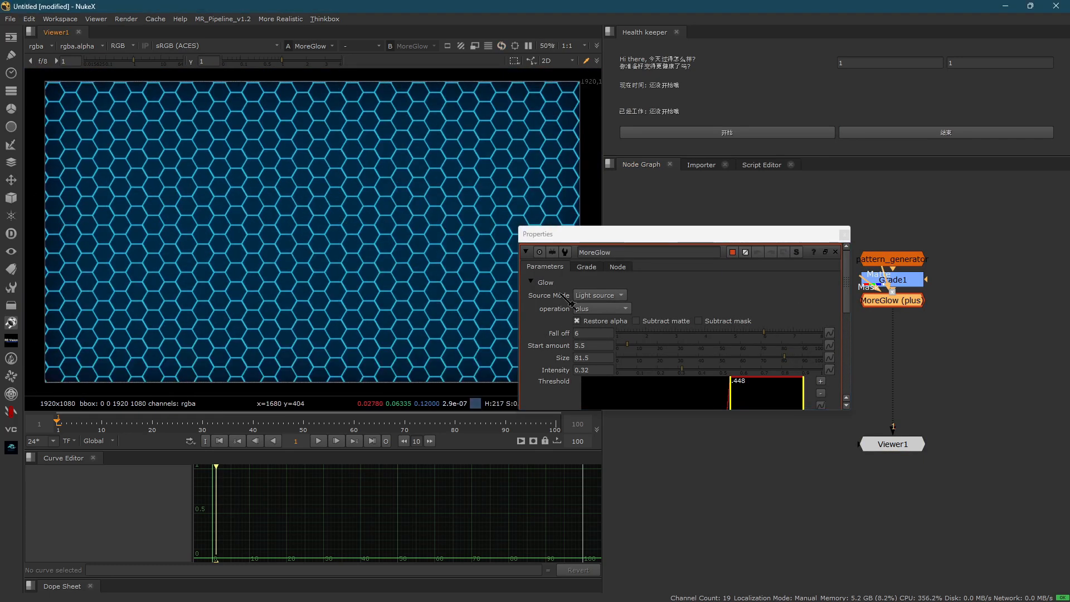
pyautogui.moveTo(765, 333); pyautogui.dragTo(845, 333)
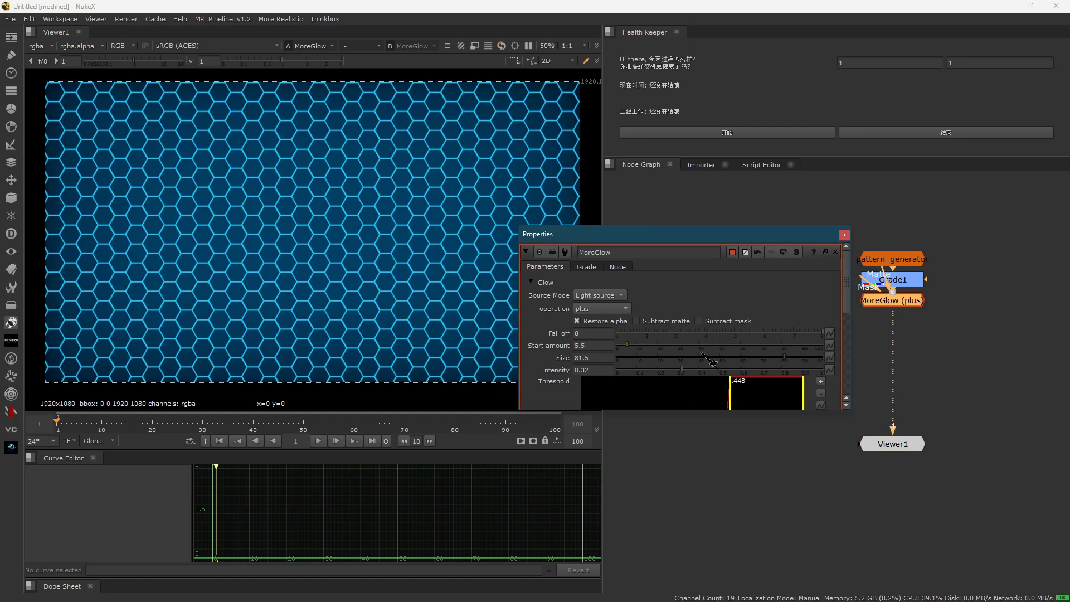
pyautogui.moveTo(626, 346); pyautogui.dragTo(738, 371)
pyautogui.moveTo(636, 355); pyautogui.dragTo(626, 357)
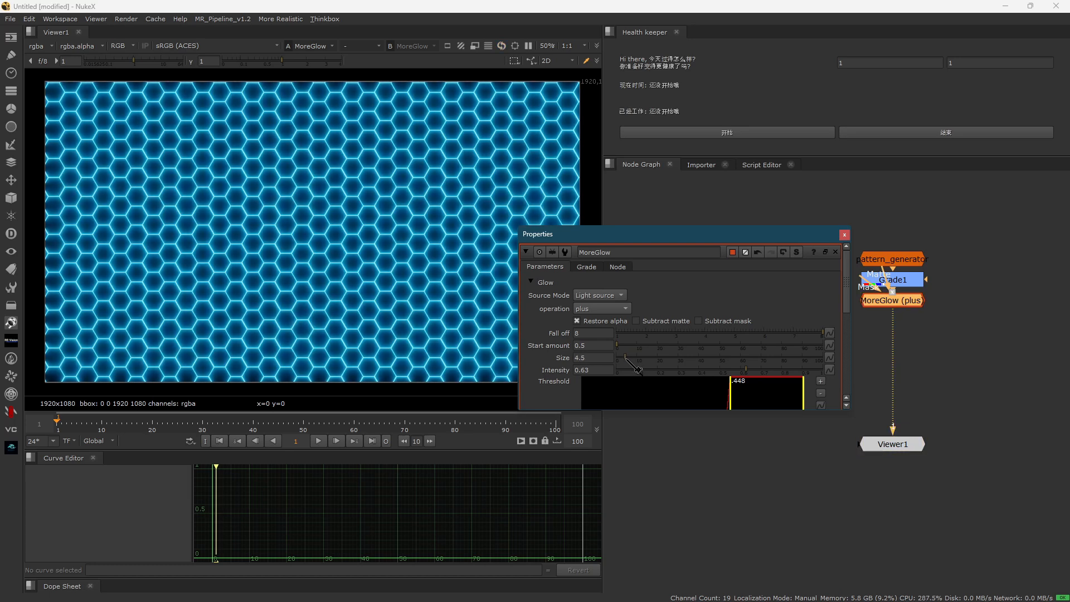
pyautogui.moveTo(625, 358); pyautogui.dragTo(622, 358)
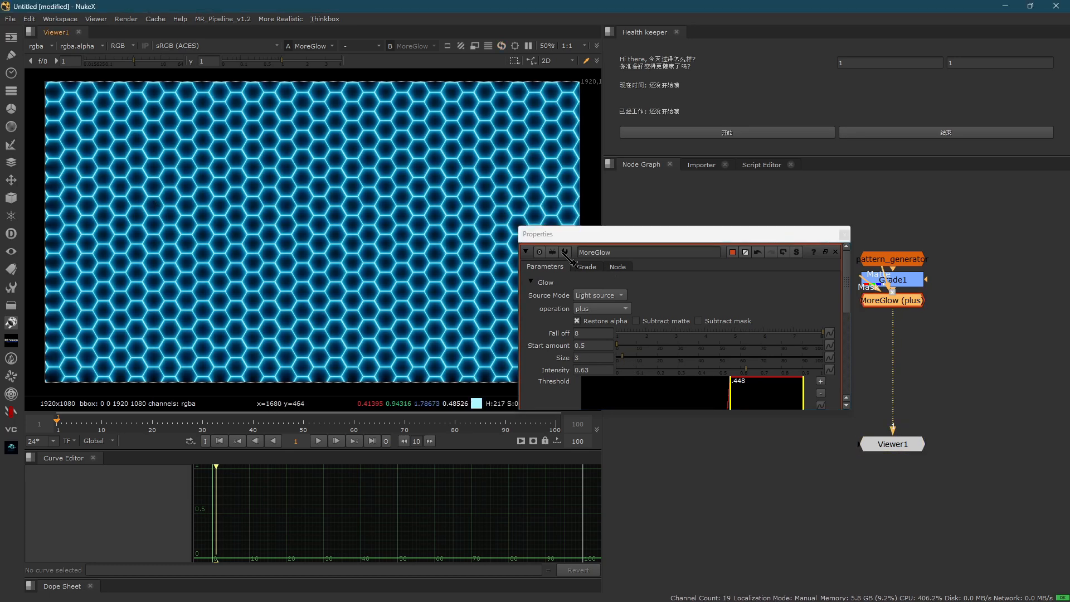
# - Tint the MoreGlow's grade gain blue with values of 0.005967, 0.580084, 1 and 1, and close its properties
pyautogui.click(585, 266)
pyautogui.click(808, 331)
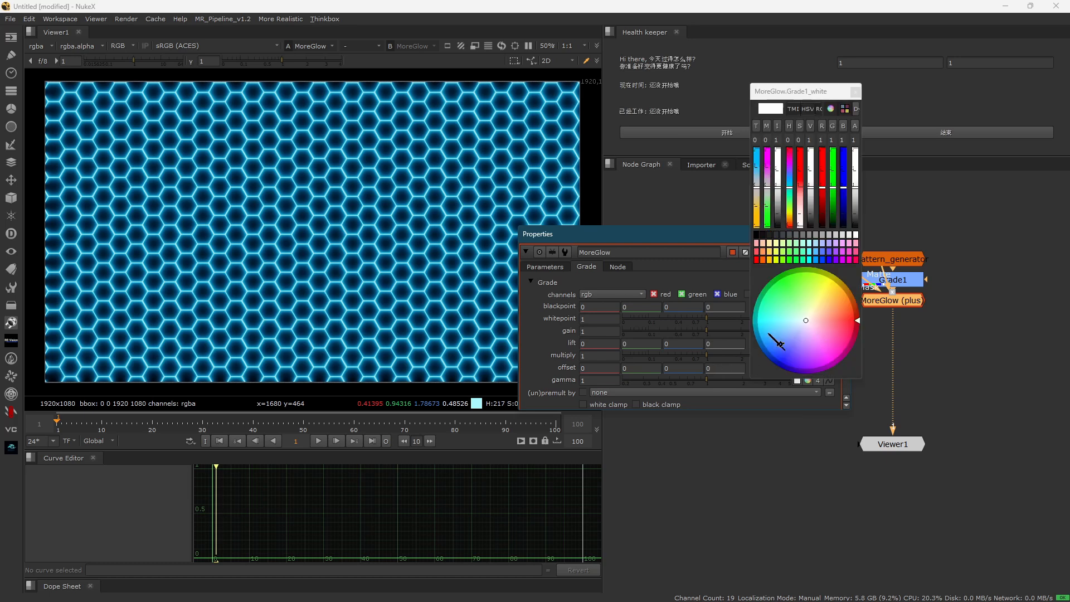
pyautogui.moveTo(770, 335); pyautogui.dragTo(763, 341)
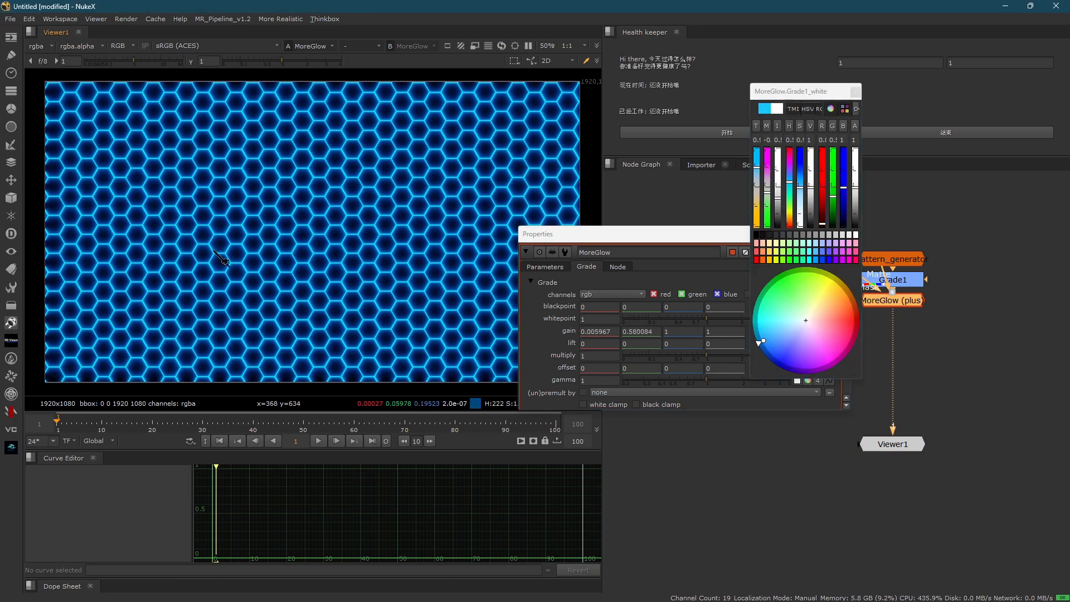
pyautogui.click(651, 272)
pyautogui.press('Escape')
# - Delete the MoreGlow and Grade nodes from the node graph
pyautogui.click(843, 278)
pyautogui.click(894, 306)
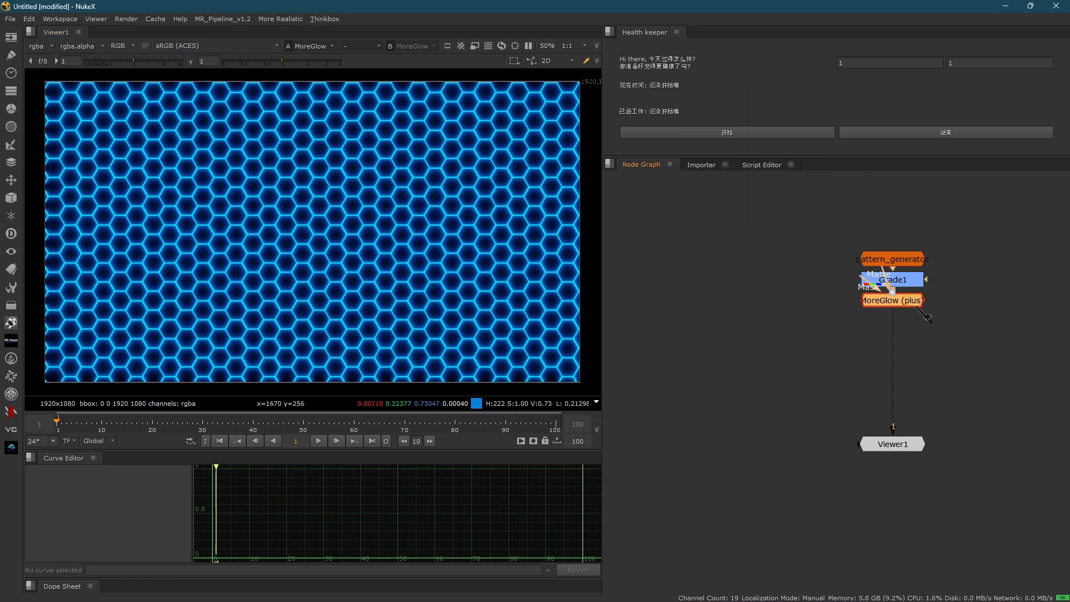
pyautogui.press('Delete')
pyautogui.press('Delete')
# - Open the pattern_generator node's properties and set the hexagon gap to 1.32
pyautogui.doubleClick(891, 259)
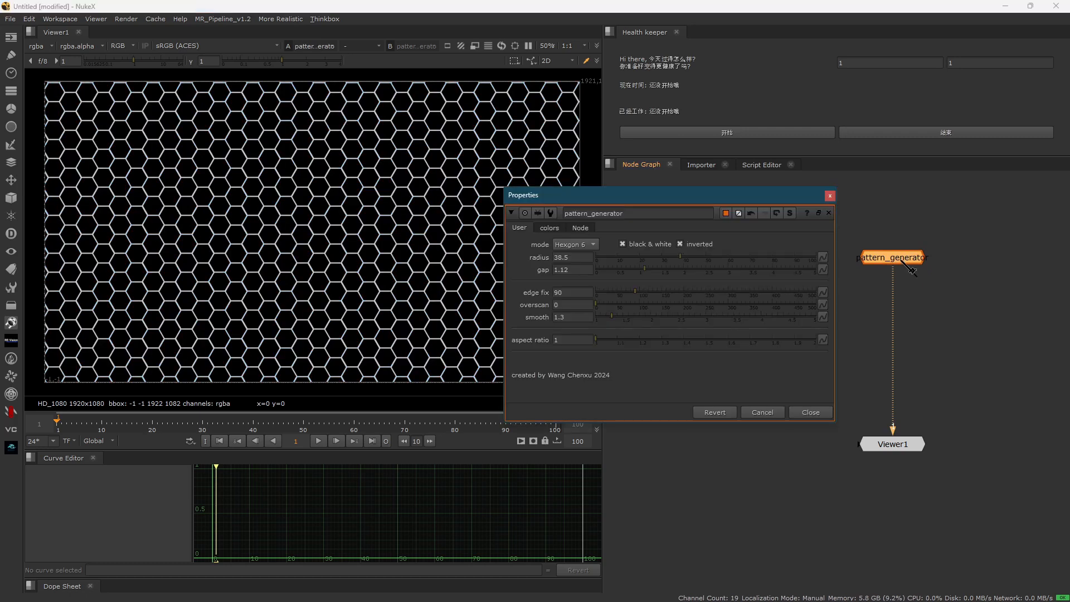
pyautogui.moveTo(635, 205); pyautogui.dragTo(663, 186)
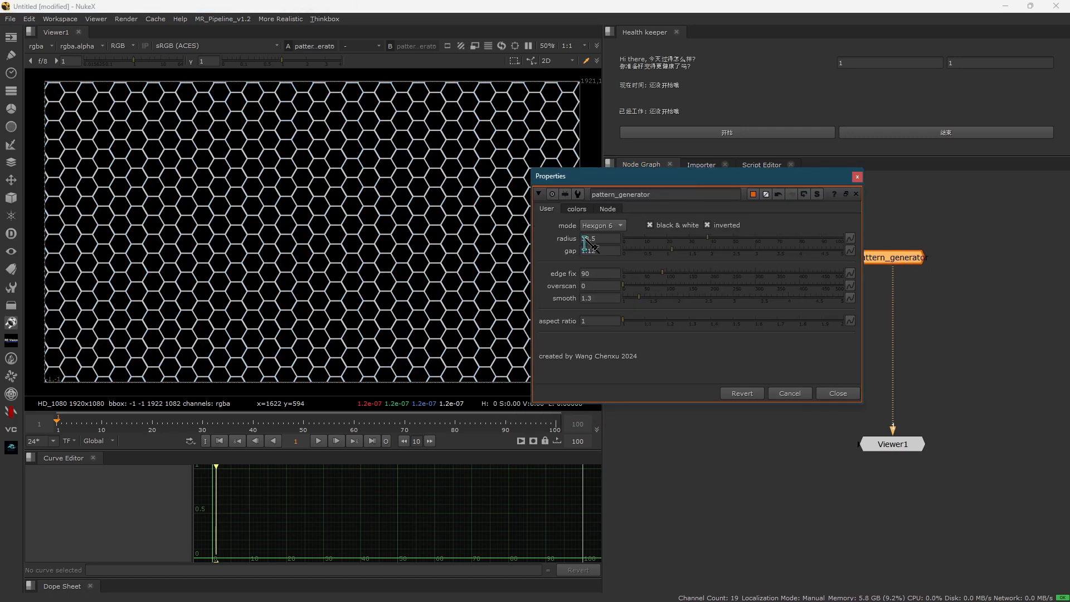
pyautogui.moveTo(680, 249)
pyautogui.mouseDown()
pyautogui.moveTo(705, 251)
pyautogui.moveTo(666, 254)
pyautogui.moveTo(794, 257)
pyautogui.moveTo(663, 252)
pyautogui.moveTo(687, 262)
pyautogui.mouseUp()
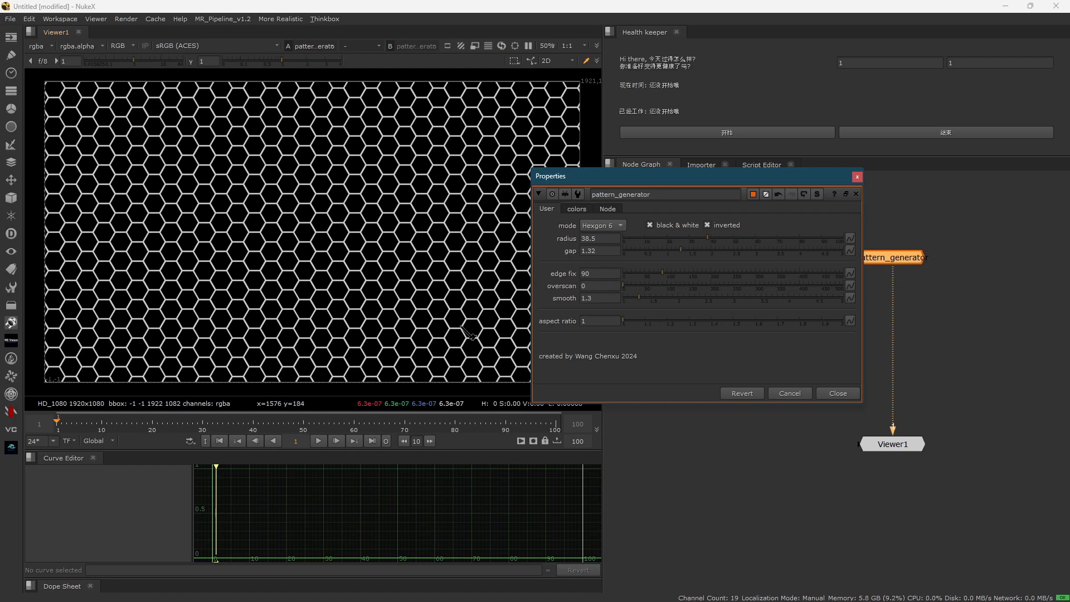
# - Try a radius of 82.5 on the hexagon pattern and inspect the hexagons along the frame's right edge
pyautogui.moveTo(311, 266); pyautogui.dragTo(163, 259, button='middle')
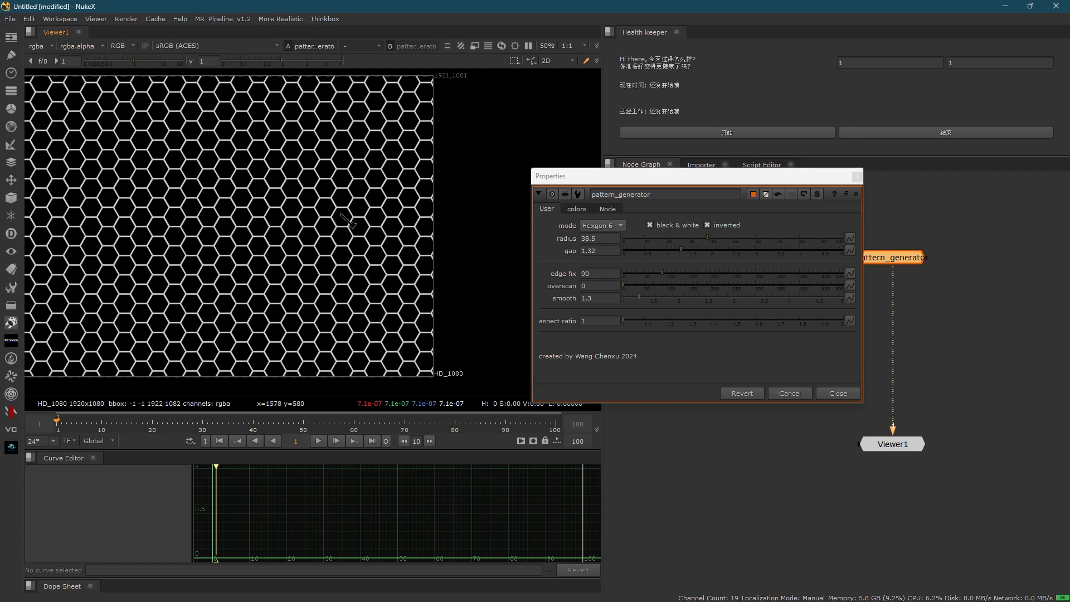
pyautogui.moveTo(346, 209); pyautogui.dragTo(381, 264, button='middle')
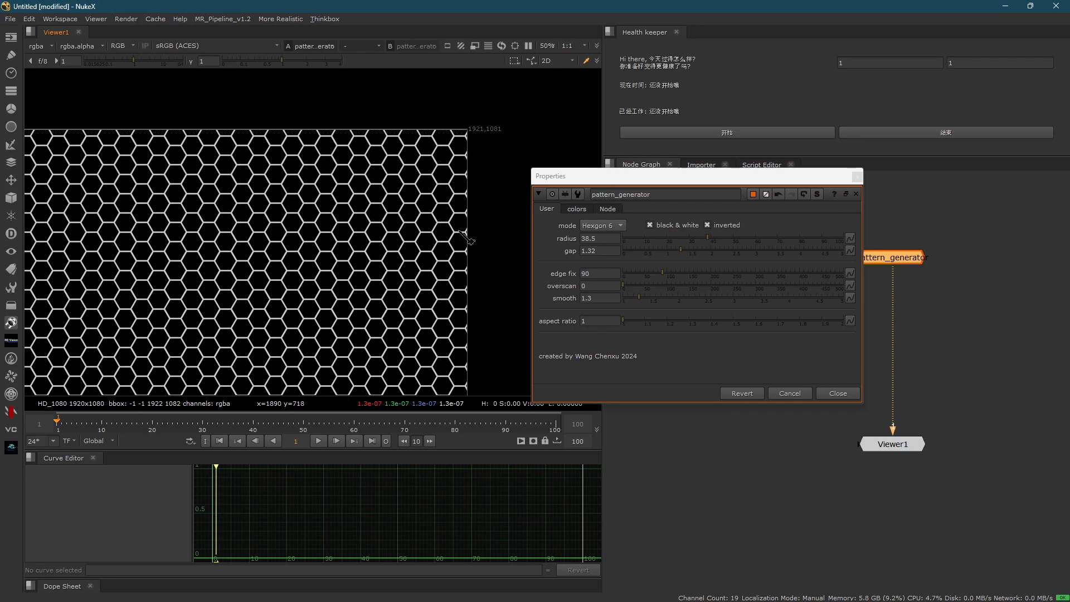
pyautogui.moveTo(715, 243); pyautogui.dragTo(804, 238)
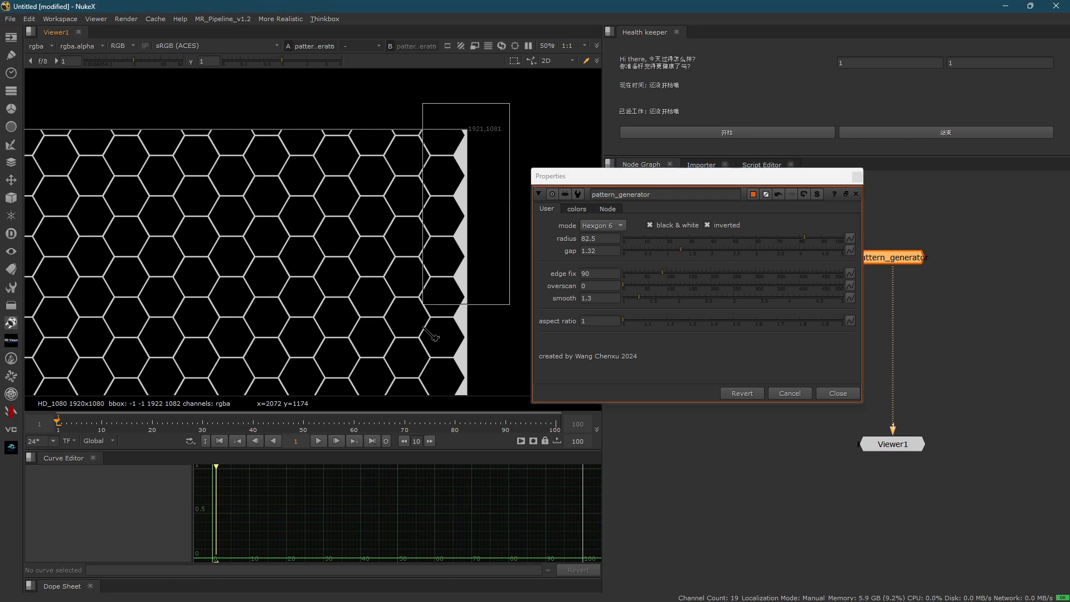
pyautogui.scroll(-3, 440, 278)
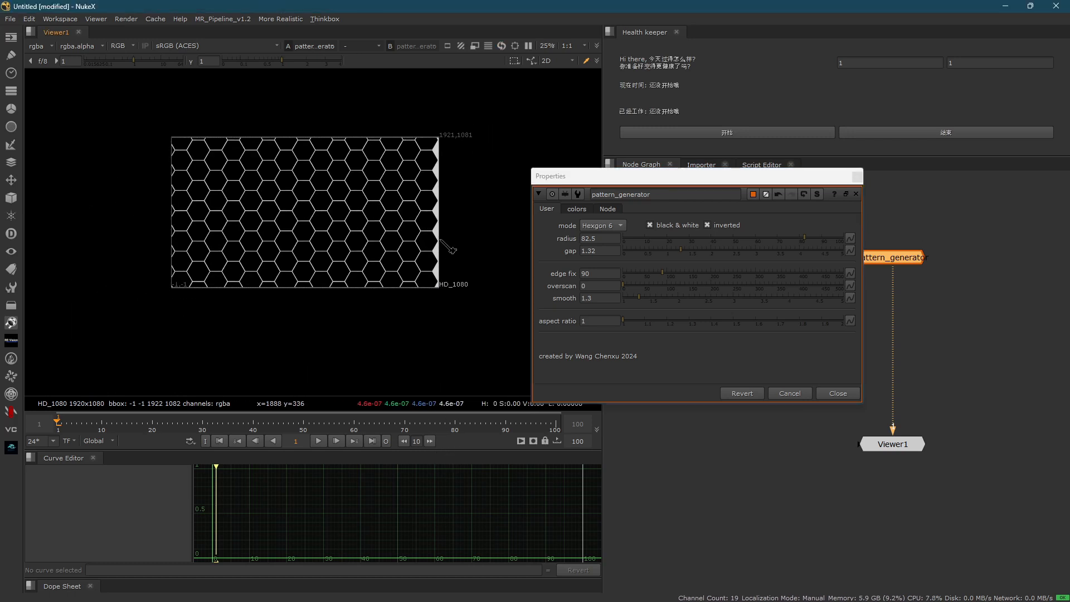
pyautogui.scroll(3, 441, 241)
pyautogui.moveTo(401, 357); pyautogui.dragTo(500, 23)
pyautogui.moveTo(452, 212); pyautogui.dragTo(433, 285, button='middle')
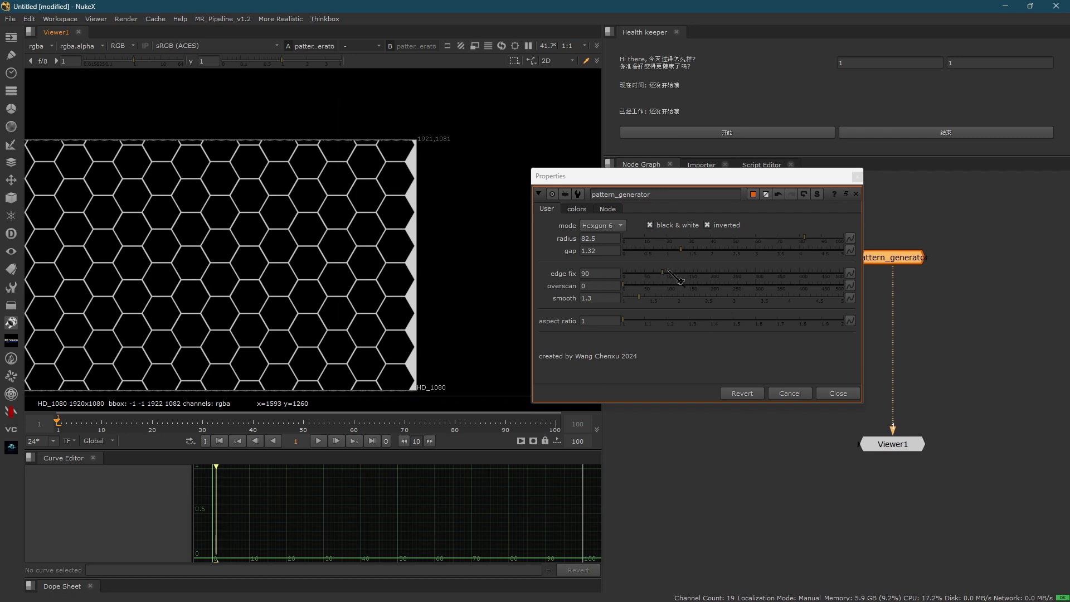
# - Try edge fix values of 74 and 114 while checking the frame border, and set the edge fix to 104
pyautogui.moveTo(668, 271); pyautogui.dragTo(663, 279)
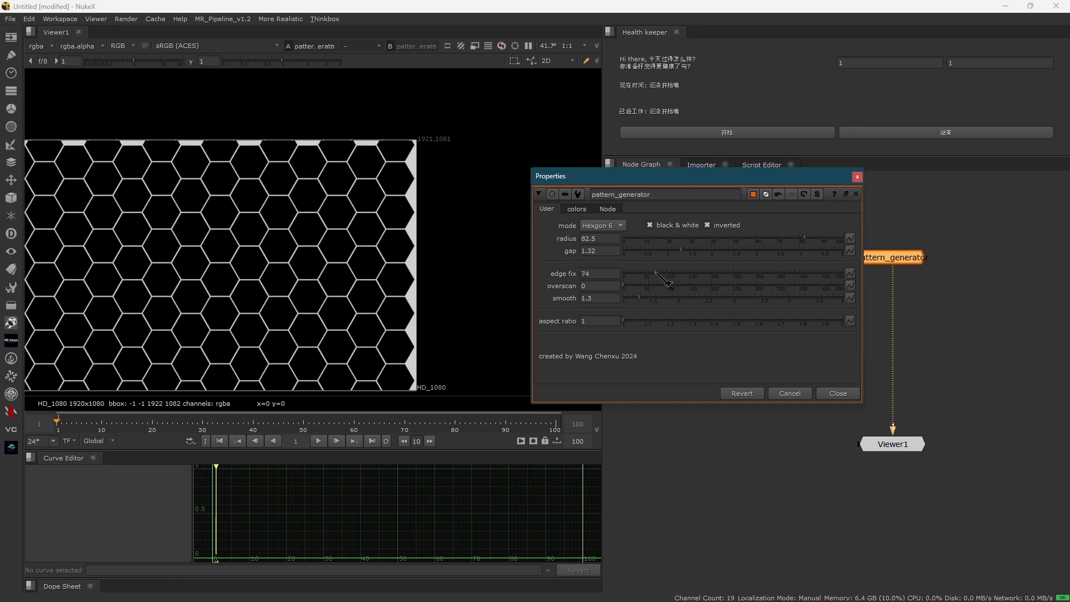
pyautogui.moveTo(668, 284); pyautogui.dragTo(680, 285)
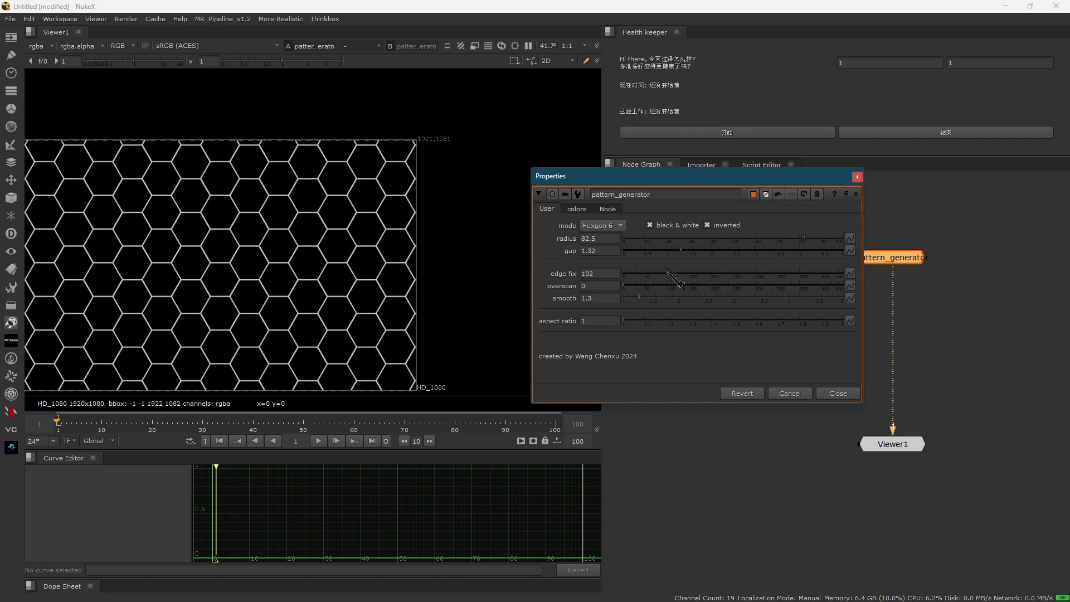
pyautogui.scroll(4, 436, 264)
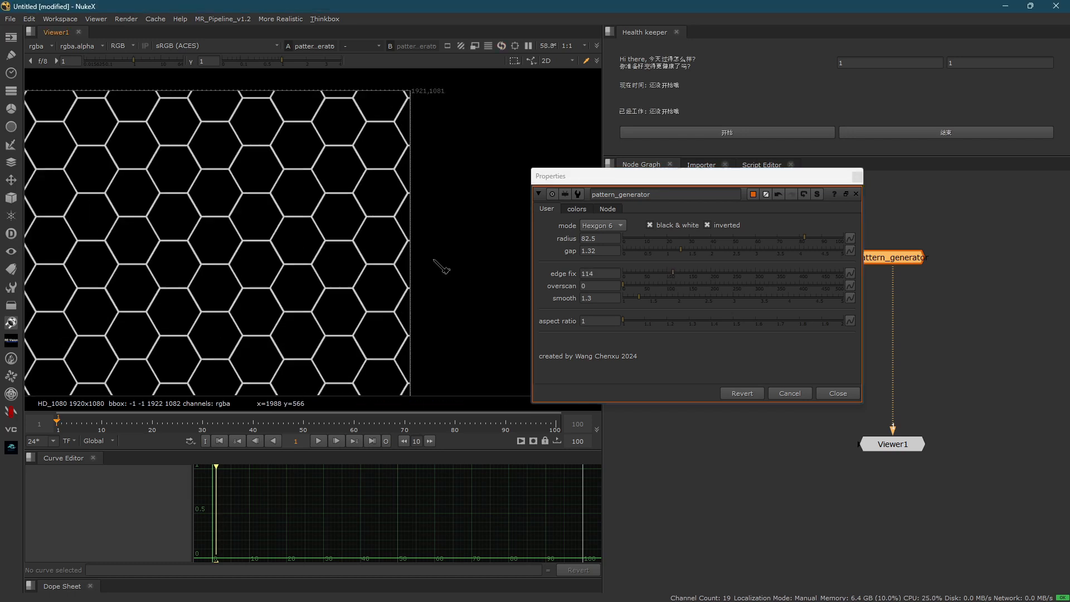
pyautogui.scroll(-1, 443, 281)
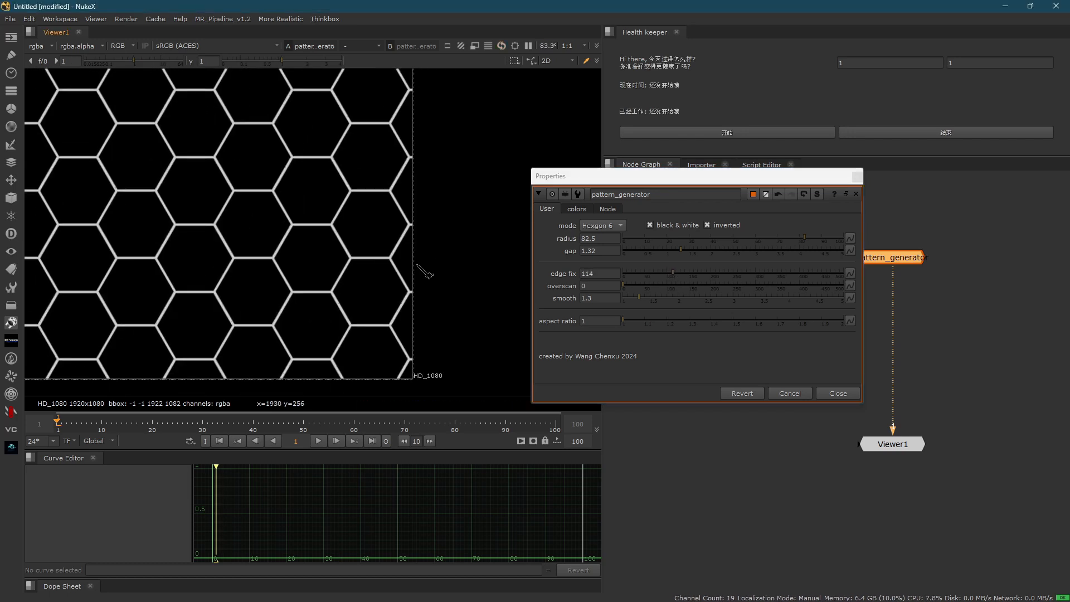
pyautogui.scroll(-1, 441, 284)
pyautogui.moveTo(673, 272)
pyautogui.mouseDown()
pyautogui.moveTo(648, 277)
pyautogui.moveTo(680, 285)
pyautogui.mouseUp()
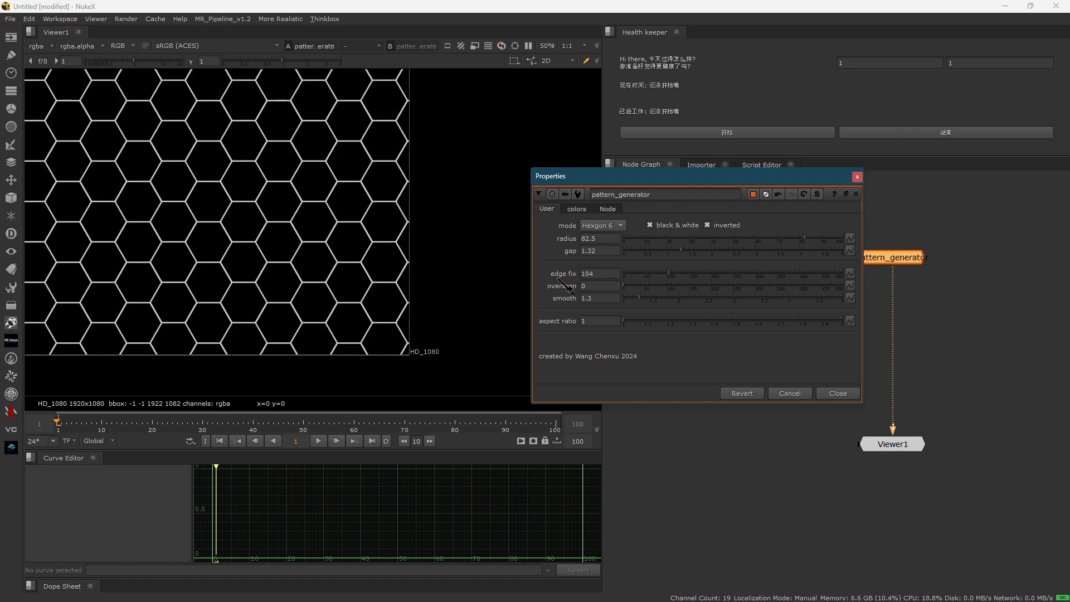
pyautogui.click(440, 346)
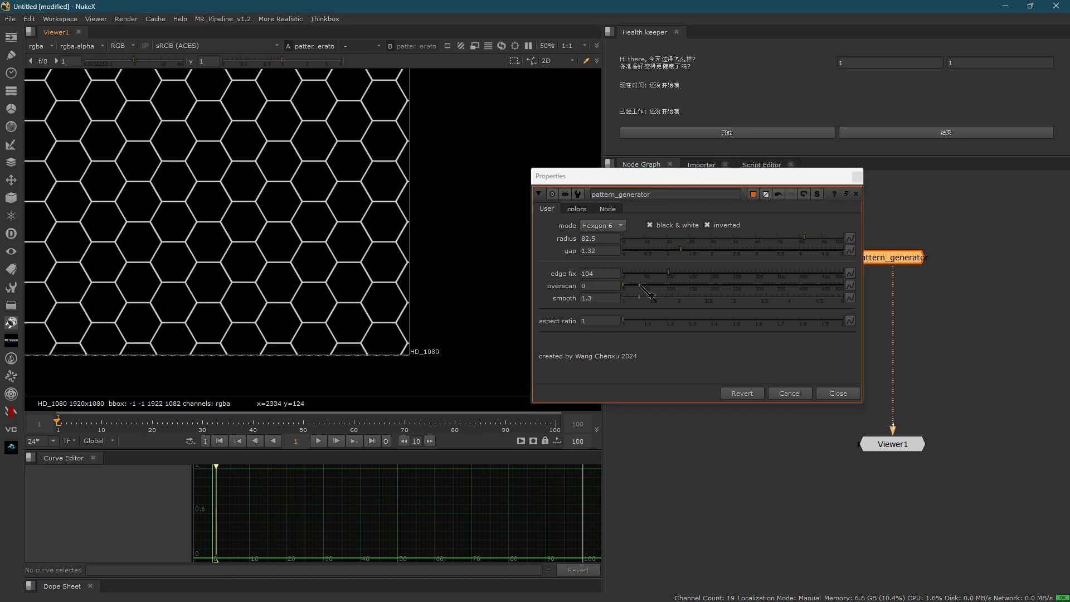
# - Set the pattern's overscan to 386 and display the overscan area beyond the frame in the viewer
pyautogui.moveTo(634, 291); pyautogui.dragTo(728, 292)
pyautogui.moveTo(790, 309); pyautogui.dragTo(794, 310)
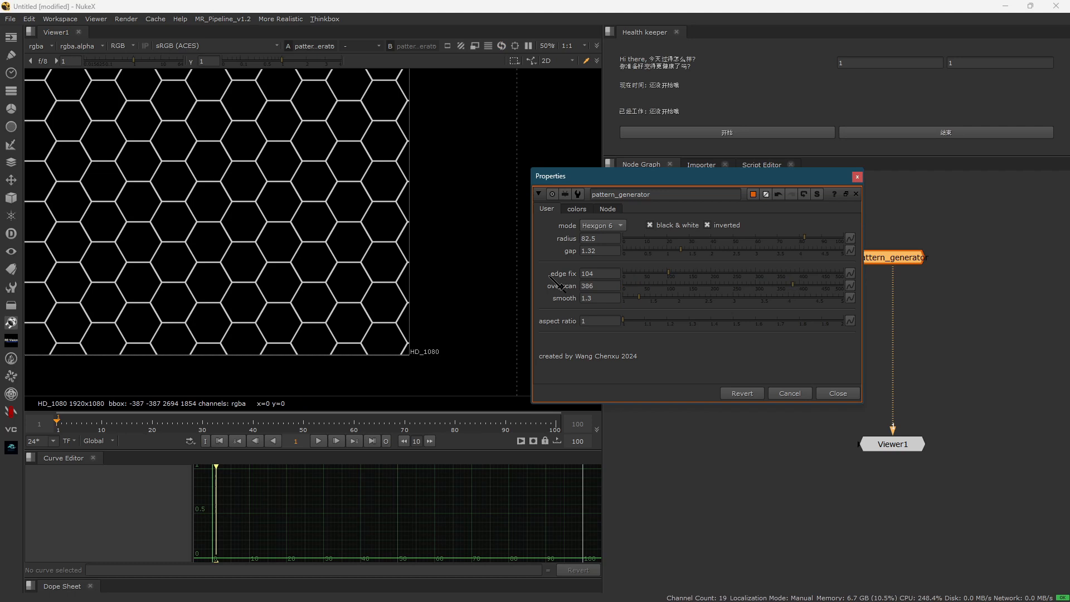
pyautogui.rightClick(445, 184)
pyautogui.click(482, 355)
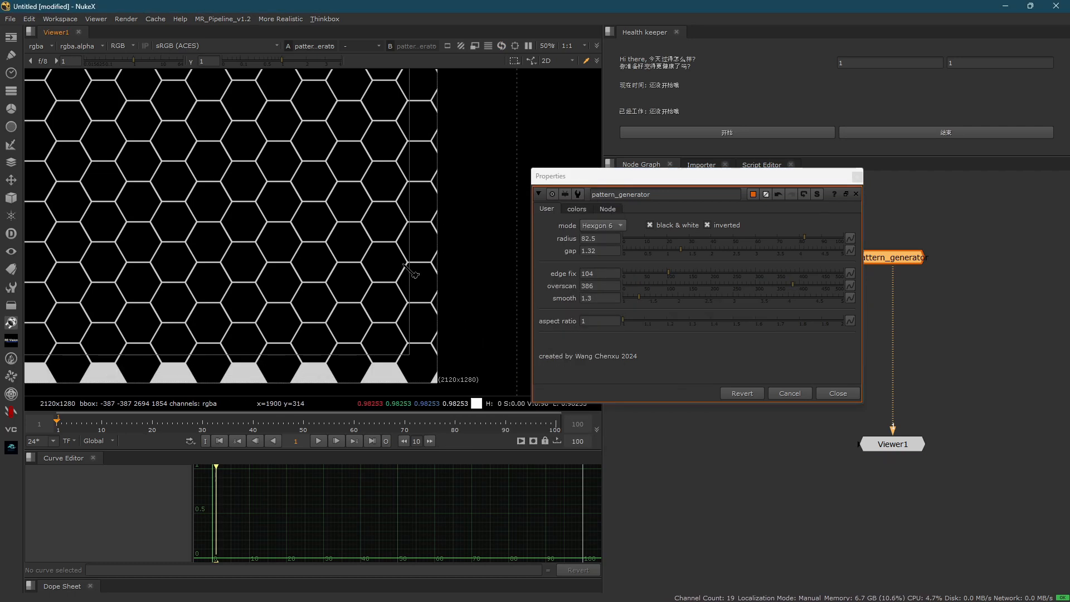
pyautogui.scroll(-2, 431, 307)
pyautogui.scroll(2, 404, 361)
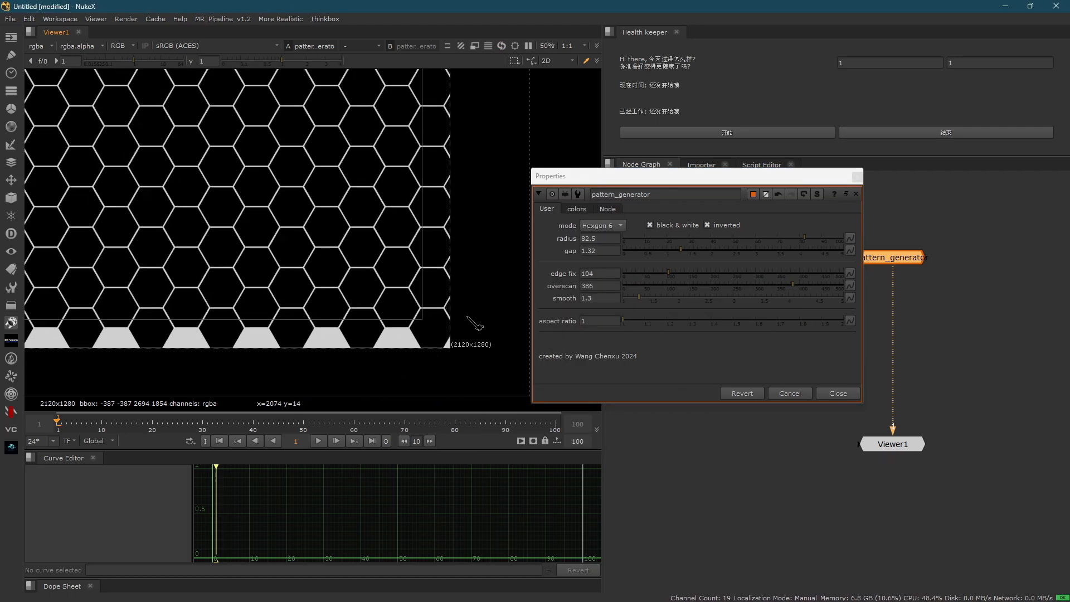
pyautogui.moveTo(467, 317); pyautogui.dragTo(177, 361)
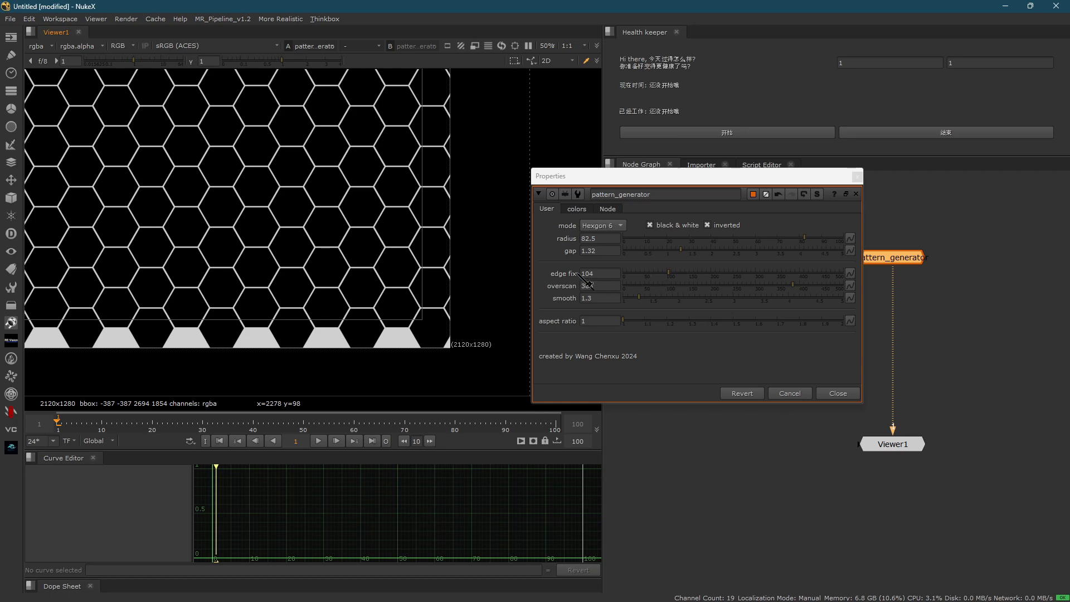
# - Set the edge fix to 324, check the hexagons up close, and set the radius to 35
pyautogui.moveTo(668, 274); pyautogui.dragTo(740, 273)
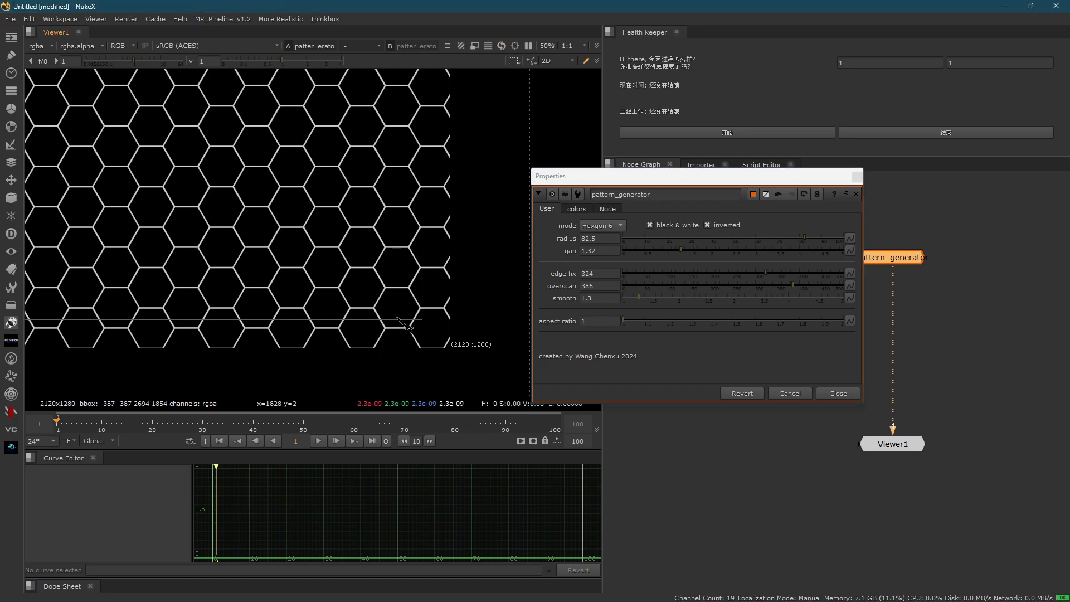
pyautogui.scroll(1, 386, 325)
pyautogui.moveTo(386, 326); pyautogui.dragTo(468, 360, button='middle')
pyautogui.scroll(4, 487, 283)
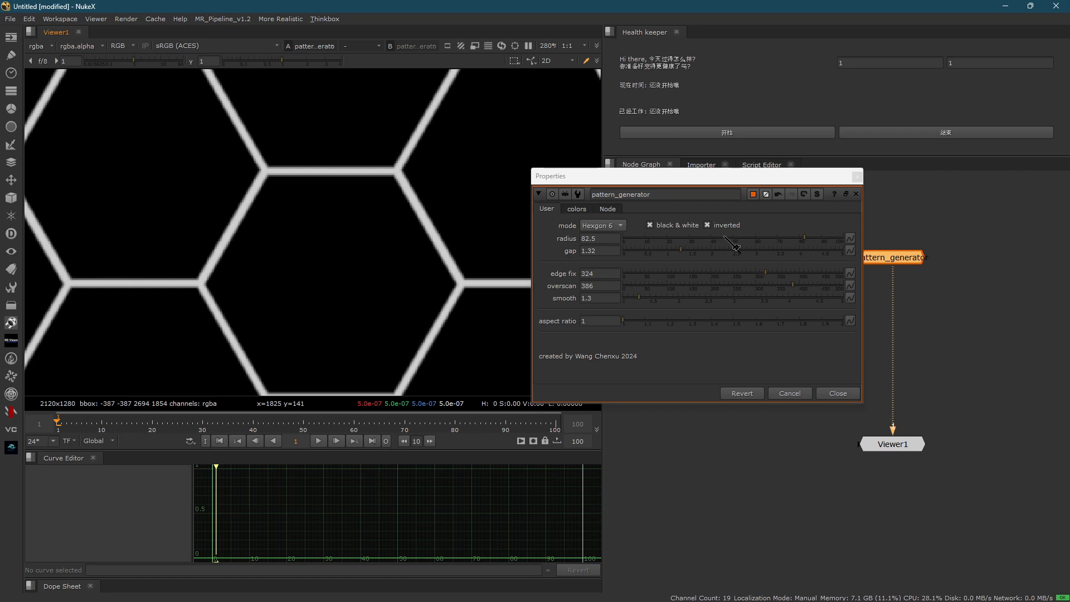
pyautogui.moveTo(724, 237); pyautogui.dragTo(701, 242)
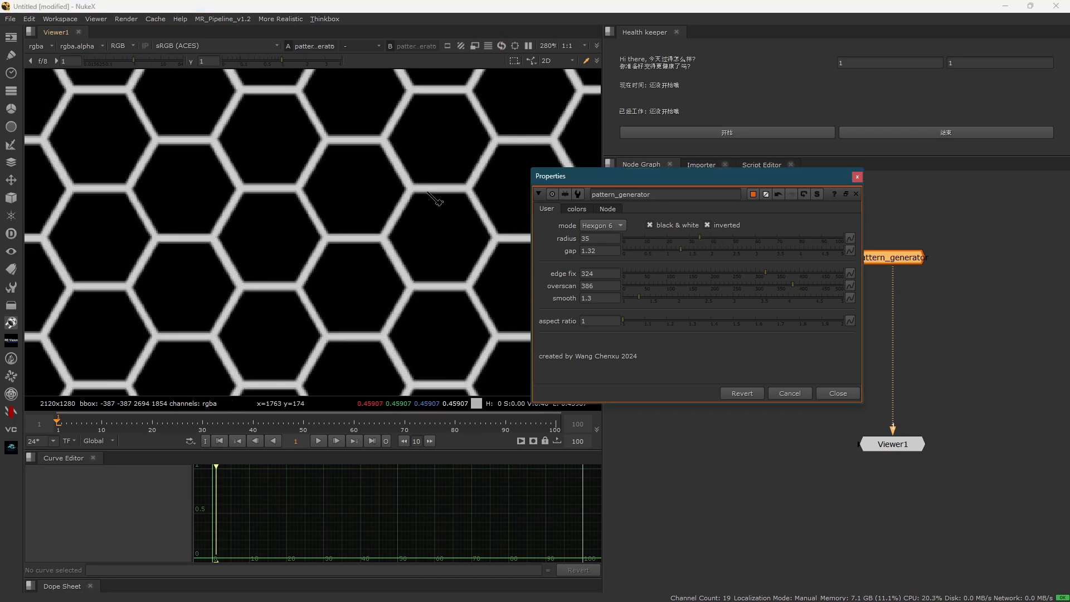
# - Inspect the hexagon outlines up close and try a smooth value of 1.94 on the pattern
pyautogui.scroll(4, 436, 199)
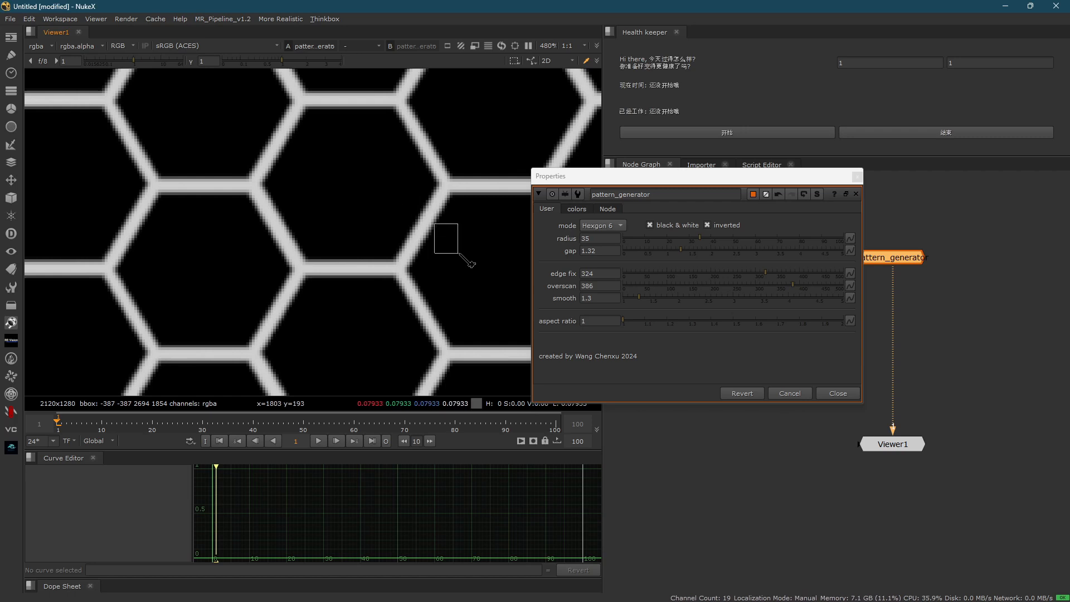
pyautogui.scroll(2, 424, 233)
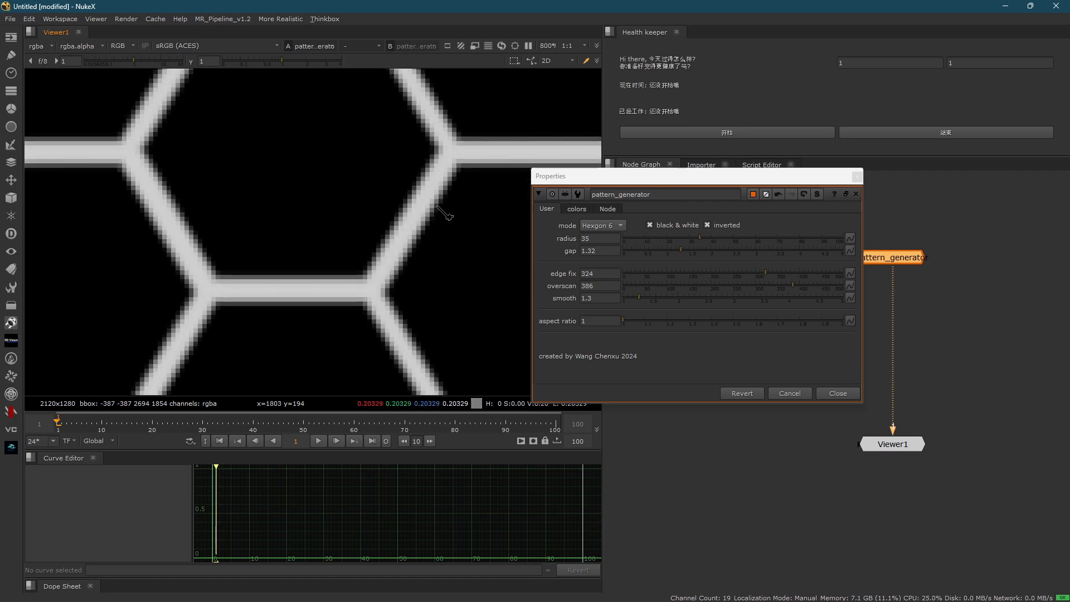
pyautogui.scroll(-3, 404, 234)
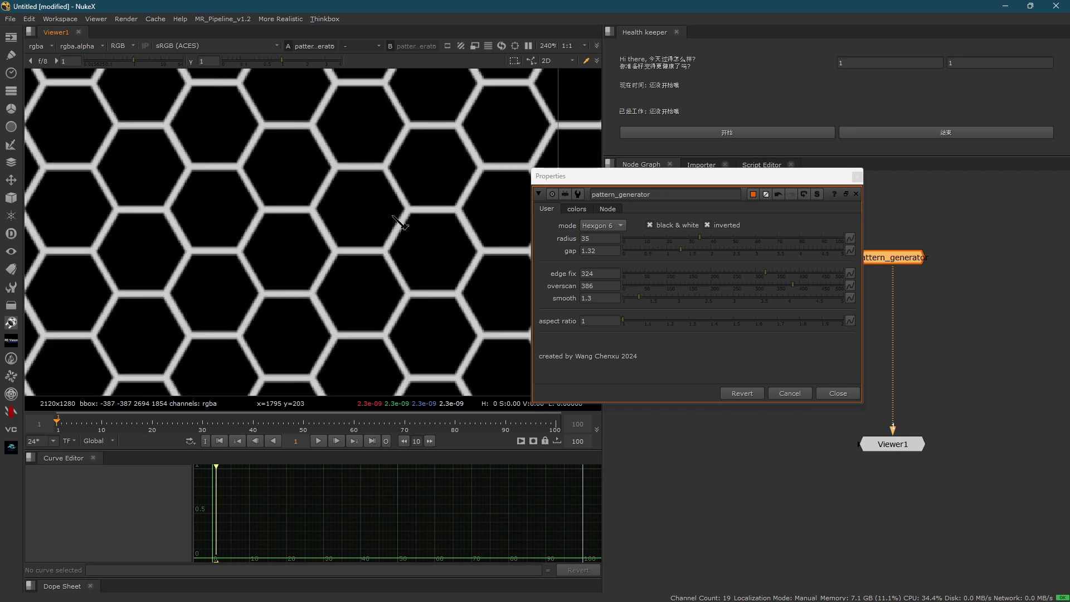
pyautogui.scroll(2, 402, 223)
pyautogui.scroll(1, 405, 232)
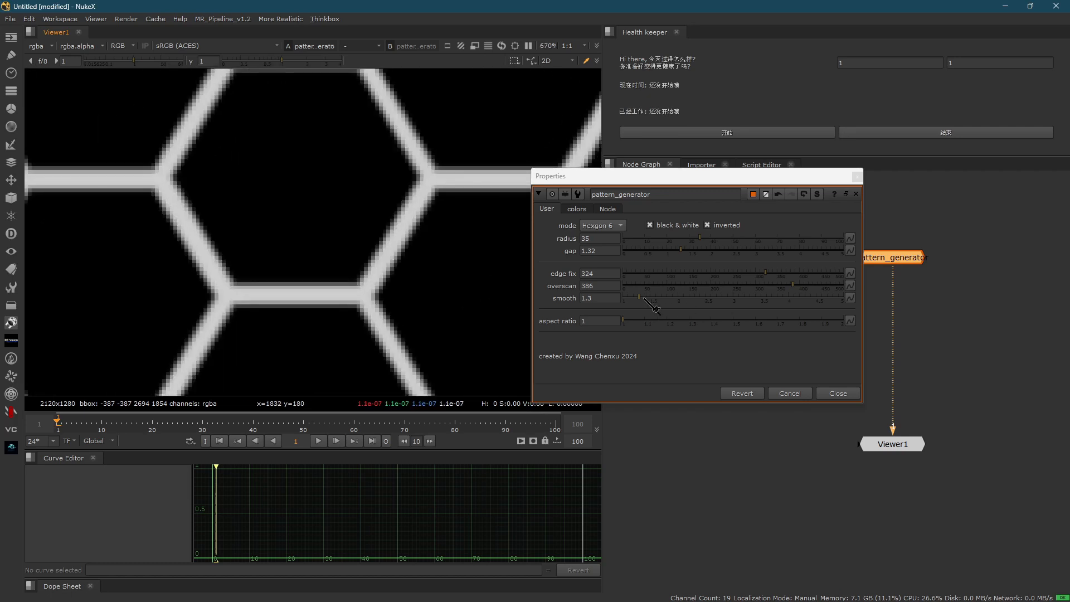
pyautogui.moveTo(643, 298); pyautogui.dragTo(675, 305)
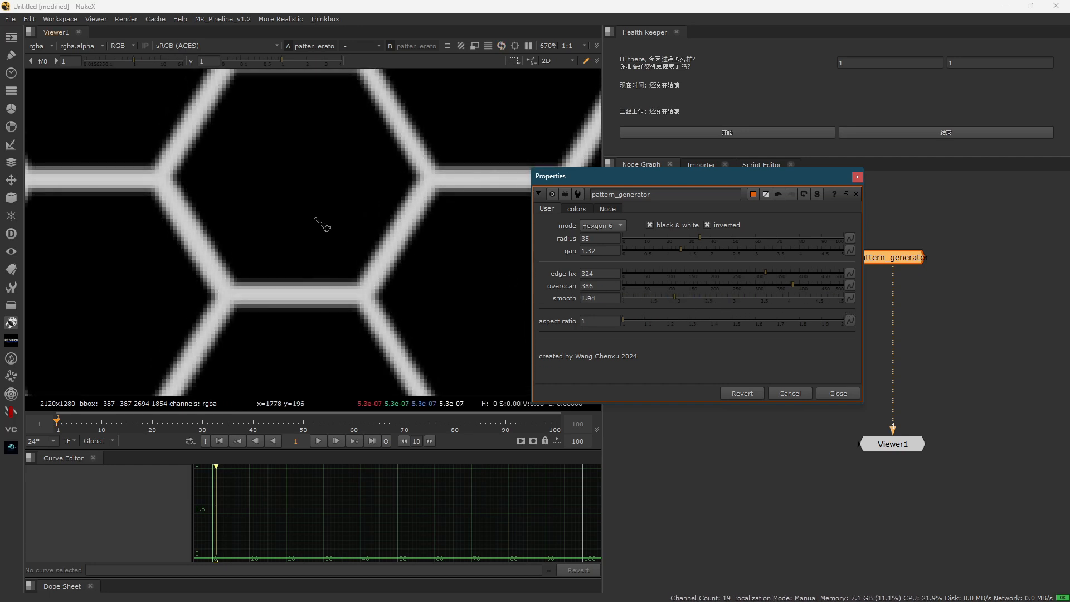
pyautogui.scroll(-10, 329, 245)
pyautogui.scroll(-2, 337, 262)
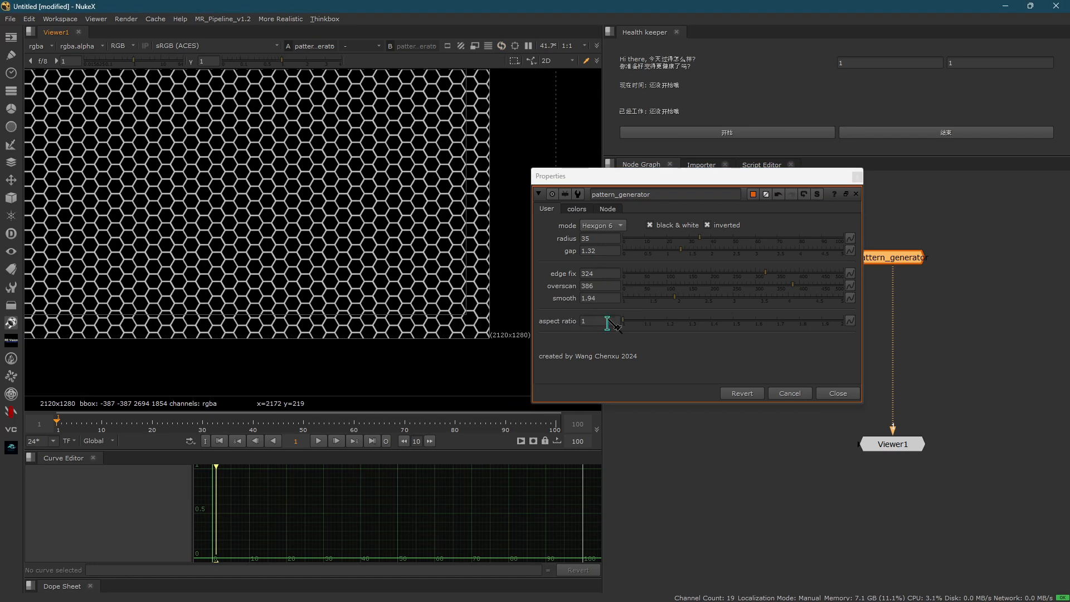
pyautogui.click(584, 321)
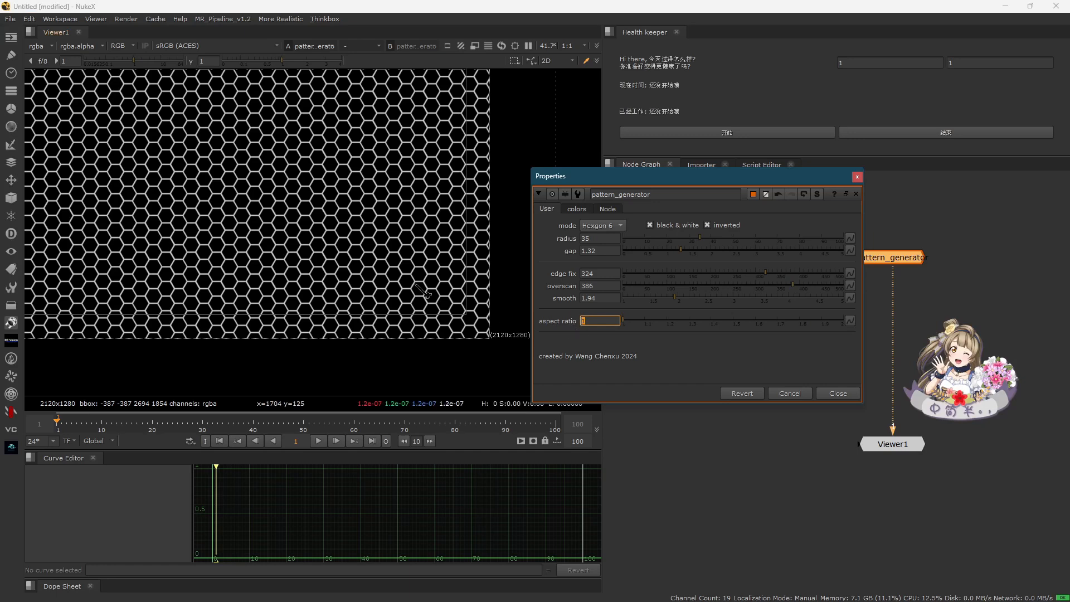
pyautogui.scroll(2, 416, 265)
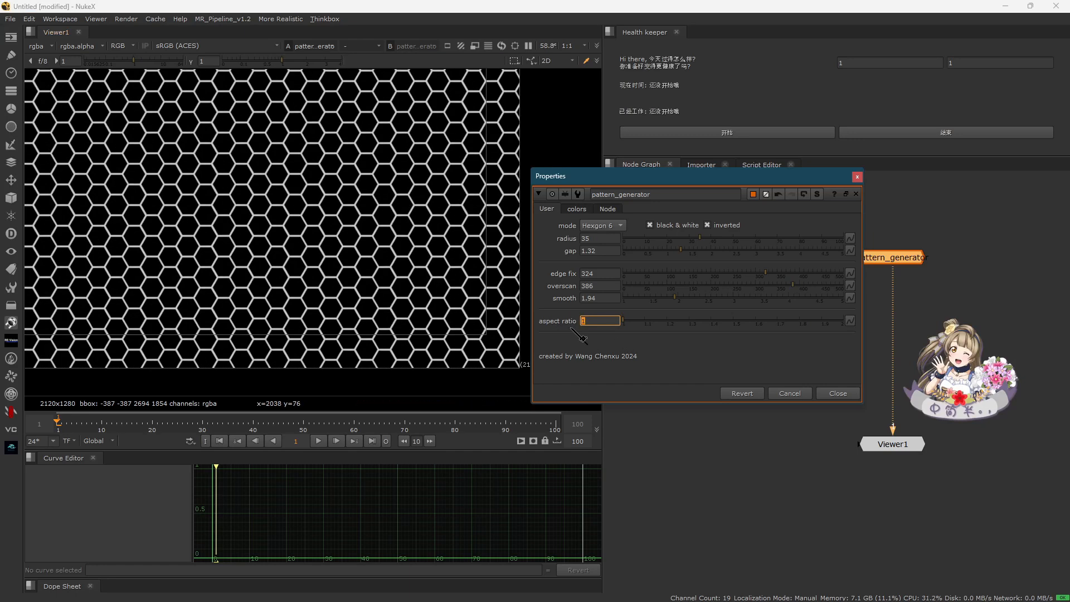
pyautogui.click(515, 310)
pyautogui.click(669, 365)
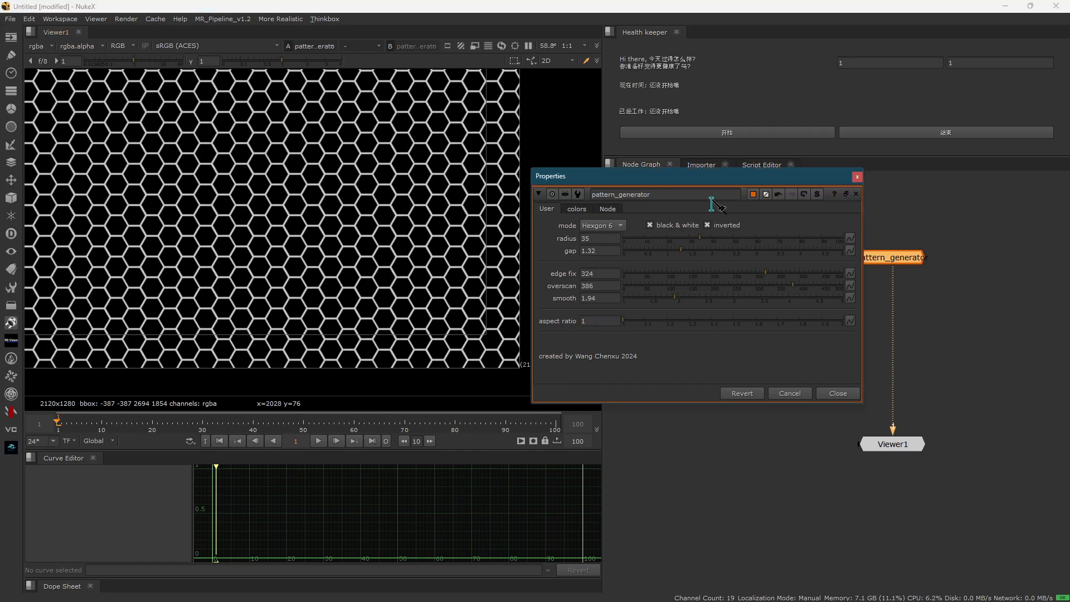
# - Uncover the pattern in the viewer and set the project's full size format to 2K_Cinemascope 1828x1556
pyautogui.moveTo(726, 178); pyautogui.dragTo(672, 29)
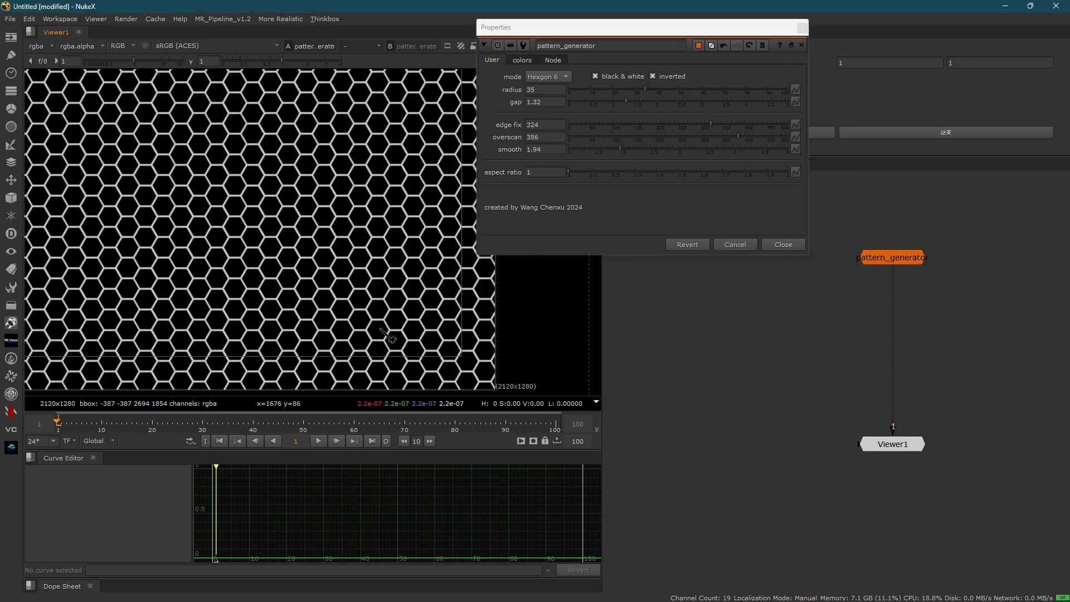
pyautogui.moveTo(380, 329); pyautogui.dragTo(368, 333, button='middle')
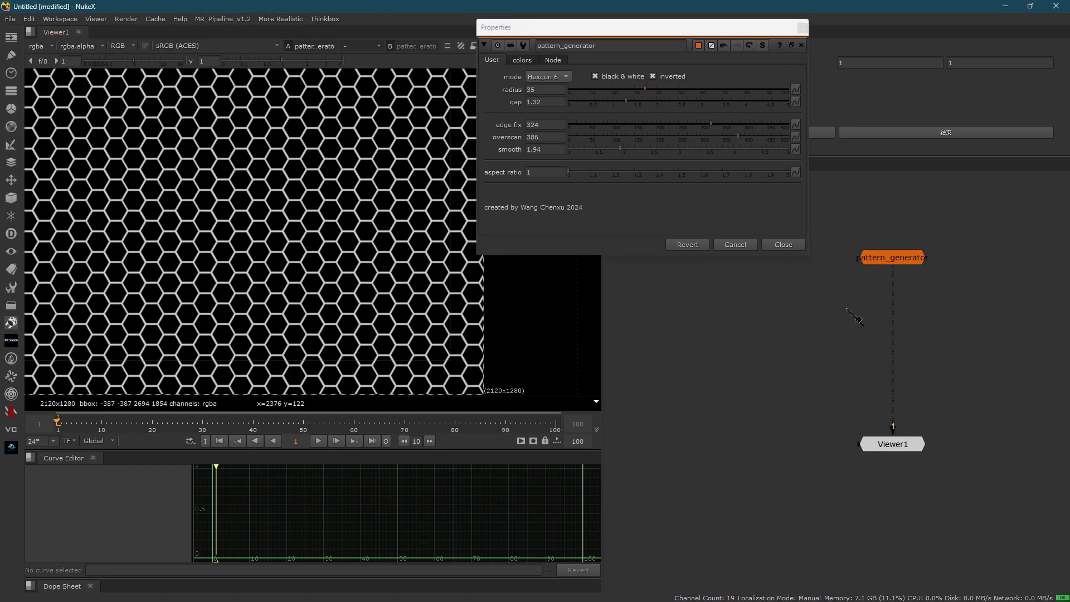
pyautogui.press('s')
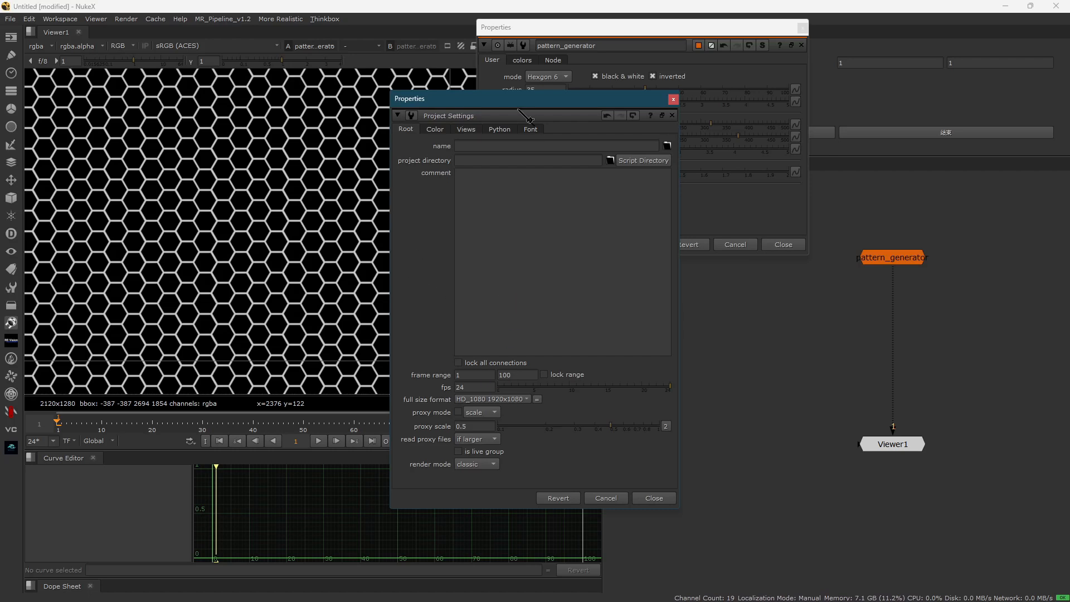
pyautogui.moveTo(518, 101); pyautogui.dragTo(647, 31)
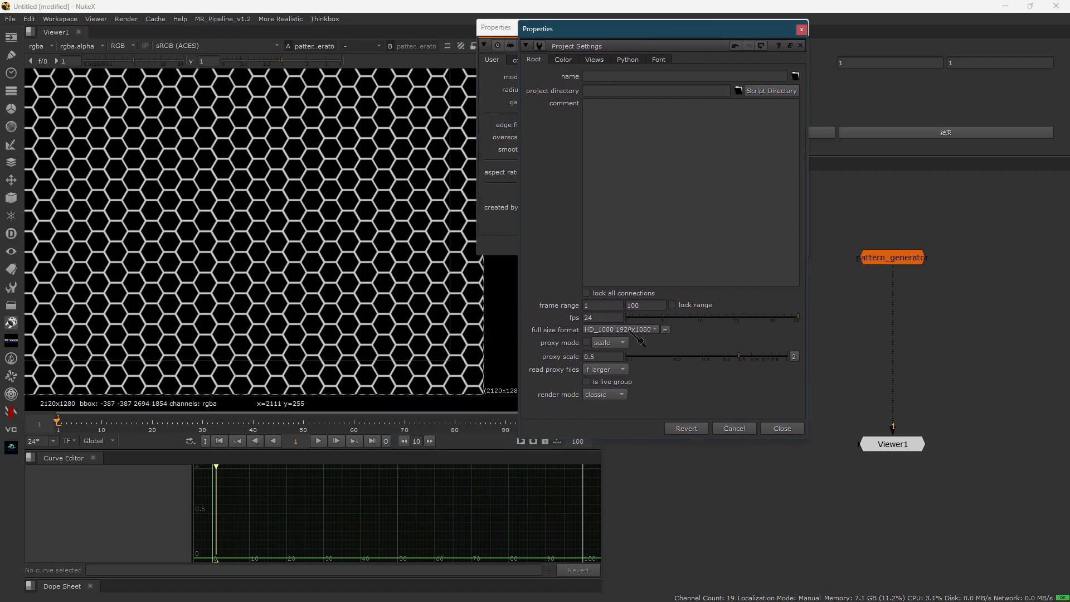
pyautogui.click(631, 330)
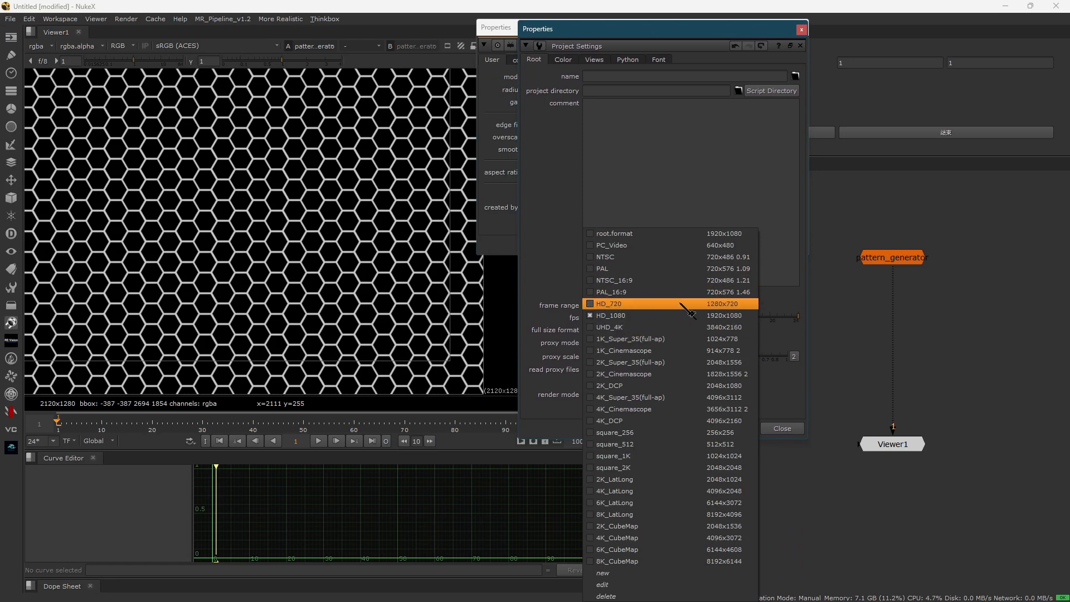
pyautogui.click(742, 381)
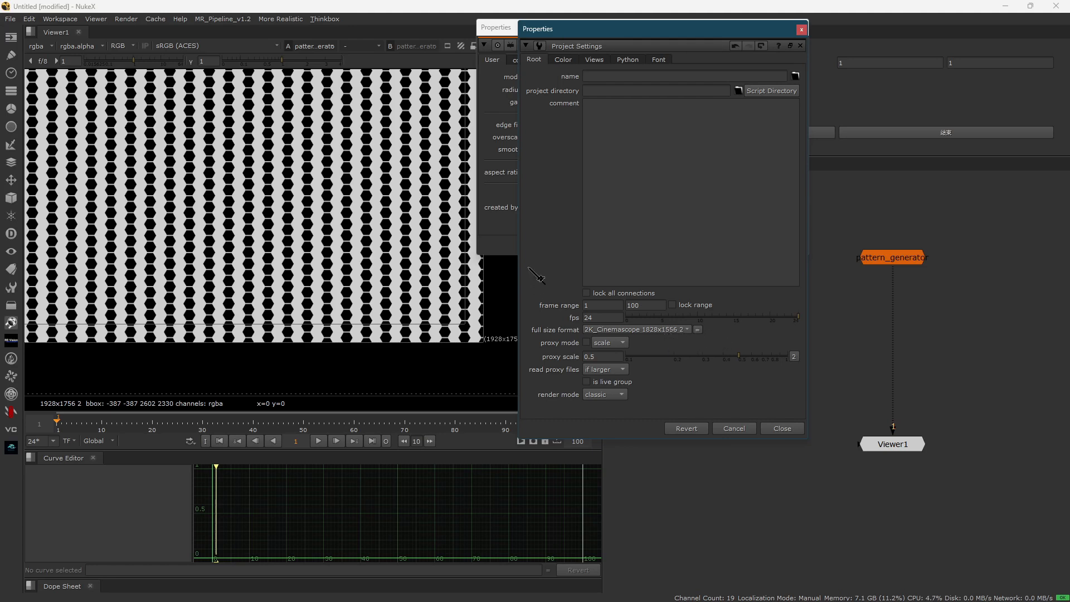
pyautogui.click(428, 236)
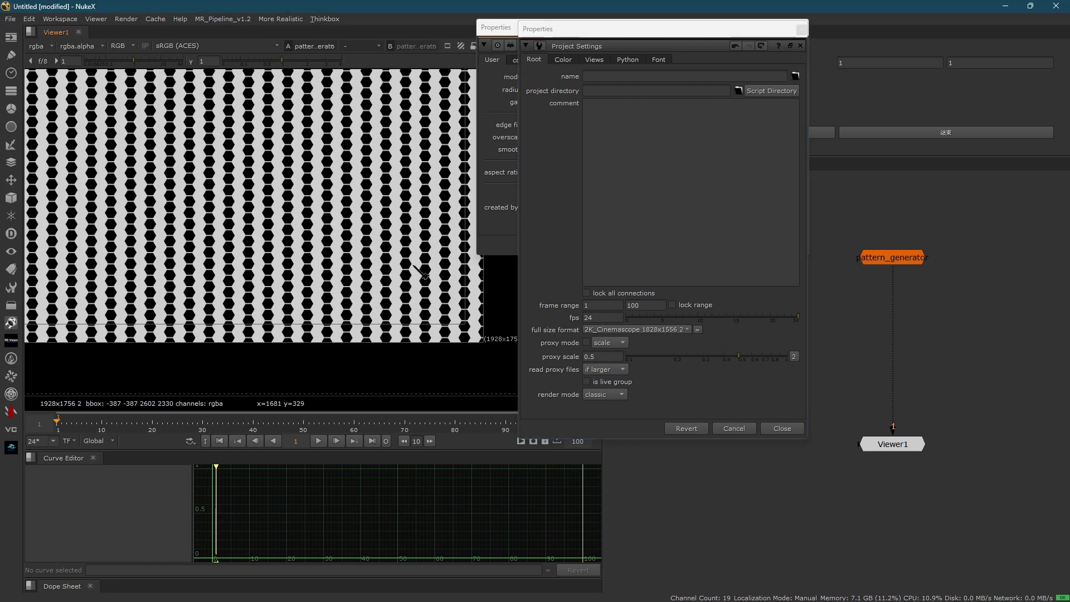
pyautogui.click(560, 254)
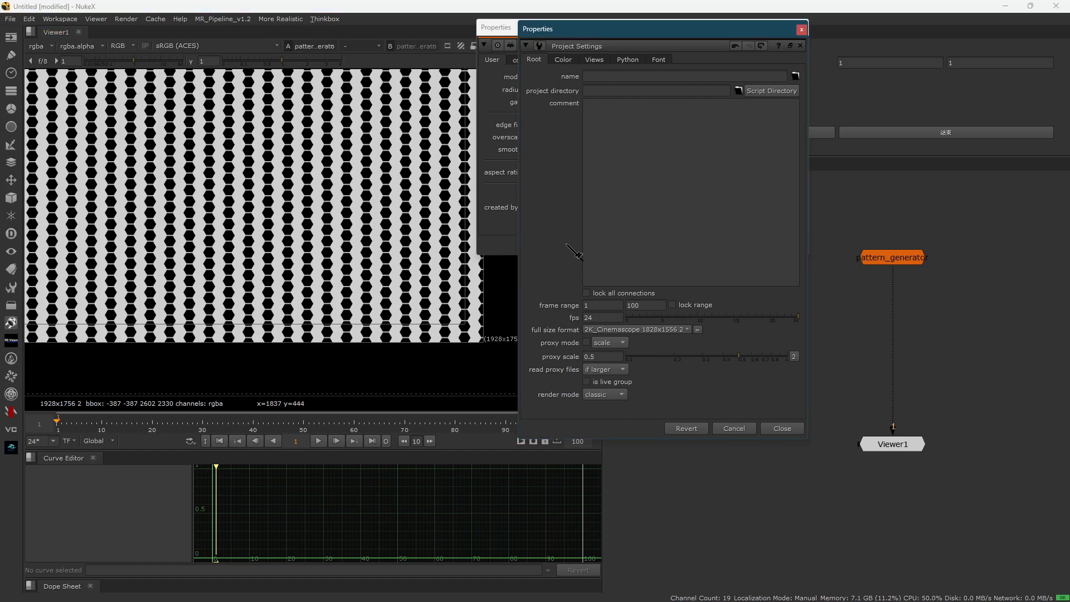
pyautogui.press('Escape')
# - Set the pattern's aspect ratio to 2 and check it against the project's full size format
pyautogui.scroll(5, 352, 258)
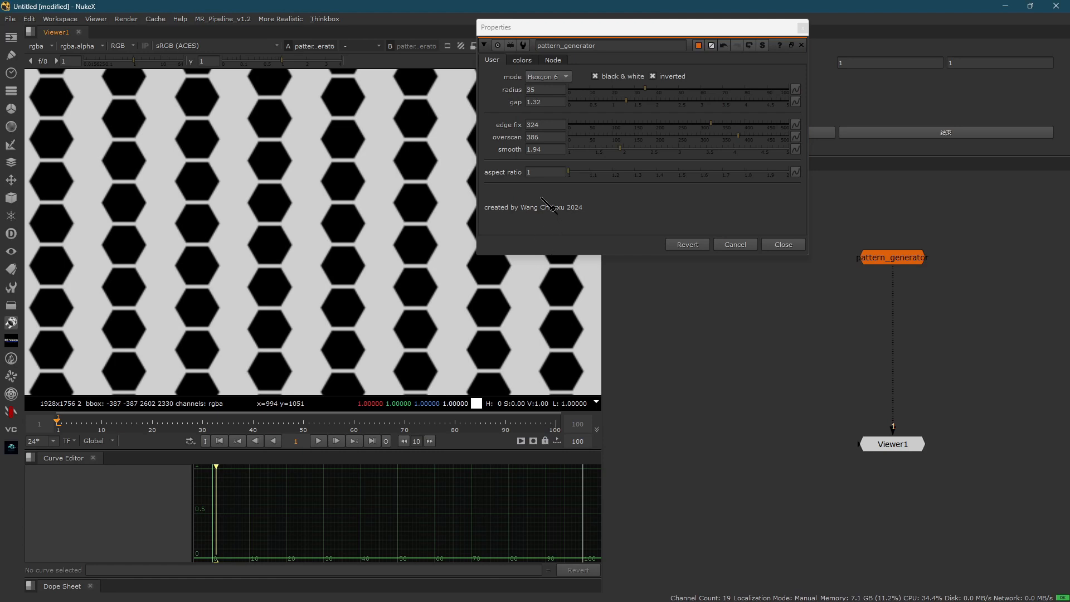
pyautogui.doubleClick(528, 172)
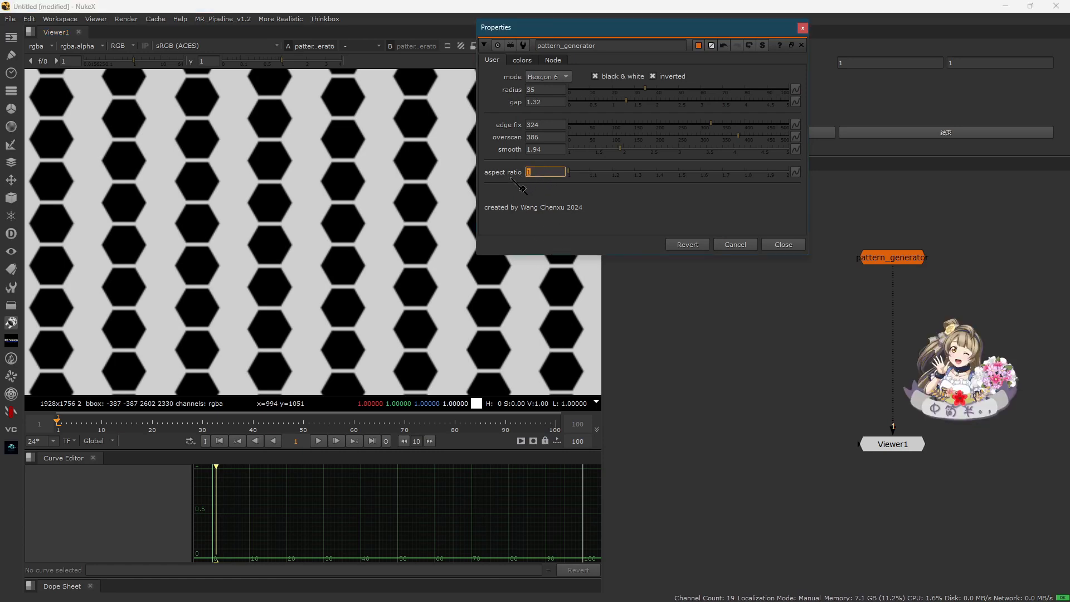
pyautogui.press('Return')
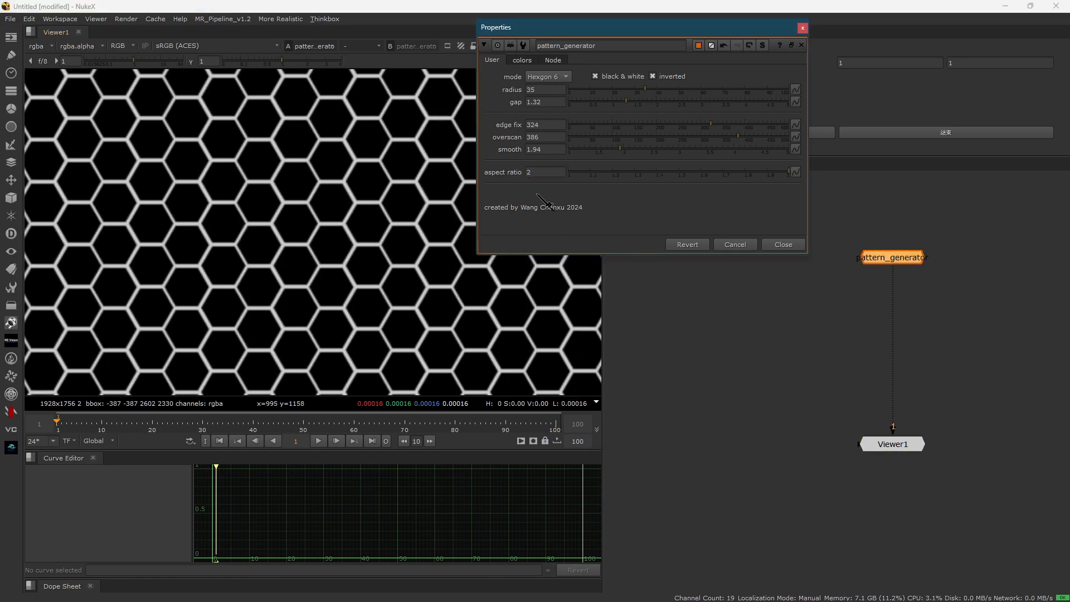
pyautogui.doubleClick(528, 173)
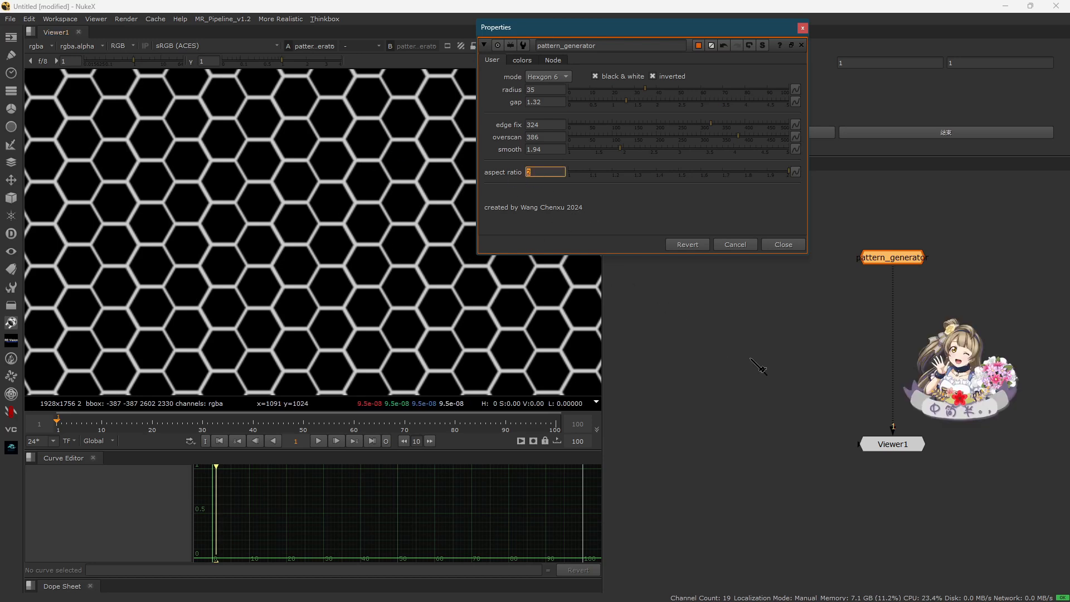
pyautogui.click(735, 334)
pyautogui.press('s')
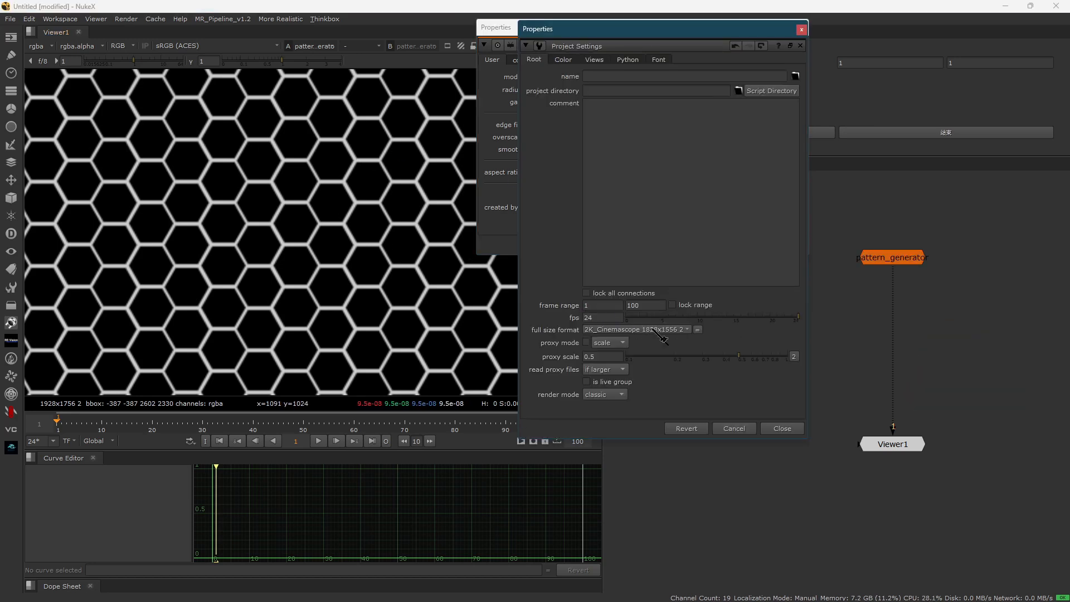
pyautogui.press('Escape')
pyautogui.scroll(-4, 284, 281)
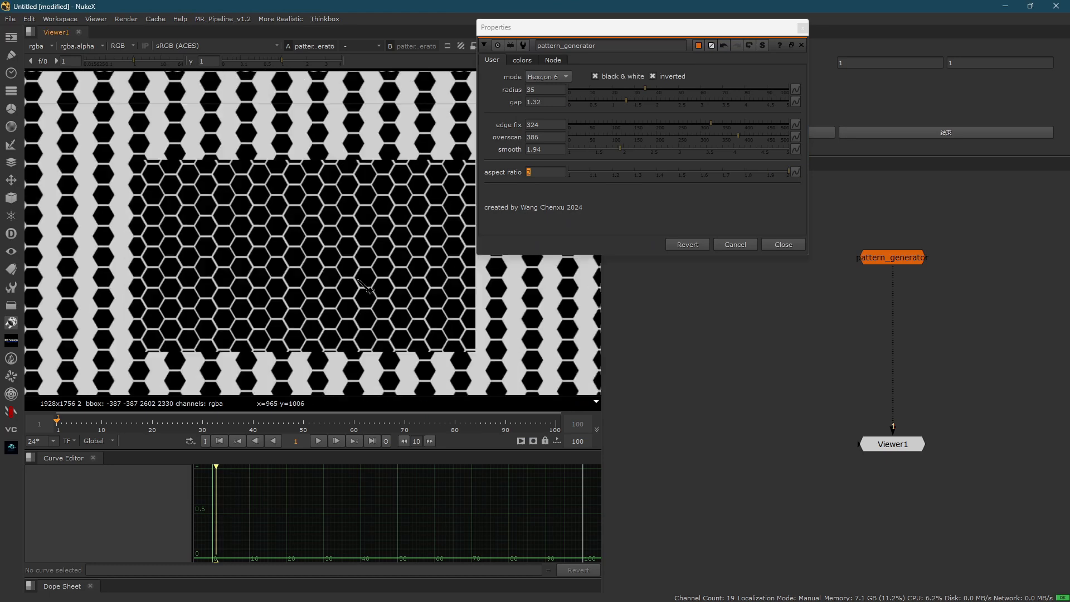
# - Try a radius of 61 and a gap of 2.96, checking the hexagons up close and across the whole frame
pyautogui.moveTo(646, 94); pyautogui.dragTo(699, 106)
pyautogui.scroll(4, 345, 247)
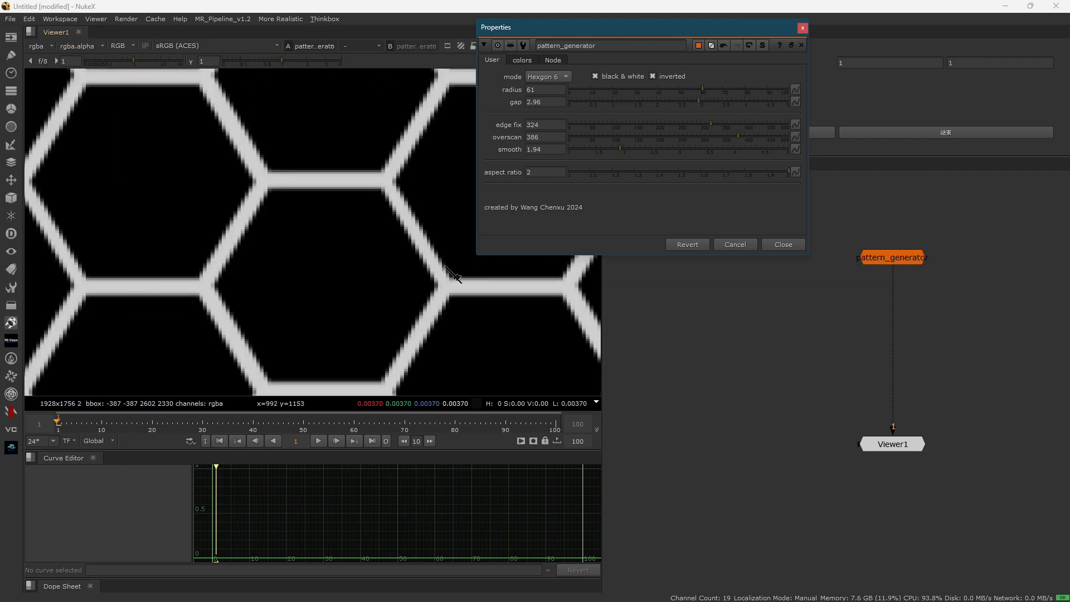
pyautogui.scroll(-3, 395, 270)
pyautogui.scroll(-7, 419, 239)
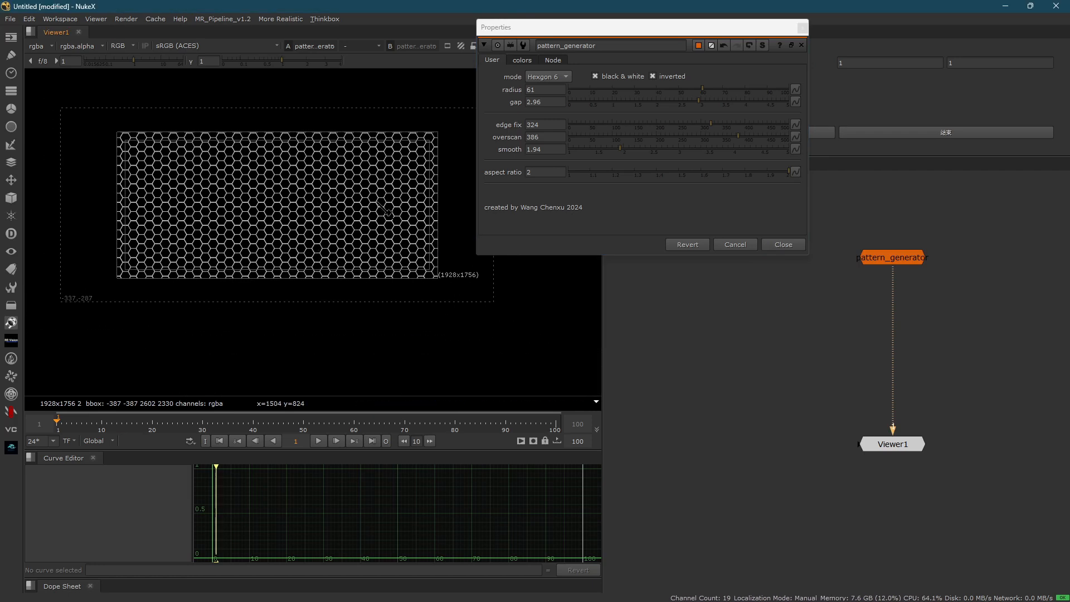
# - Restore radius 38.5, gap 1.12, edge fix 90, overscan 0, smooth 1.3 and aspect ratio 1, and move the properties window off the node graph
pyautogui.rightClick(335, 184)
pyautogui.click(334, 184)
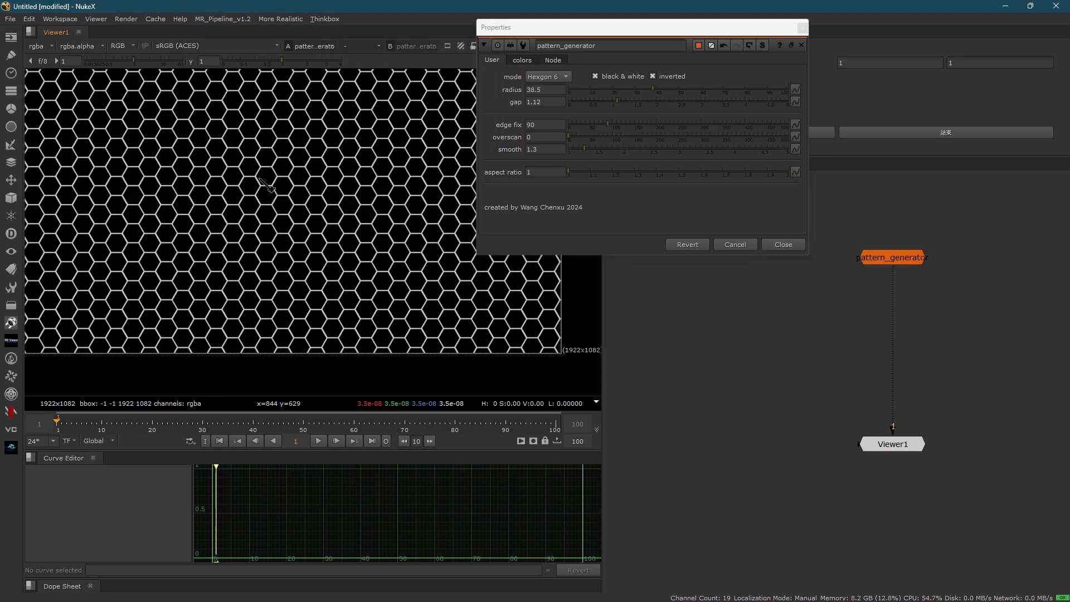
pyautogui.scroll(-2, 295, 200)
pyautogui.scroll(4, 334, 228)
pyautogui.moveTo(635, 35); pyautogui.dragTo(638, 238)
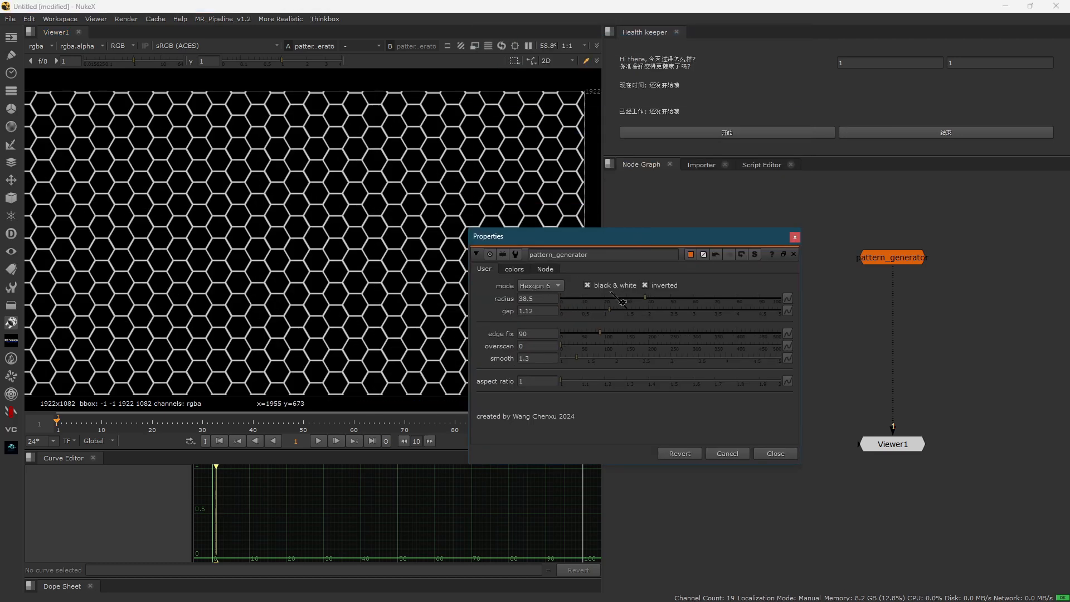
# - Review the available pattern modes and examine the hexagon outlines up close
pyautogui.click(555, 286)
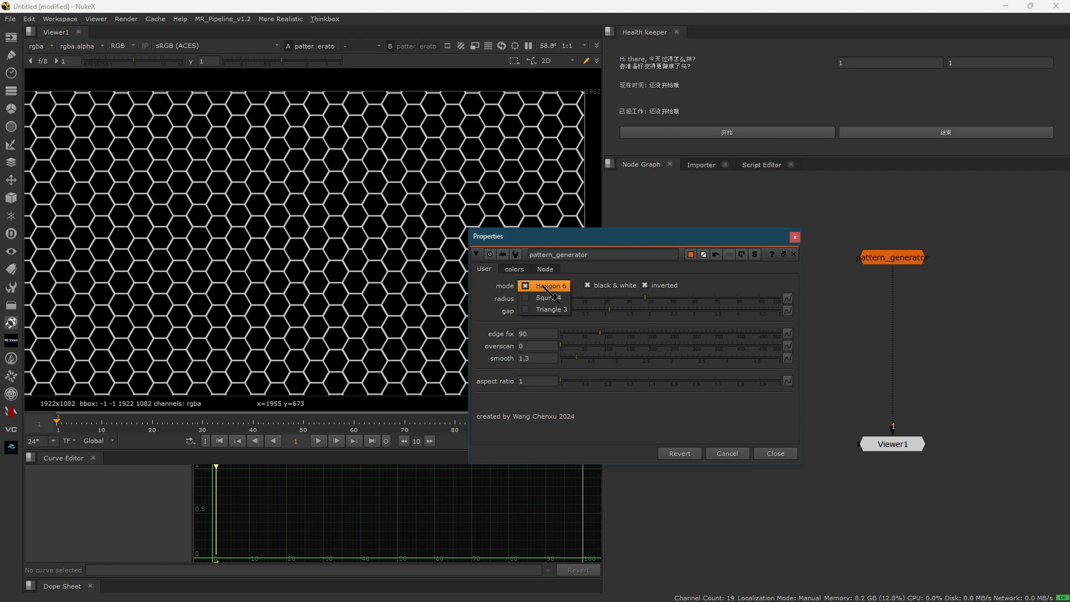
pyautogui.click(589, 289)
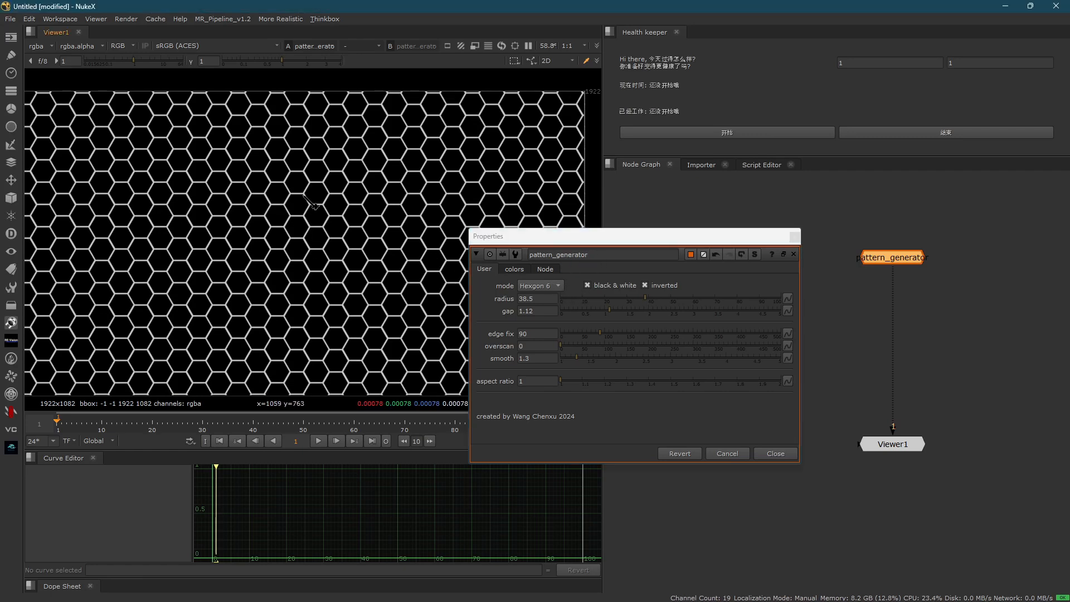
pyautogui.scroll(5, 328, 263)
pyautogui.scroll(2, 305, 227)
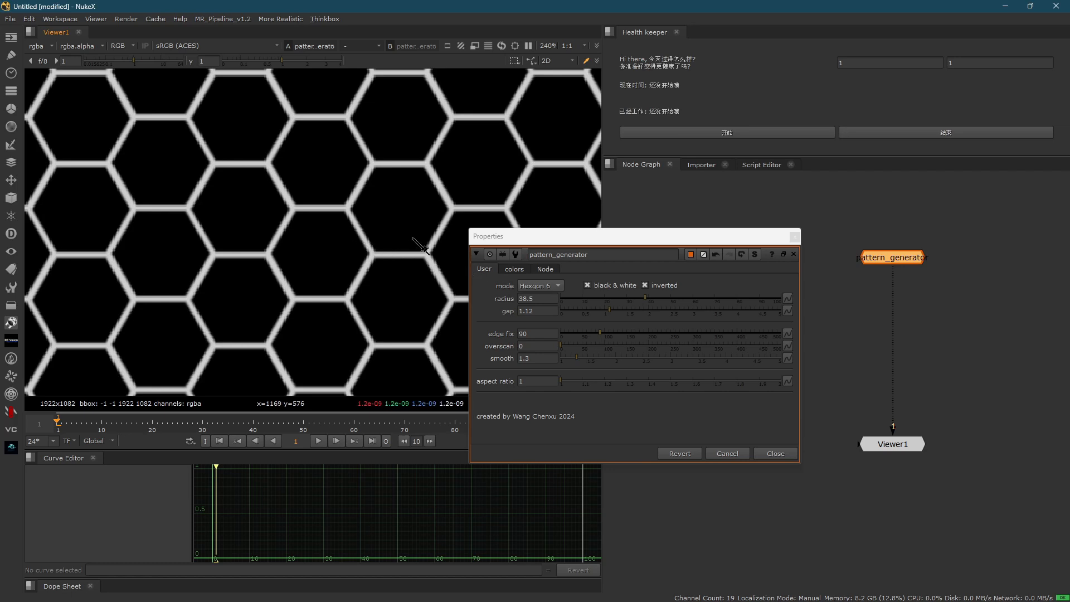
# - Switch the pattern mode to Squre 4 and check the grid across the whole frame and up close
pyautogui.click(558, 286)
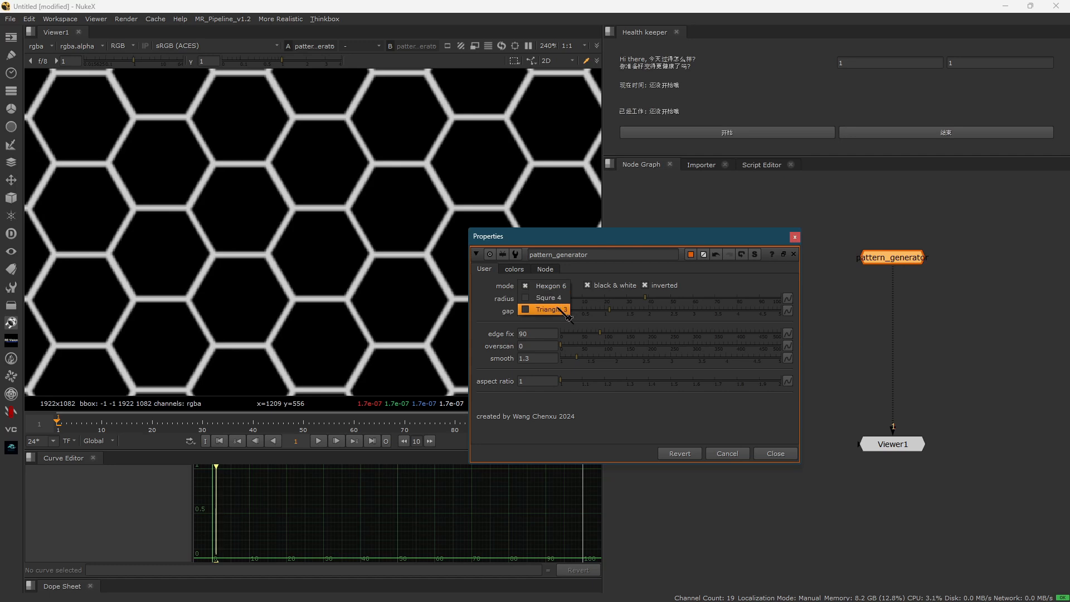
pyautogui.click(544, 297)
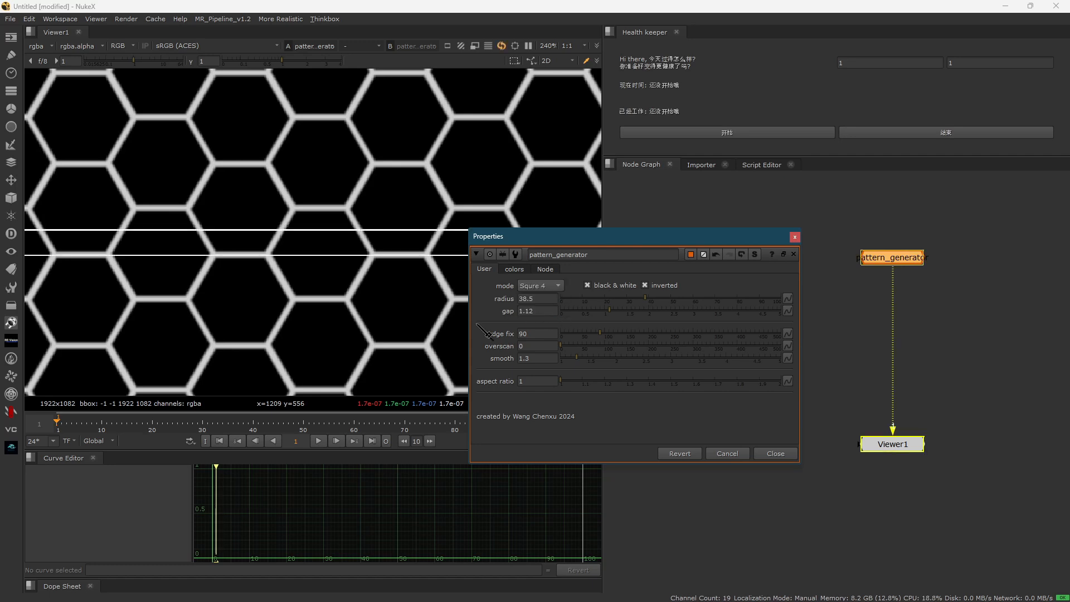
pyautogui.press('f')
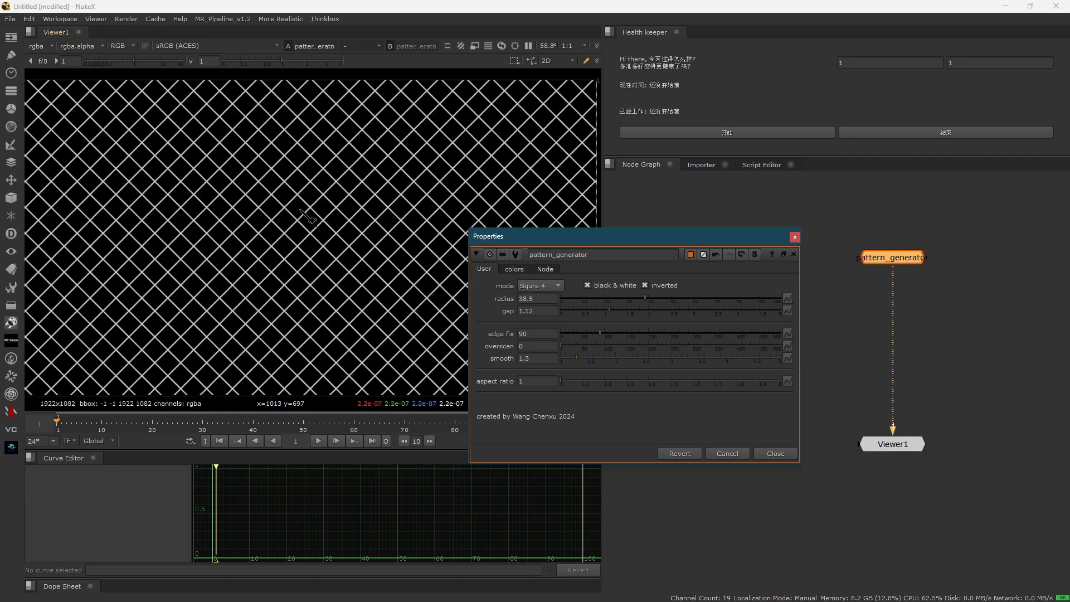
pyautogui.scroll(5, 313, 223)
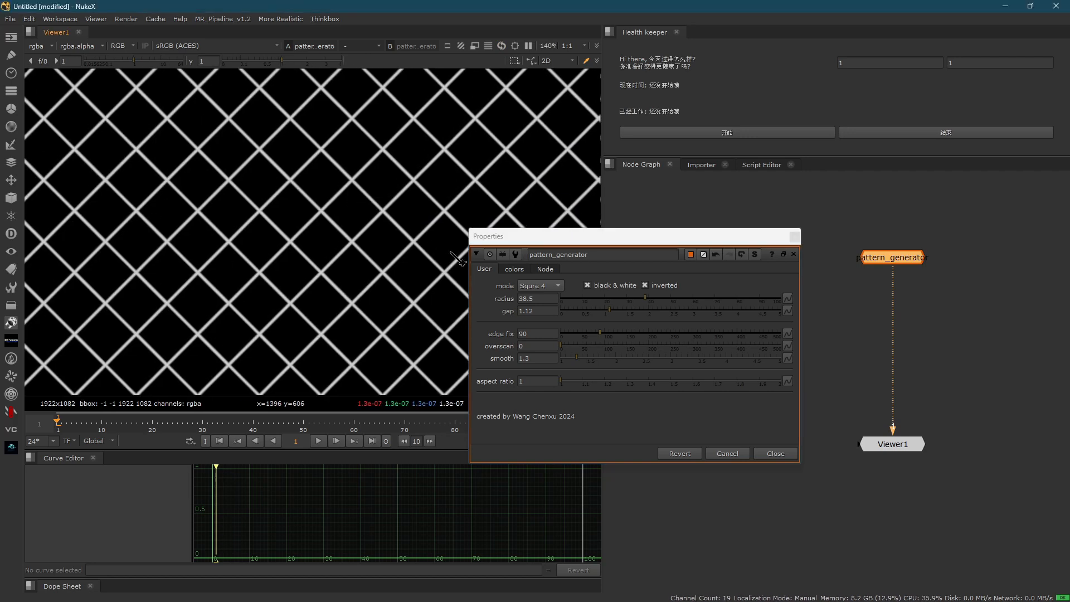
# - Set the radius to 37.5 and the gap to 1.3, and check the square grid across the frame
pyautogui.click(554, 286)
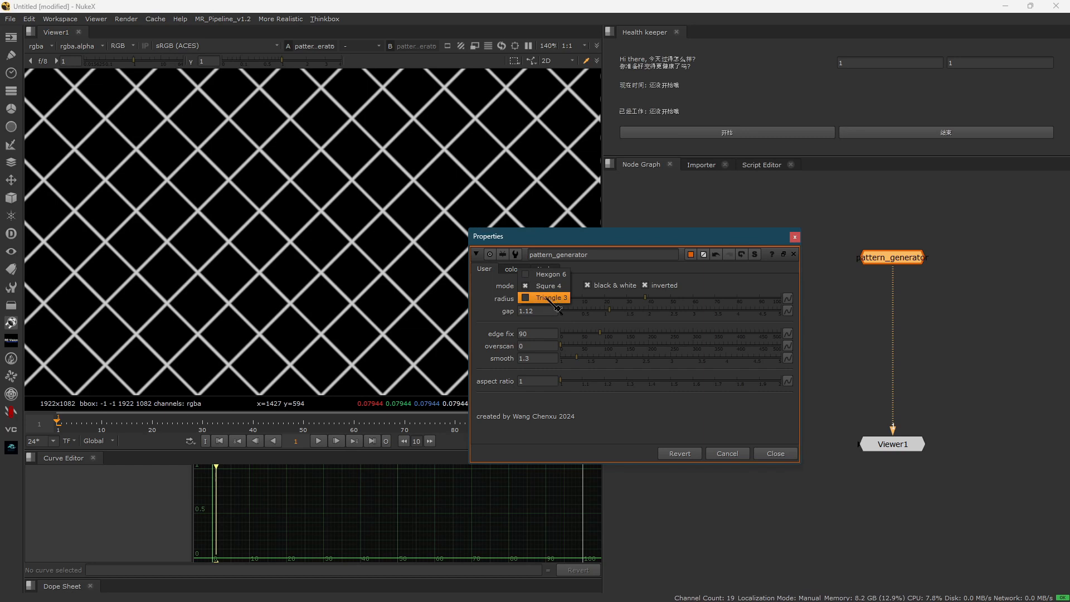
pyautogui.click(331, 256)
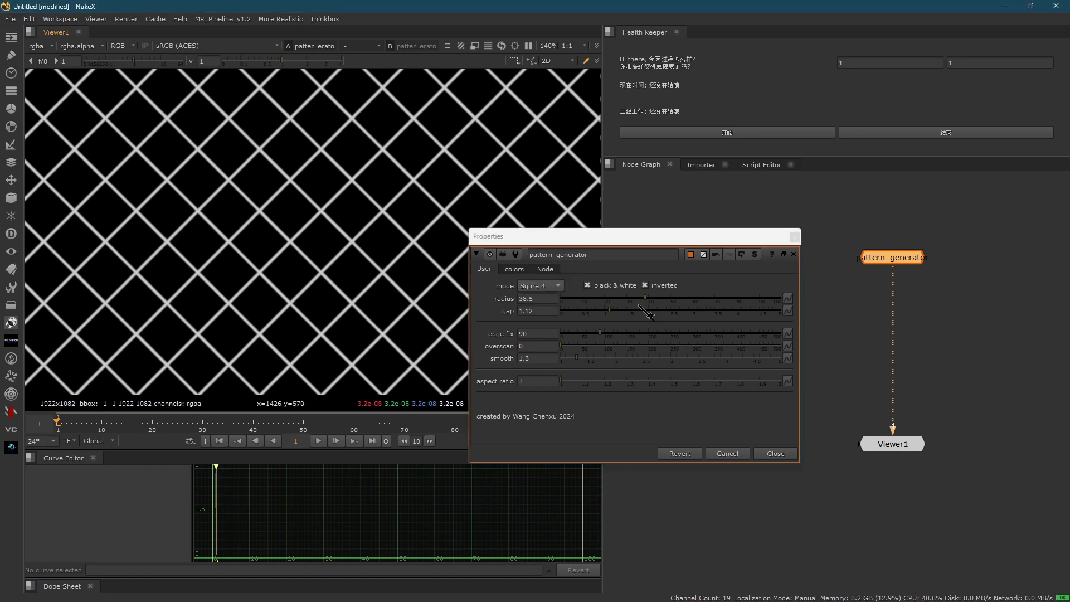
pyautogui.moveTo(646, 300); pyautogui.dragTo(616, 312)
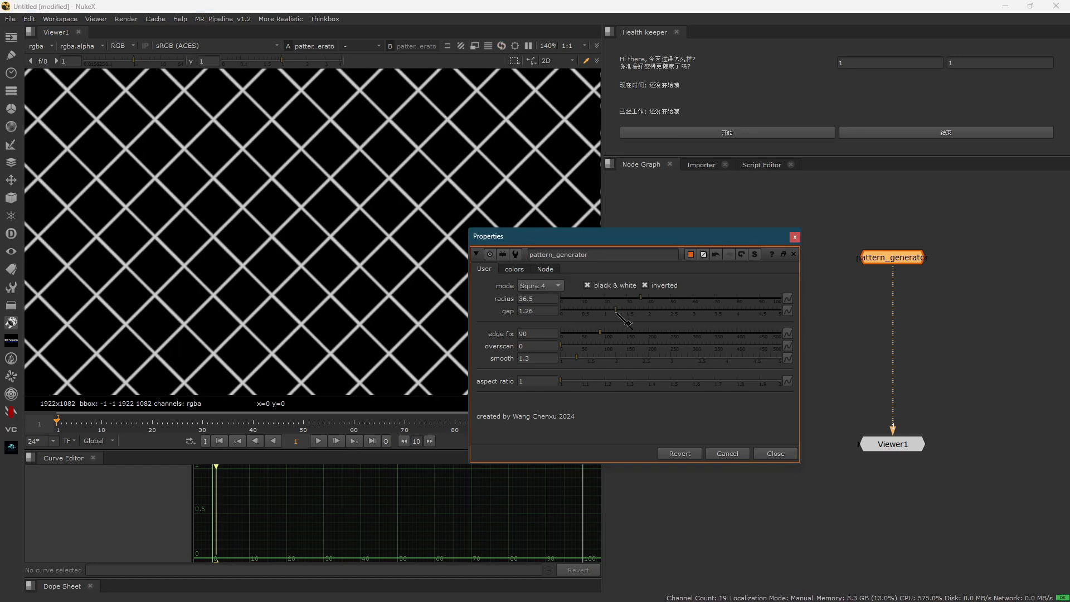
pyautogui.click(643, 299)
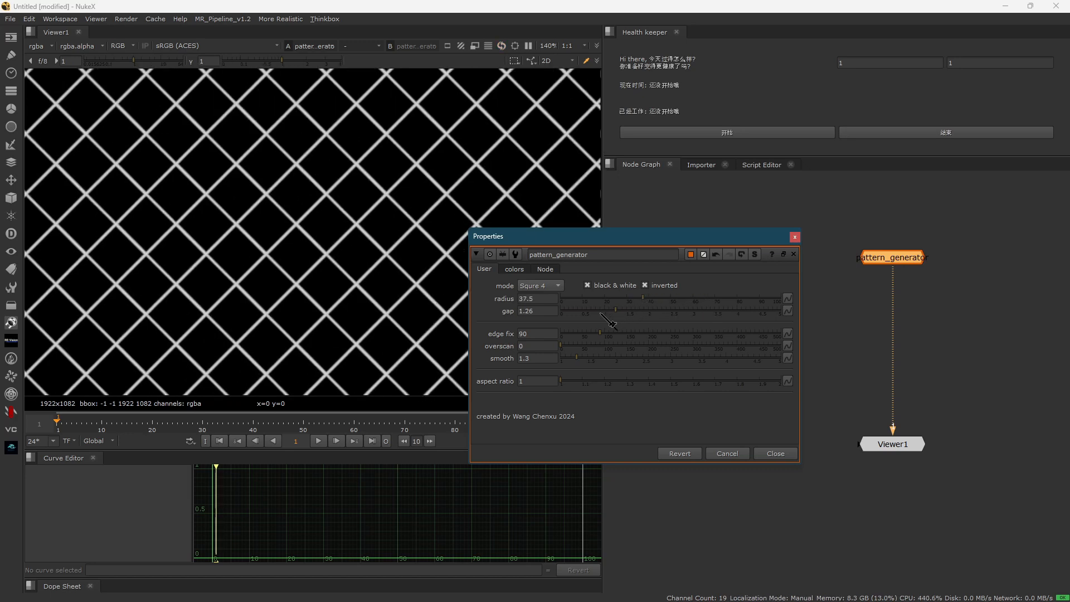
pyautogui.moveTo(601, 313)
pyautogui.mouseDown()
pyautogui.moveTo(702, 315)
pyautogui.moveTo(591, 316)
pyautogui.moveTo(679, 309)
pyautogui.moveTo(609, 310)
pyautogui.moveTo(617, 311)
pyautogui.mouseUp()
pyautogui.scroll(-5, 199, 197)
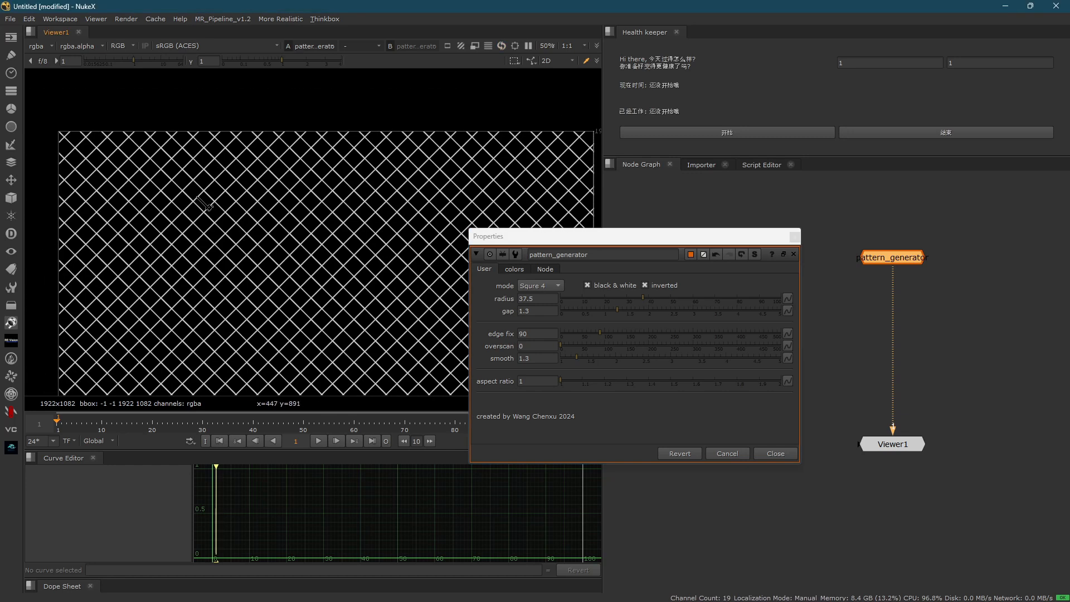
pyautogui.scroll(1, 204, 205)
# - Switch the pattern mode to Triangle 3 and look at the triangle grid up close
pyautogui.click(543, 286)
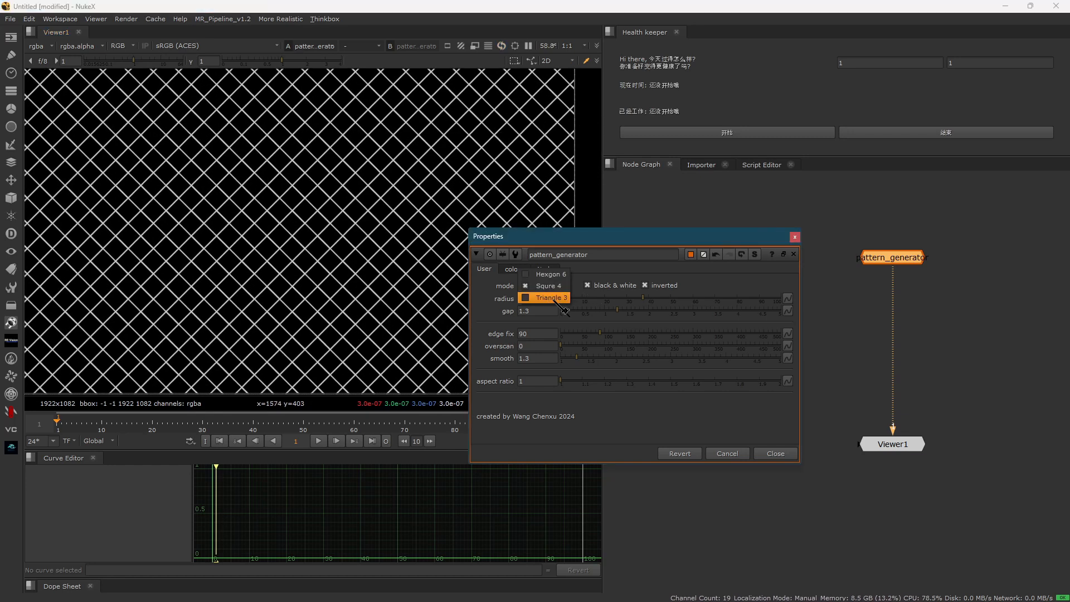
pyautogui.click(553, 300)
pyautogui.scroll(5, 315, 273)
# - Change the pattern mode to Hexgon 6 and examine the outline of a single hexagon up close
pyautogui.click(532, 283)
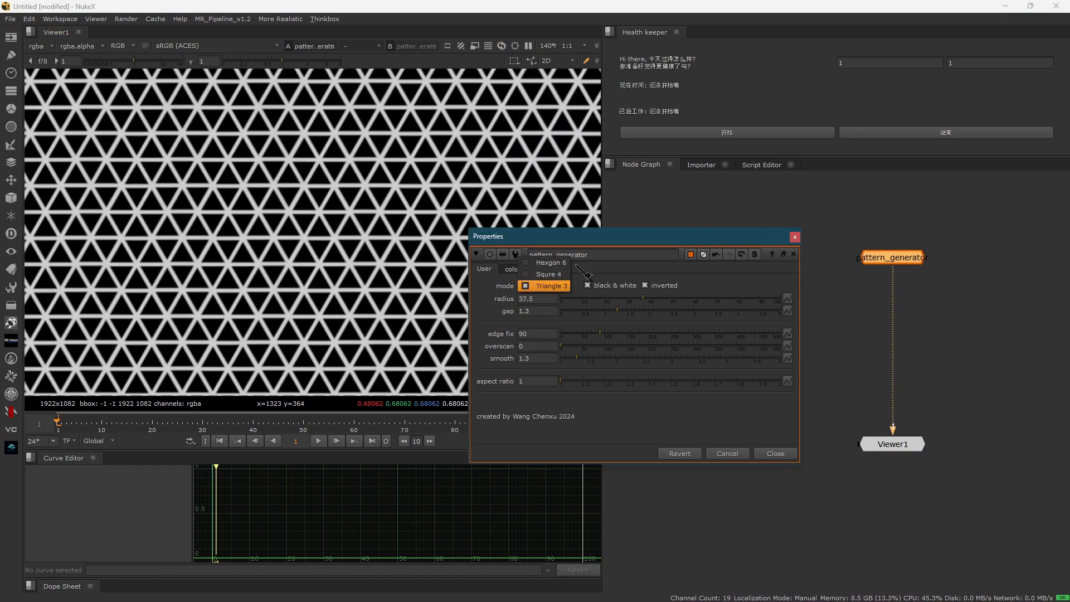
pyautogui.click(547, 263)
pyautogui.scroll(3, 411, 269)
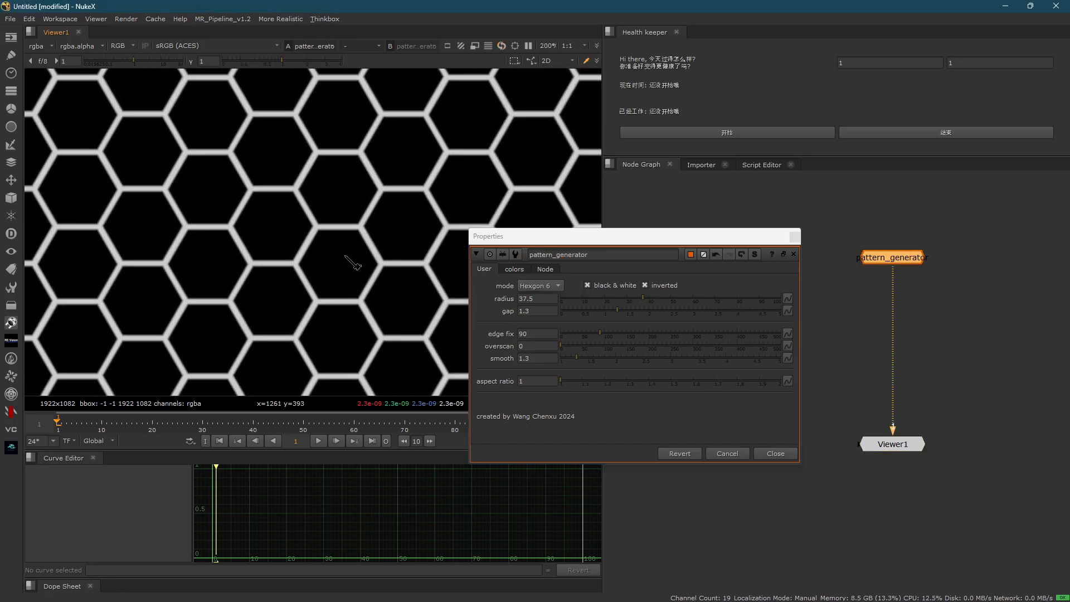
pyautogui.keyDown('ctrl'); pyautogui.keyDown('shift'); pyautogui.moveTo(301, 226); pyautogui.dragTo(377, 297); pyautogui.keyUp('shift'); pyautogui.keyUp('ctrl')
pyautogui.keyDown('ctrl'); pyautogui.keyDown('shift'); pyautogui.moveTo(268, 214); pyautogui.dragTo(385, 318); pyautogui.keyUp('shift'); pyautogui.keyUp('ctrl')
pyautogui.click(532, 285)
pyautogui.click(250, 236)
pyautogui.scroll(4, 359, 256)
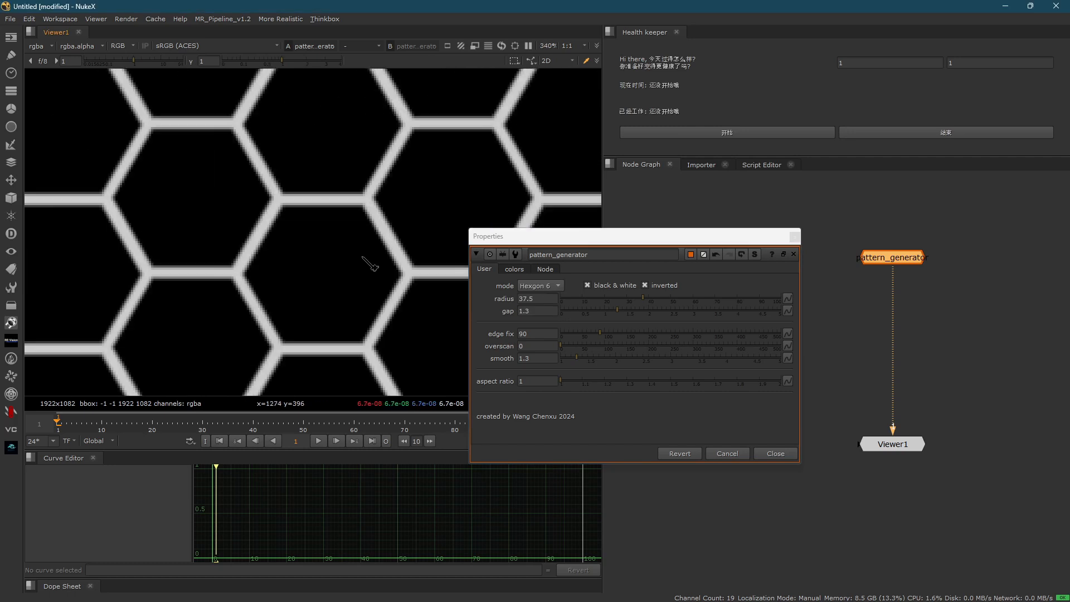
pyautogui.scroll(5, 367, 245)
# - Set the pattern mode back to Triangle 3 and compare the triangle lines up close and from farther out
pyautogui.click(556, 286)
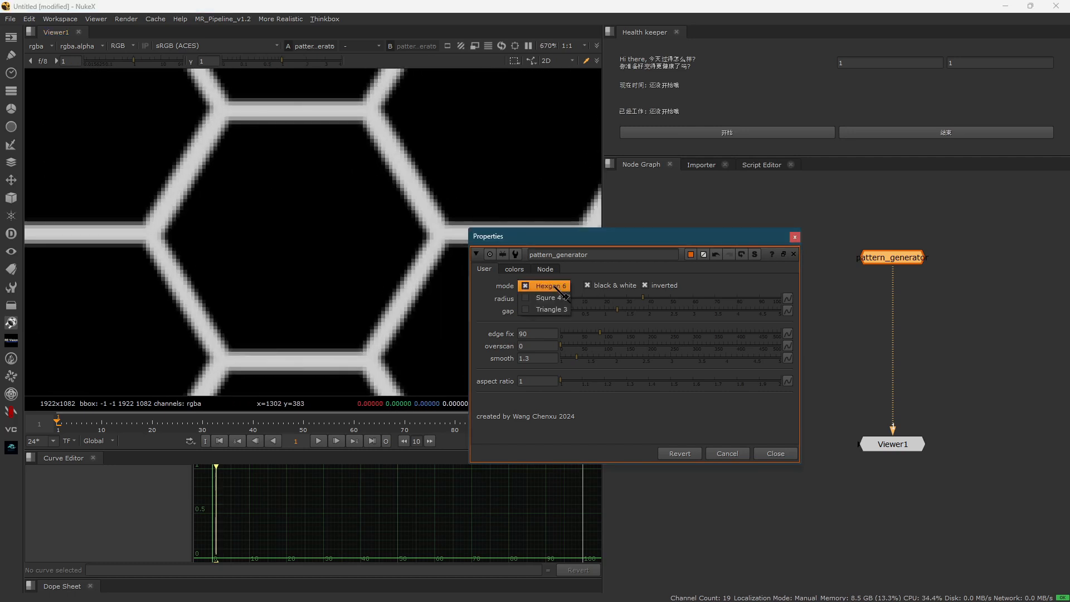
pyautogui.click(559, 309)
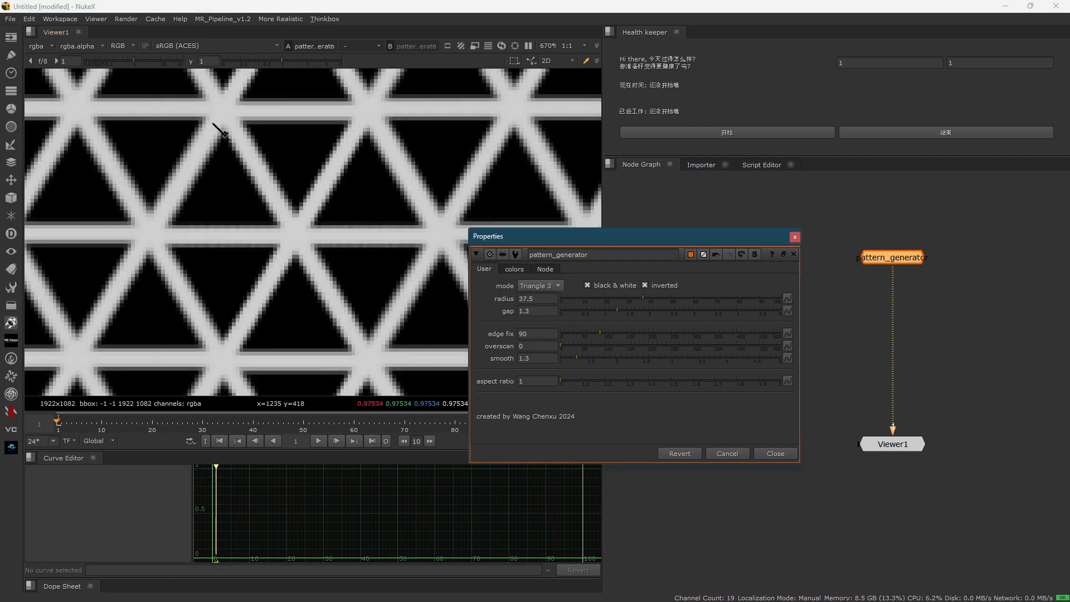
pyautogui.moveTo(212, 122); pyautogui.dragTo(388, 368)
pyautogui.scroll(-8, 263, 193)
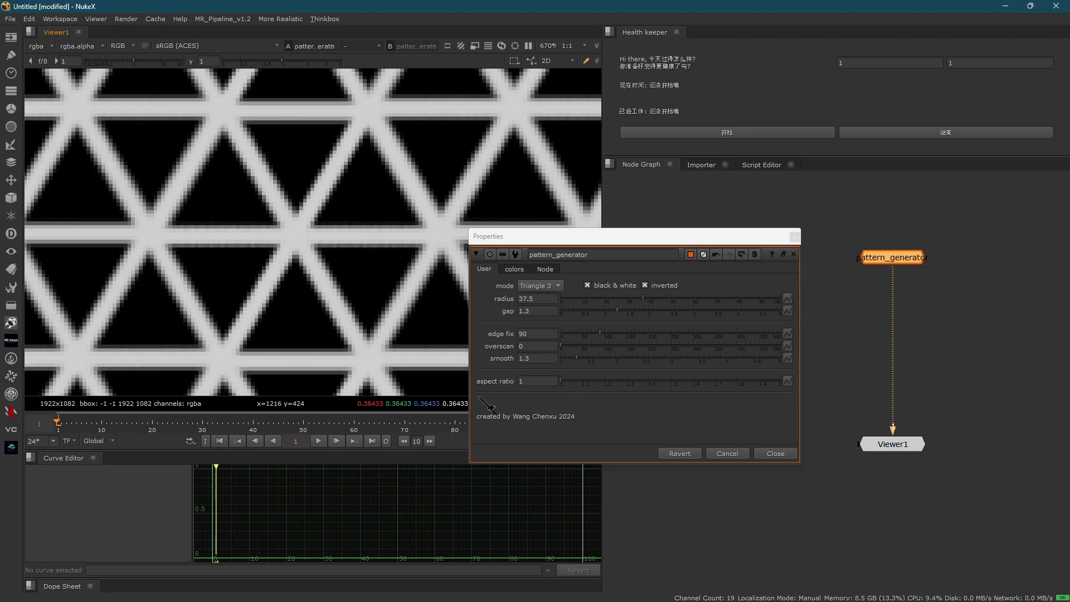
# - Set the gap to 0.36 and the radius to 68, and switch the pattern mode to Squre 4
pyautogui.moveTo(616, 310); pyautogui.dragTo(577, 310)
pyautogui.moveTo(645, 298); pyautogui.dragTo(710, 299)
pyautogui.click(555, 286)
pyautogui.click(549, 274)
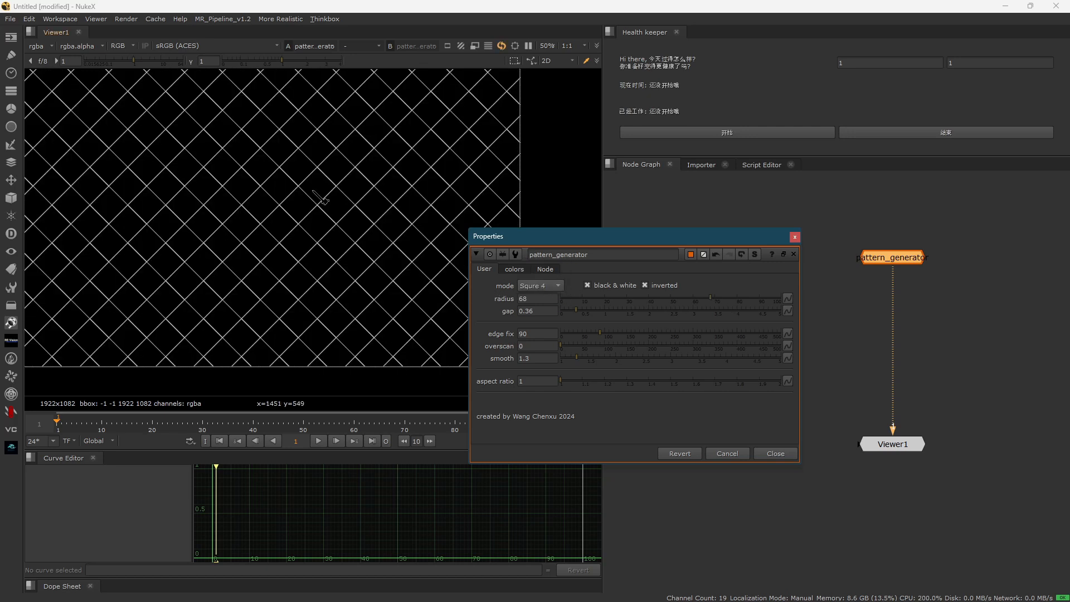
# - Switch the pattern mode to Triangle 3 and check the thin-lined grid up close and across the whole frame
pyautogui.click(537, 286)
pyautogui.click(543, 297)
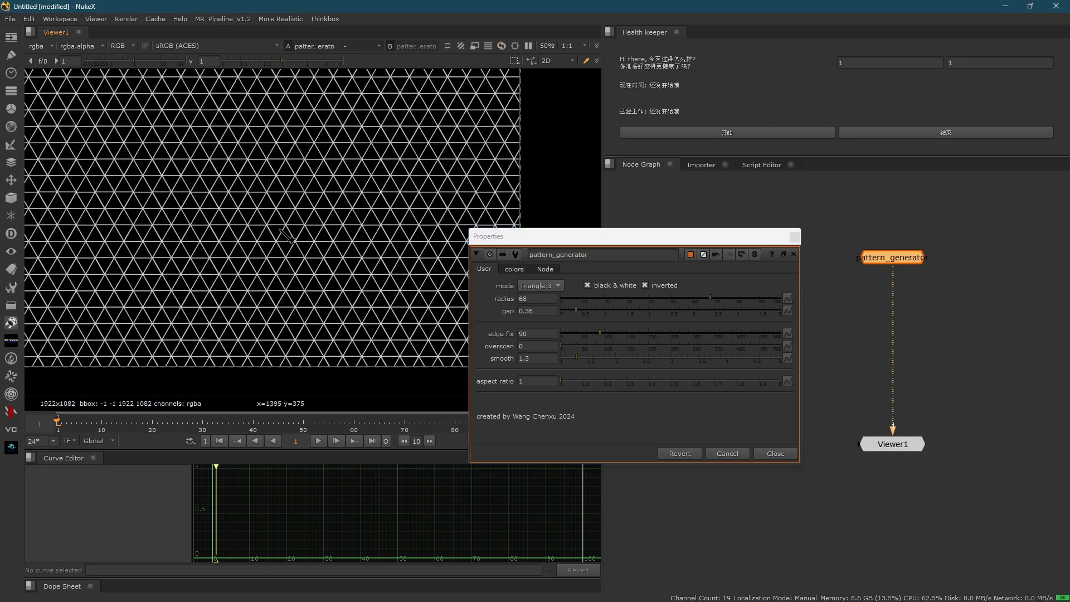
pyautogui.scroll(2, 249, 228)
pyautogui.scroll(-1, 249, 229)
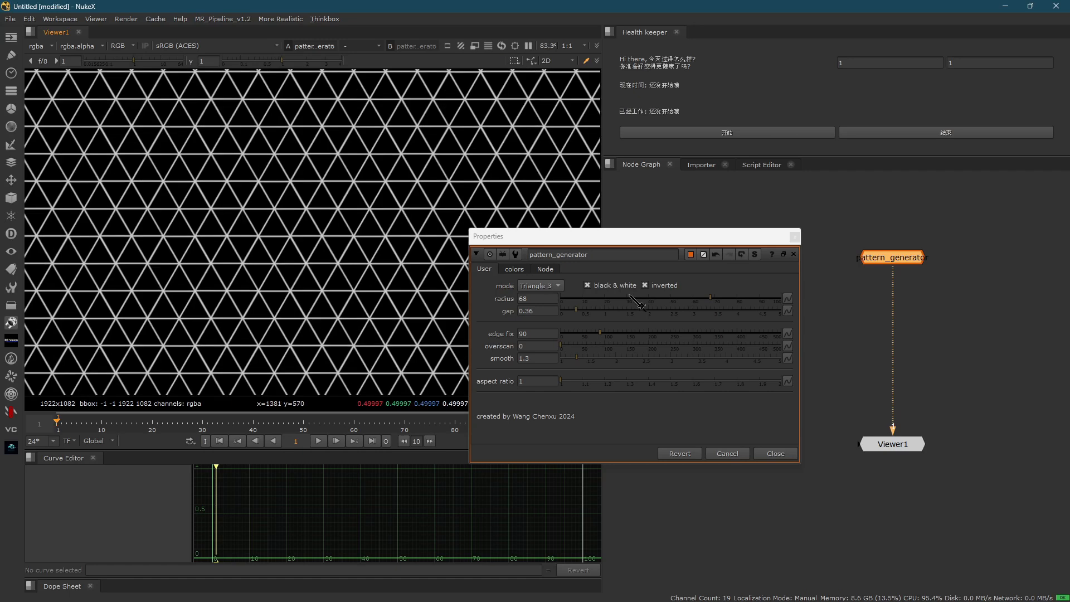
pyautogui.press('-')
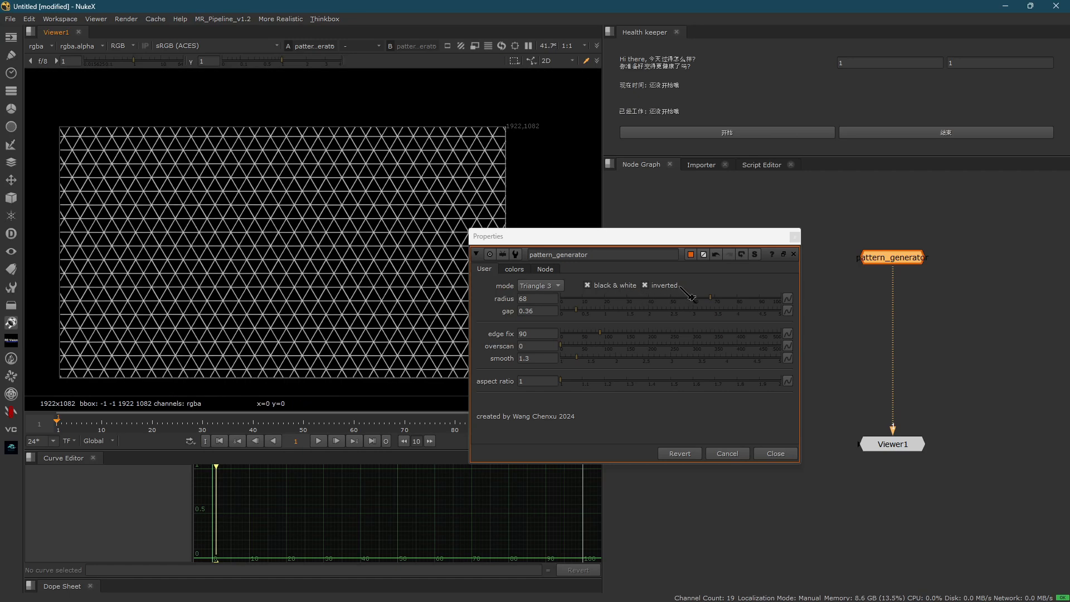
# - Turn off black & white for the pattern and move the properties window farther away from the viewer image
pyautogui.click(587, 285)
pyautogui.scroll(3, 284, 282)
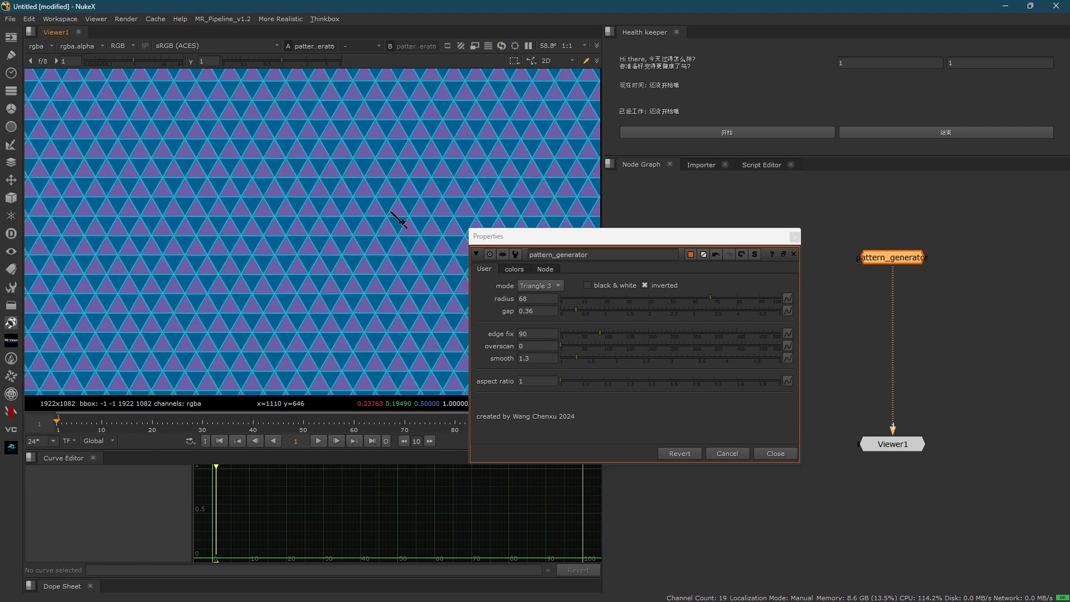
pyautogui.scroll(1, 449, 206)
pyautogui.moveTo(619, 237); pyautogui.dragTo(720, 224)
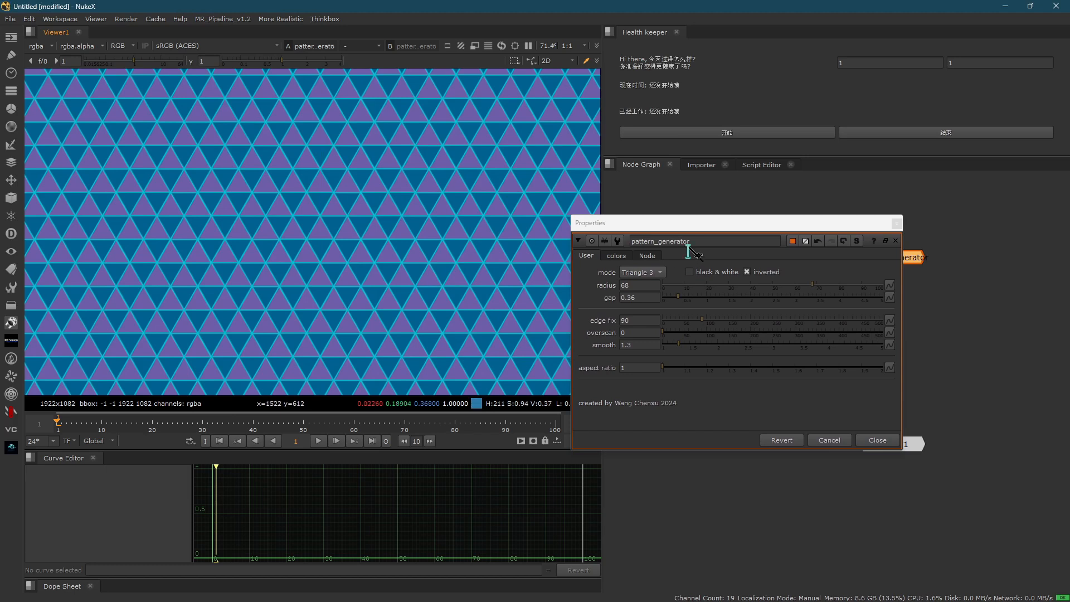
# - Disable the enable line option in the color settings and check the two-colored triangles at different magnifications
pyautogui.click(629, 256)
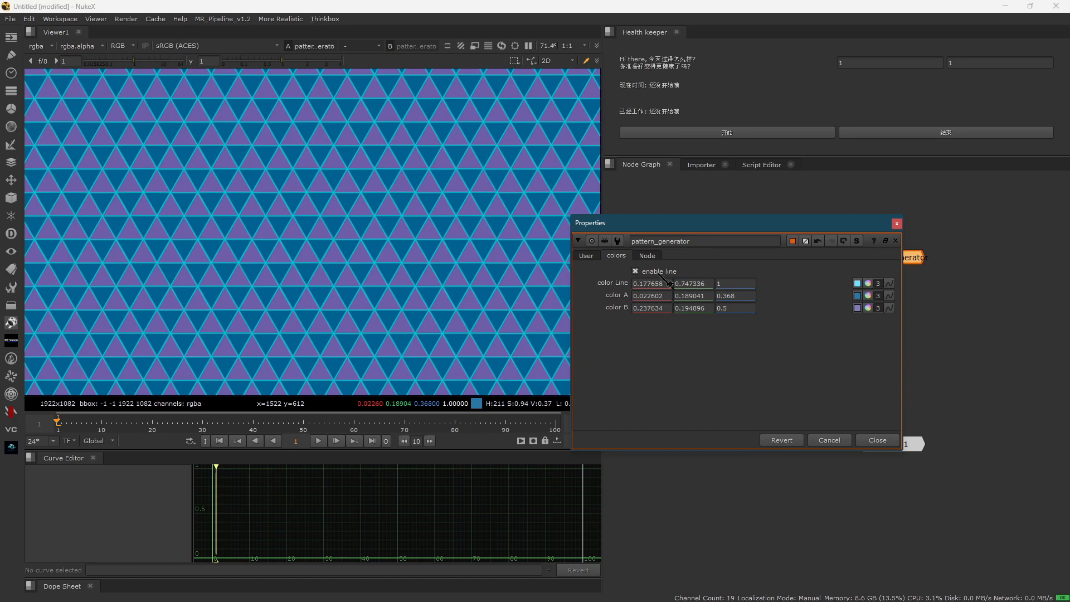
pyautogui.click(660, 271)
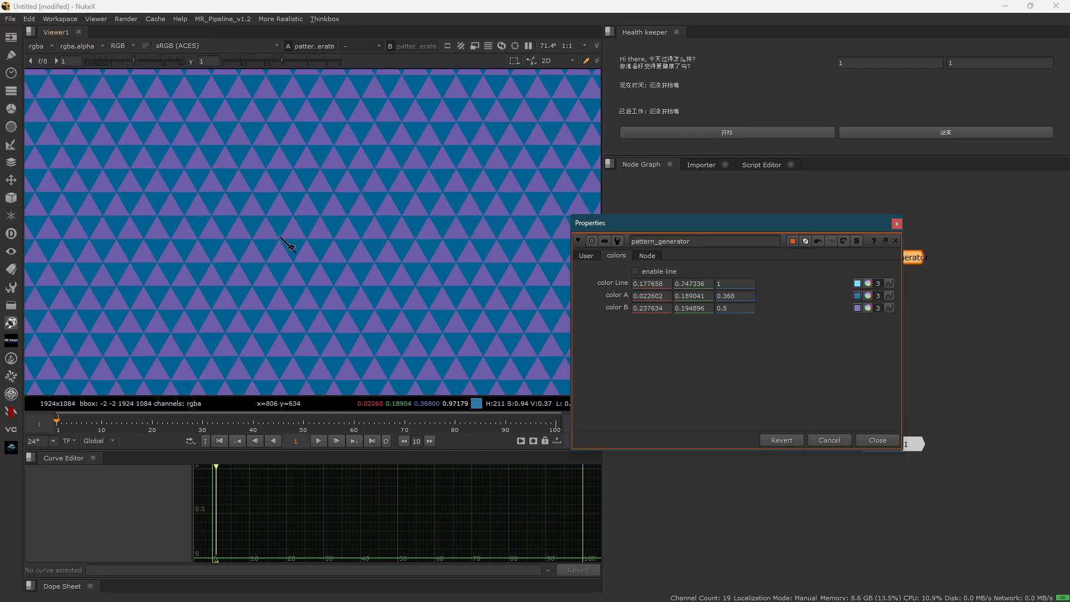
pyautogui.scroll(3, 393, 268)
pyautogui.scroll(-5, 412, 234)
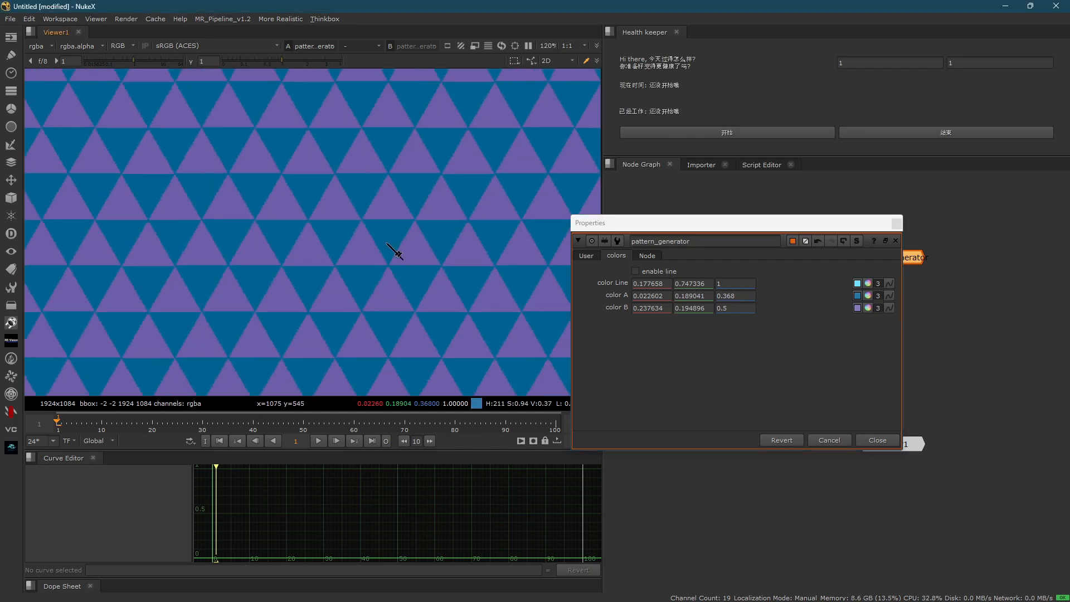
pyautogui.scroll(2, 362, 273)
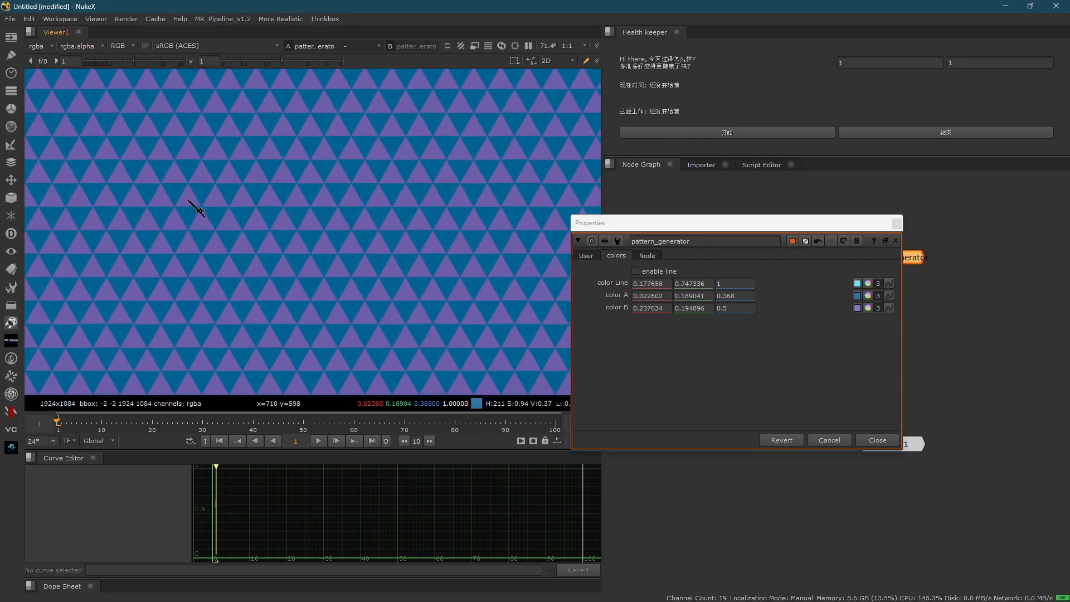
pyautogui.moveTo(341, 197); pyautogui.dragTo(347, 222, button='middle')
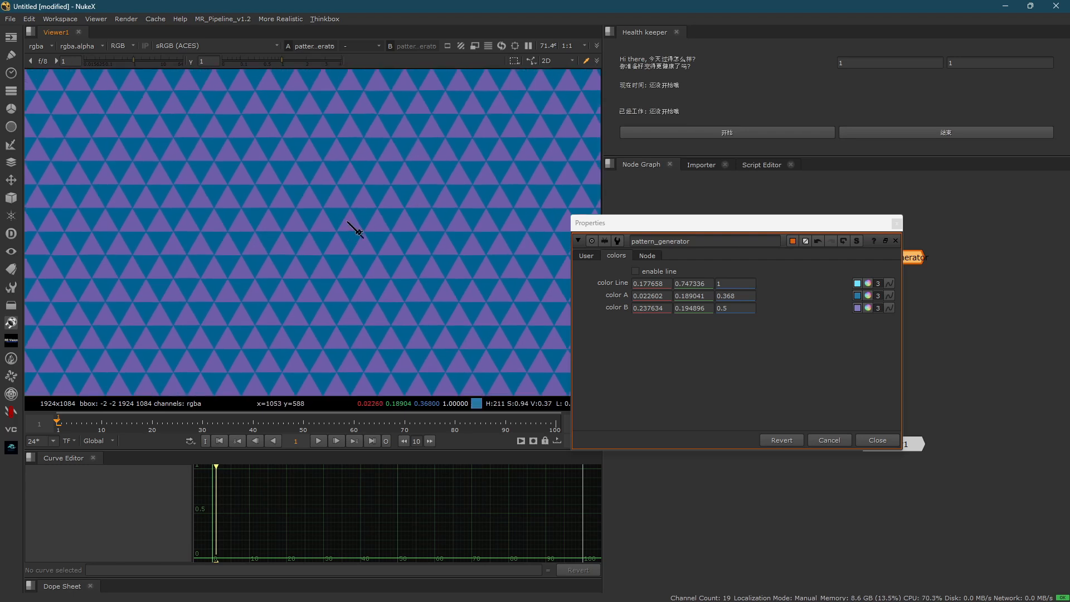
# - Switch the pattern mode to Squre 4 and view the two-colored squares across the frame
pyautogui.click(587, 256)
pyautogui.click(641, 271)
pyautogui.click(647, 272)
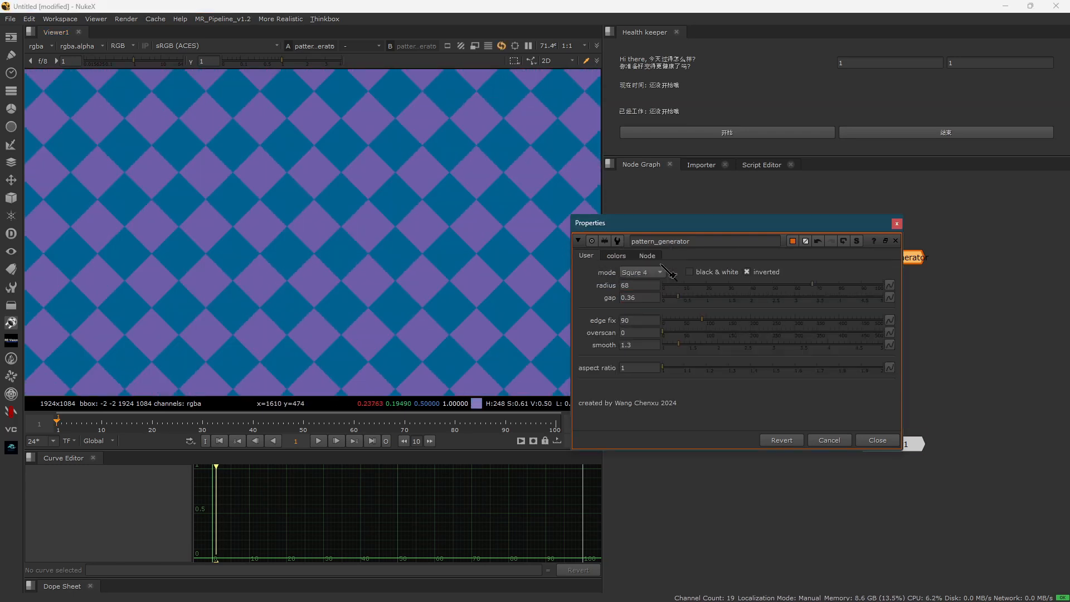
pyautogui.scroll(-2, 370, 258)
# - Switch the pattern mode to Hexgon 6 and view the two-colored hexagons across the whole frame
pyautogui.click(647, 272)
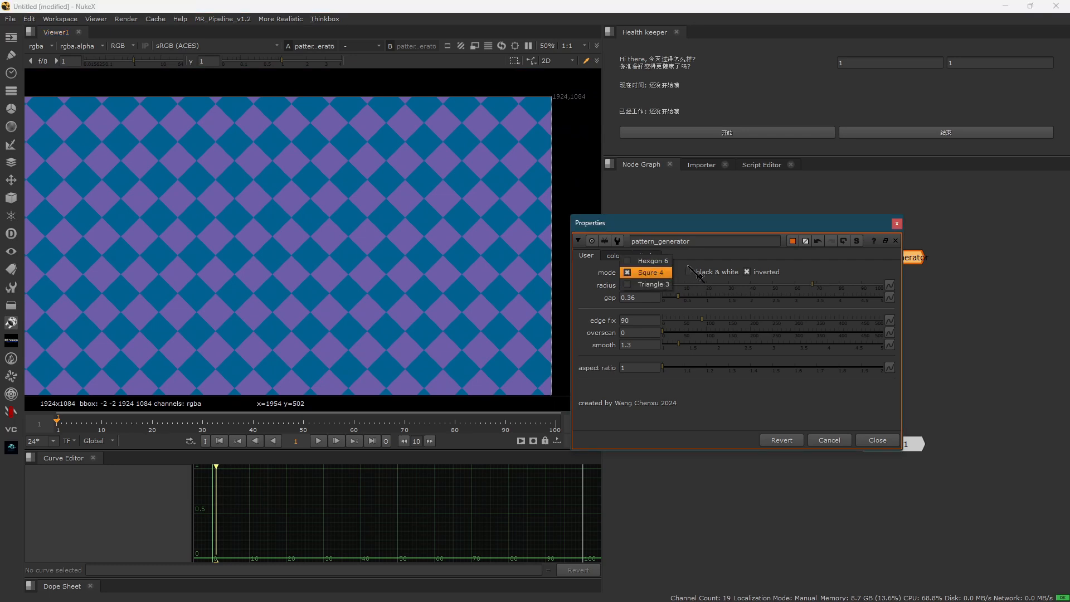
pyautogui.click(666, 262)
pyautogui.scroll(-2, 360, 246)
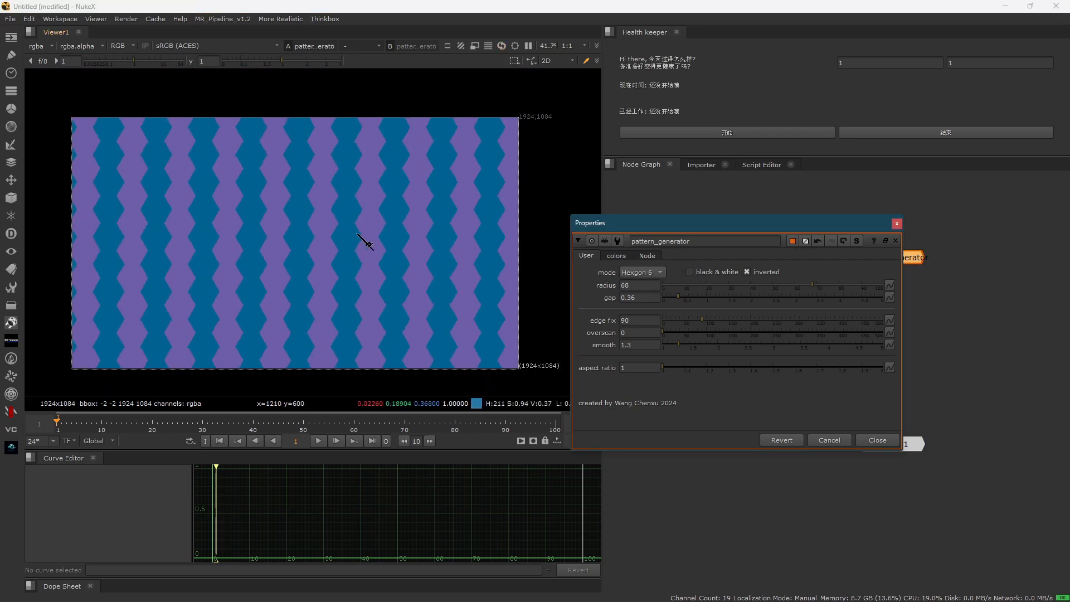
pyautogui.scroll(1, 399, 222)
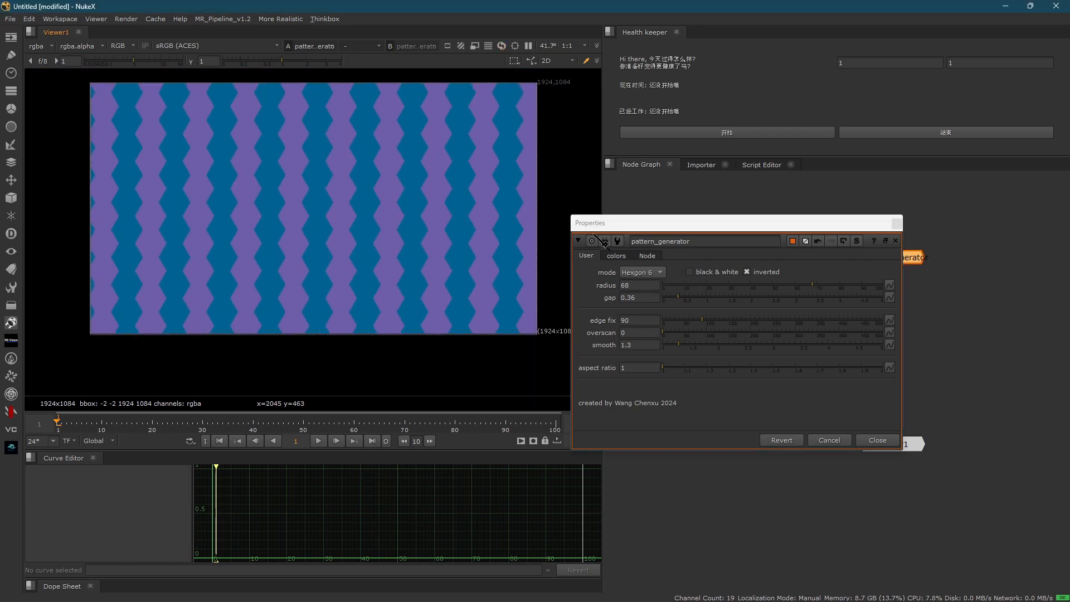
# - Review the color settings, and switch the pattern mode to Triangle 3 for a closer look at the colored triangles
pyautogui.click(617, 256)
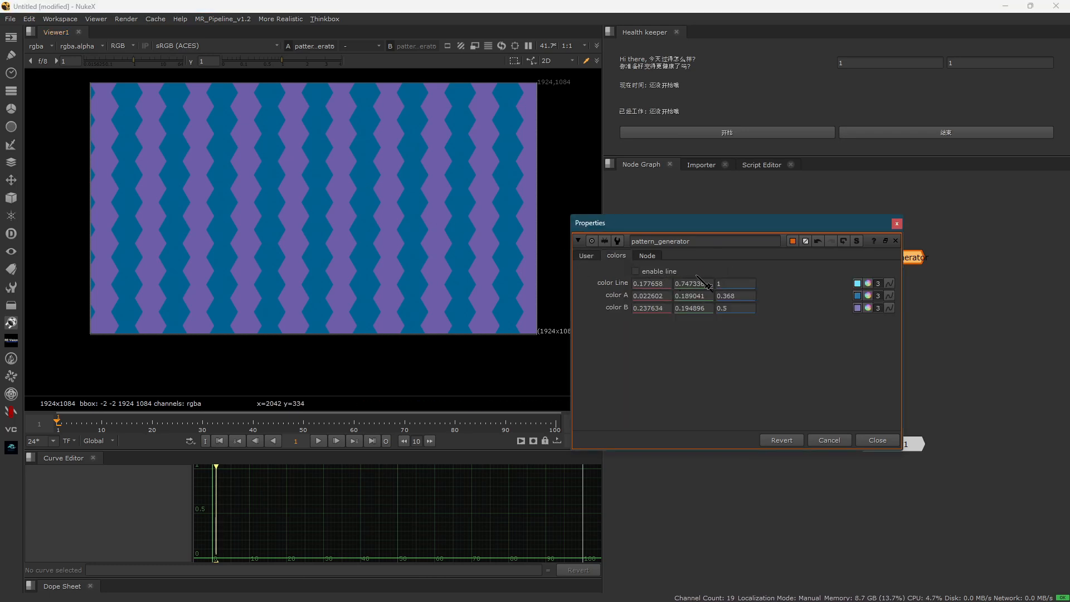
pyautogui.click(586, 256)
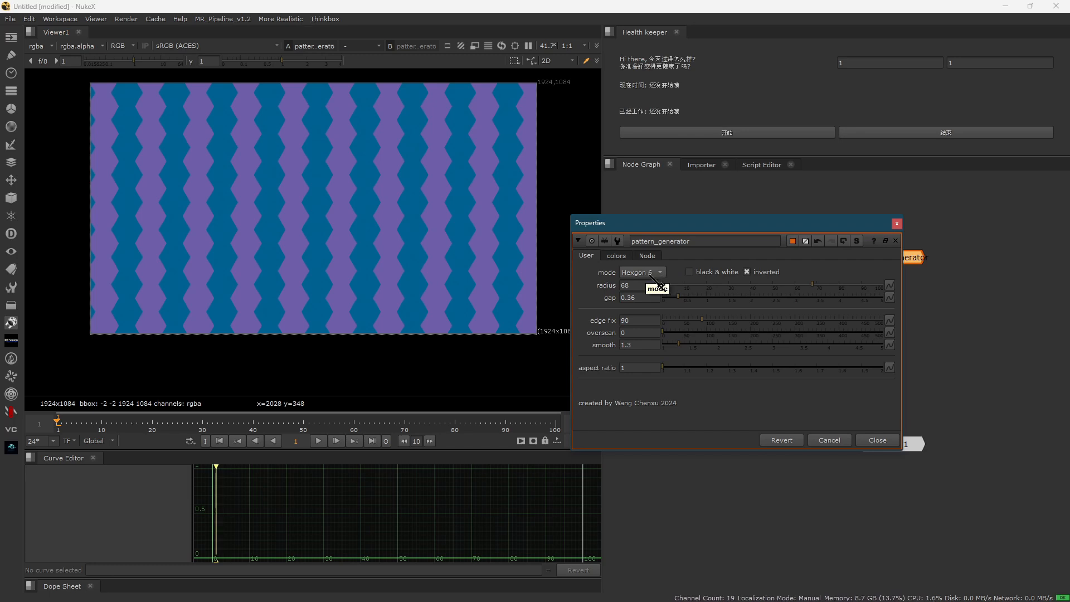
pyautogui.click(649, 272)
pyautogui.click(658, 310)
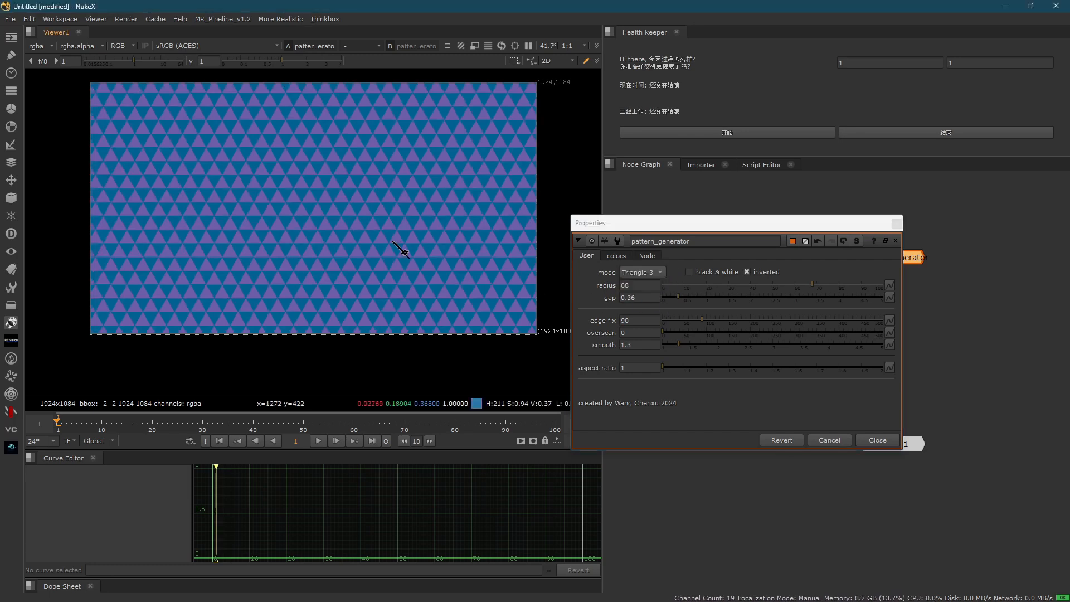
pyautogui.scroll(5, 400, 249)
# - Compare the Hexgon 6 mode with the Squre 4 mode using the two-color fill
pyautogui.click(660, 272)
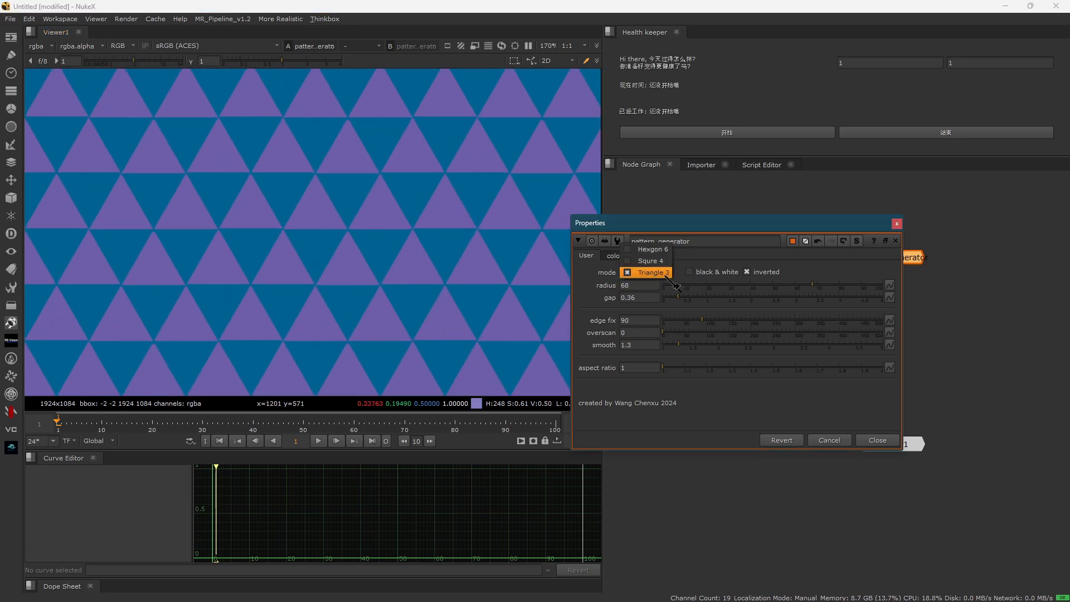
pyautogui.click(663, 252)
pyautogui.click(655, 274)
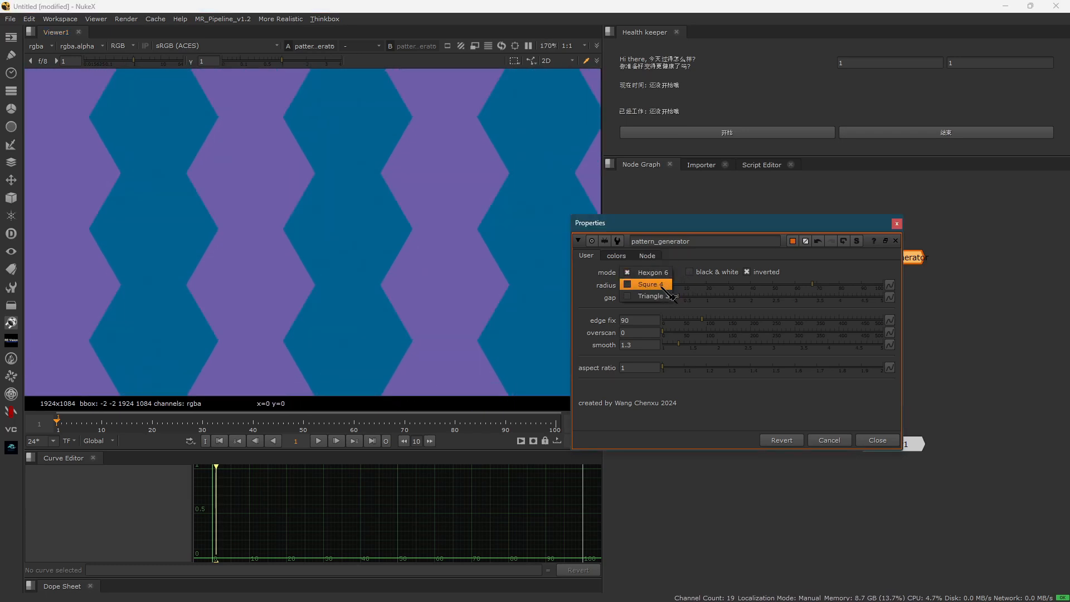
pyautogui.click(649, 285)
pyautogui.scroll(-6, 376, 215)
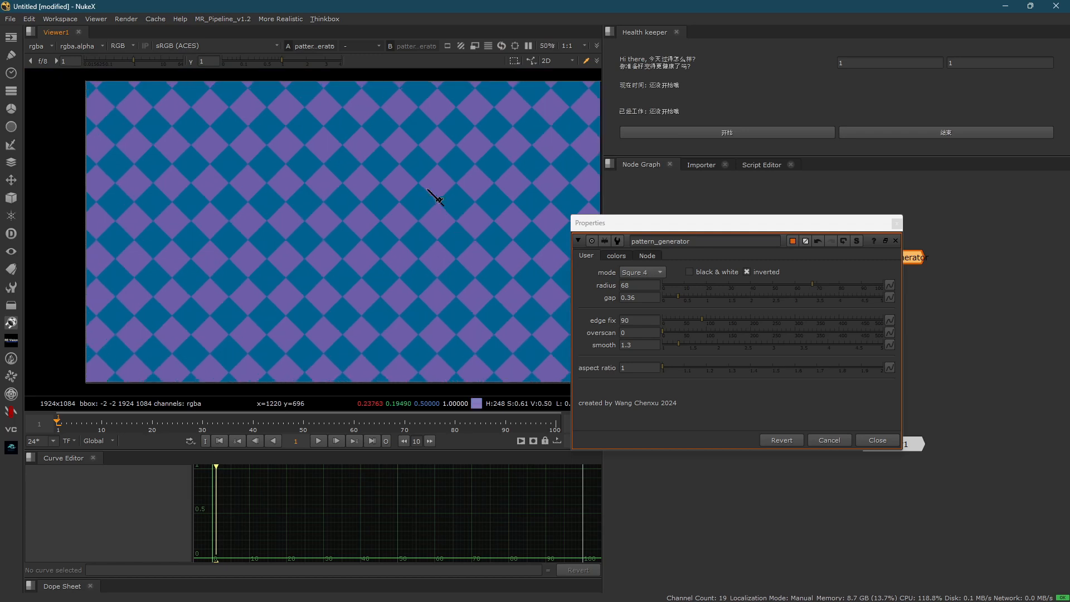
# - Switch the pattern mode to Triangle 3 and enable the colored lines between the triangles
pyautogui.scroll(6, 413, 245)
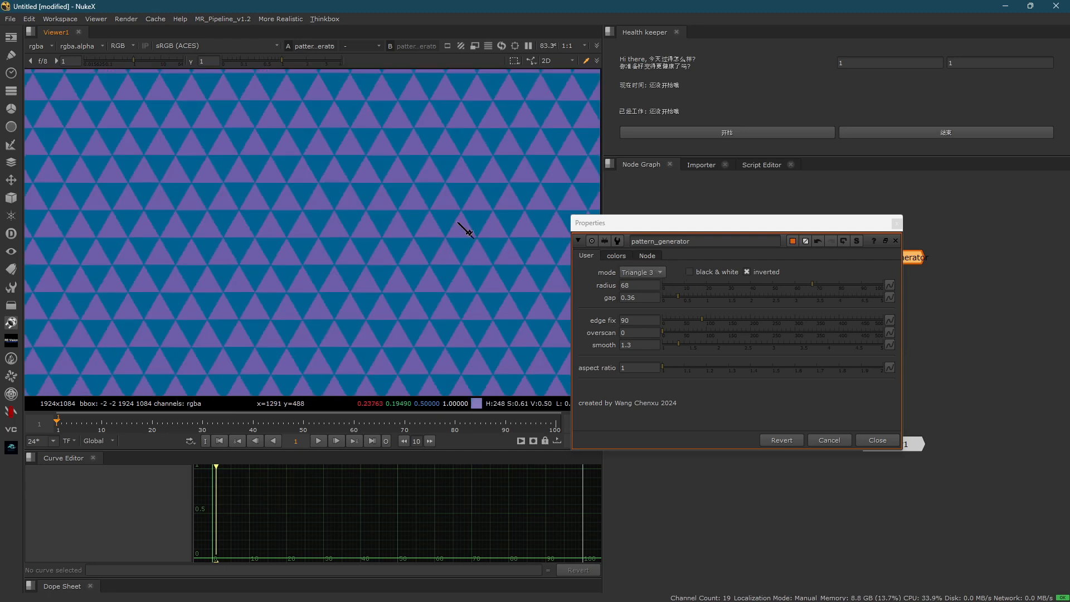
pyautogui.click(616, 255)
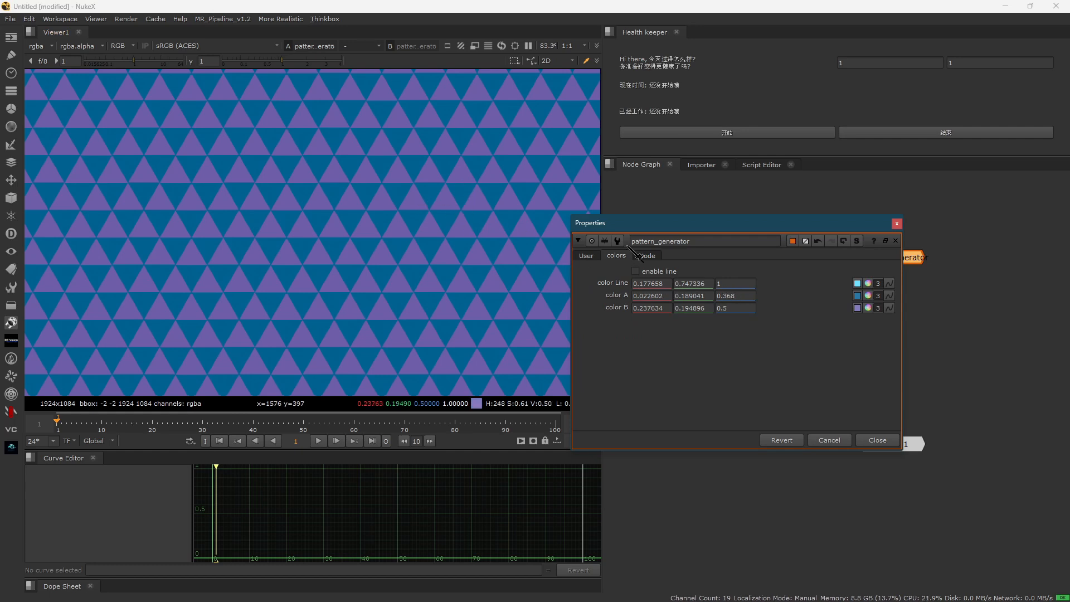
pyautogui.click(634, 271)
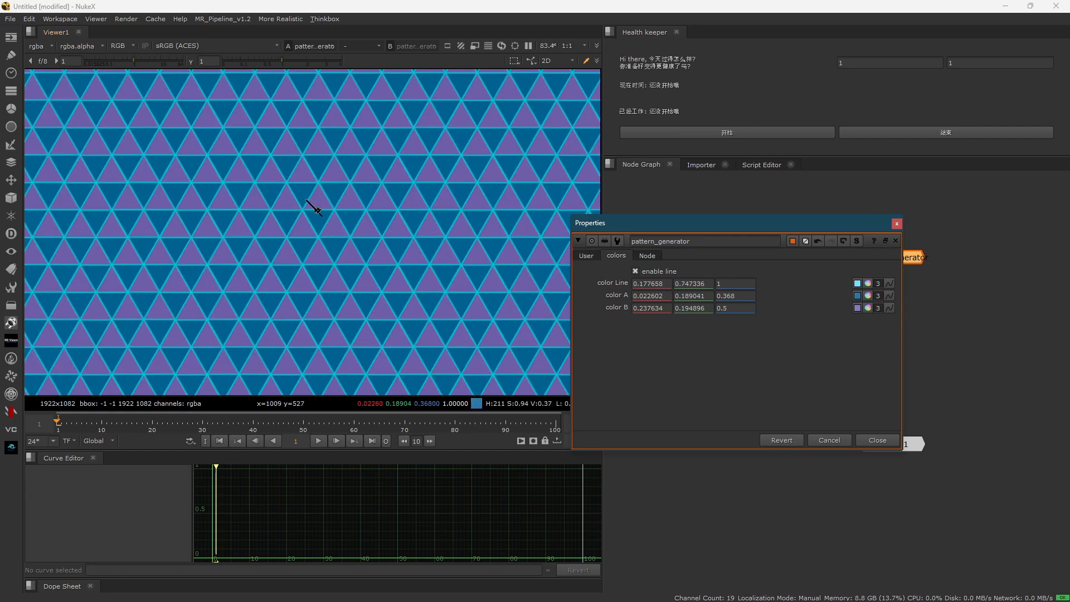
pyautogui.scroll(8, 333, 244)
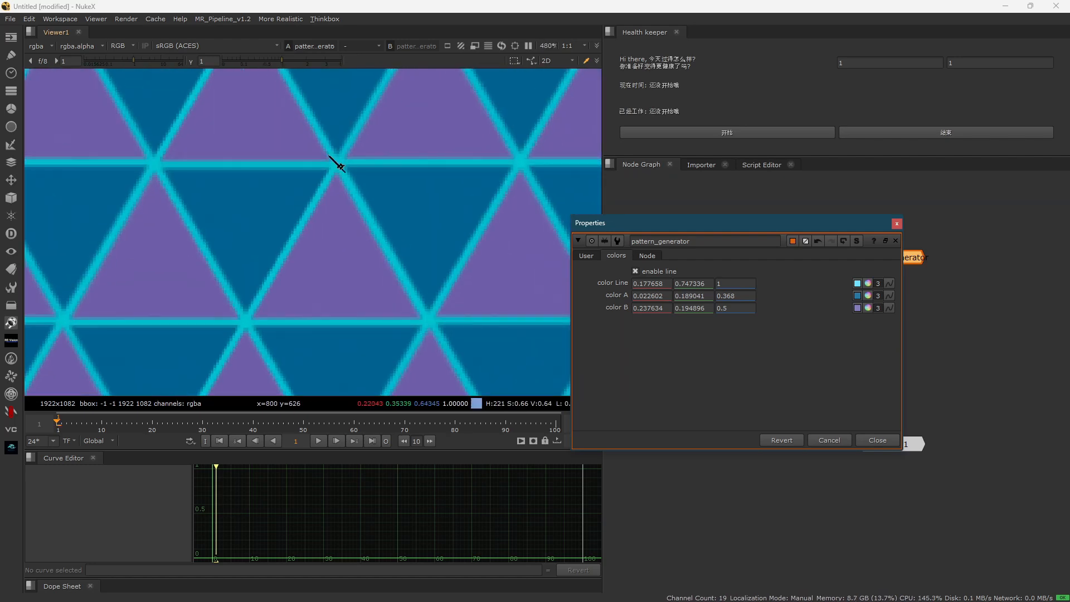
# - Change the line color to yellow, about 0.902, 1, 0.179
pyautogui.click(867, 281)
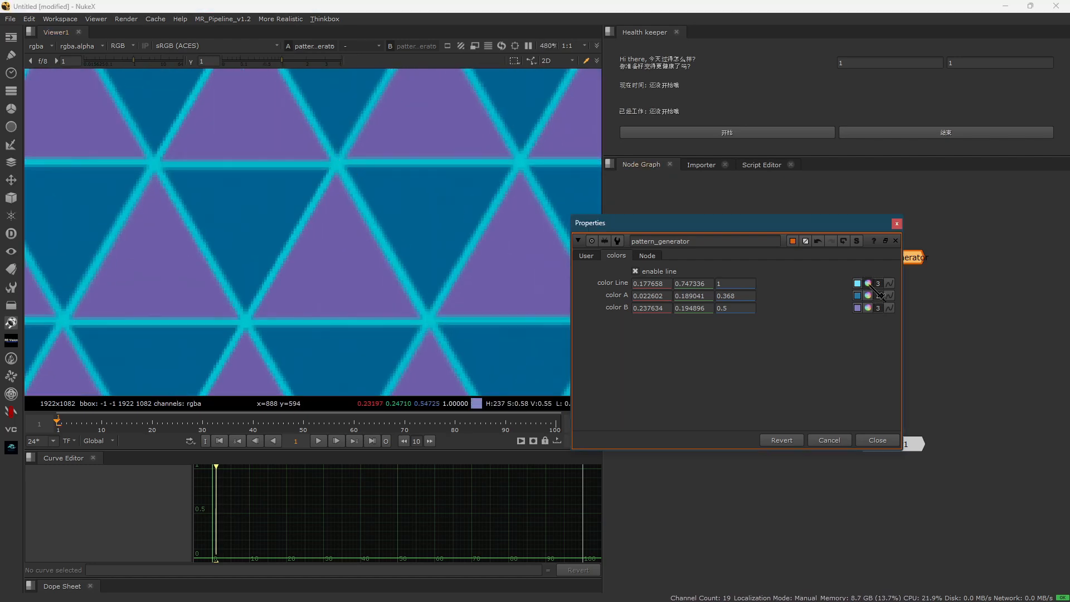
pyautogui.moveTo(795, 313); pyautogui.dragTo(833, 290)
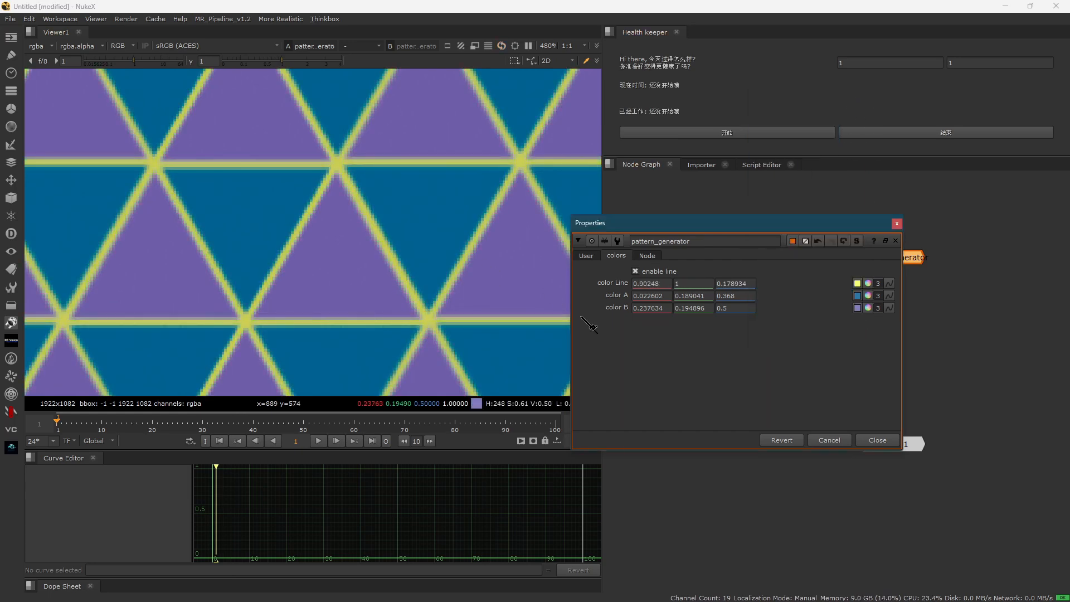
pyautogui.click(344, 278)
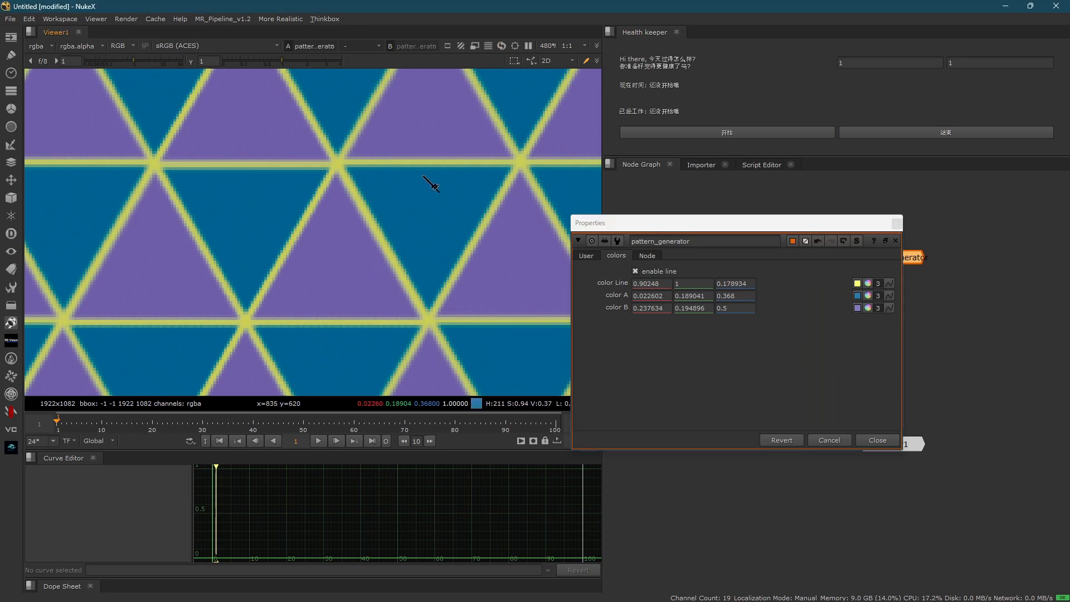
# - Change color B to an orange-brown of about 0.5, 0.288, 0.143 and view the pattern across the frame
pyautogui.click(879, 307)
pyautogui.moveTo(810, 326); pyautogui.dragTo(835, 306)
pyautogui.scroll(-5, 295, 240)
pyautogui.scroll(-5, 299, 241)
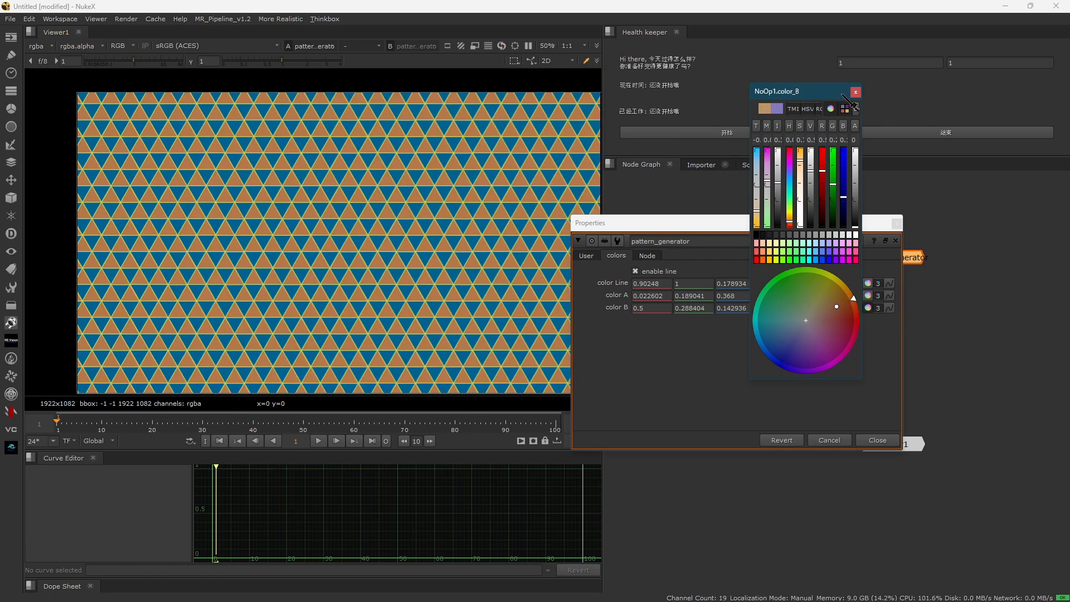
pyautogui.click(854, 91)
# - Change color A to a pure red of 0.368, 0, 0
pyautogui.click(868, 296)
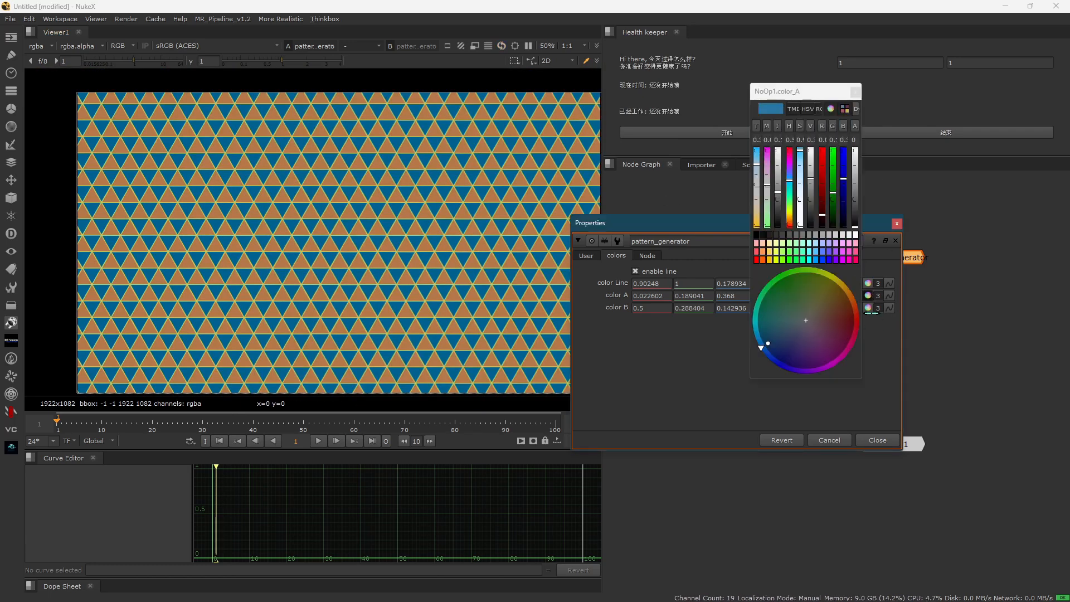
pyautogui.moveTo(821, 319); pyautogui.dragTo(869, 320)
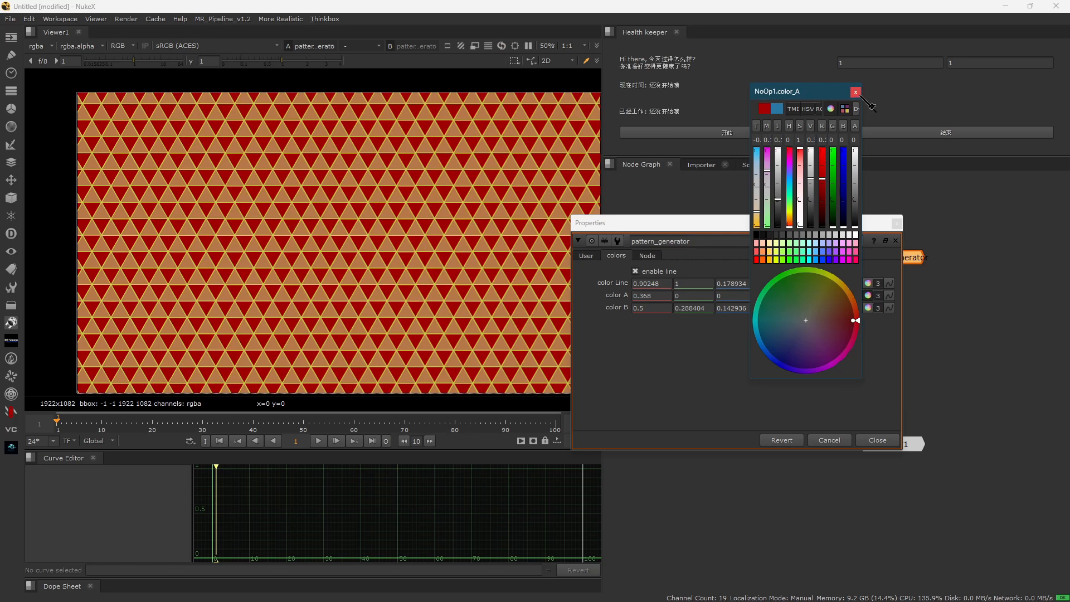
pyautogui.click(856, 92)
# - Change color B to a saturated blue of about 0, 0.067, 0.5
pyautogui.click(867, 307)
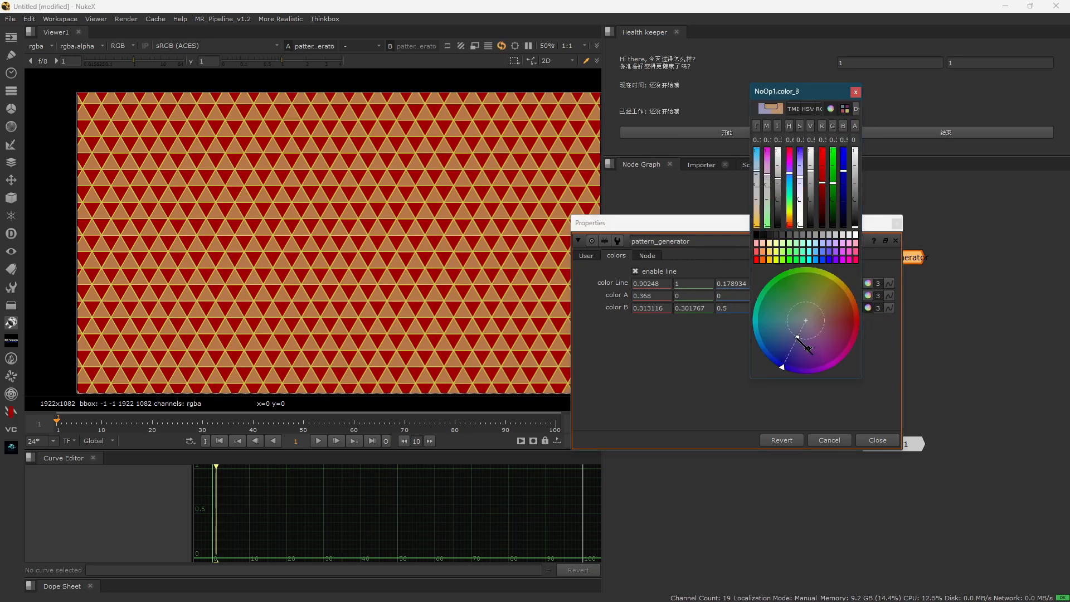
pyautogui.moveTo(788, 359); pyautogui.dragTo(777, 358)
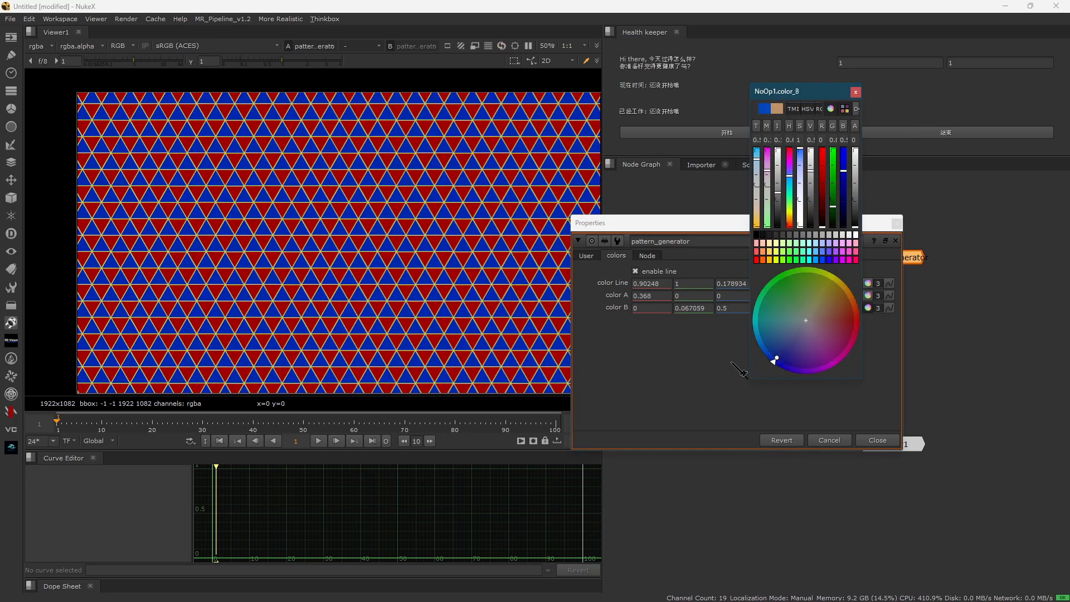
pyautogui.scroll(-5, 254, 176)
pyautogui.scroll(4, 351, 218)
# - Set the pattern radius to about 91.5 and move the floating properties window off the nodes in the node graph
pyautogui.click(586, 255)
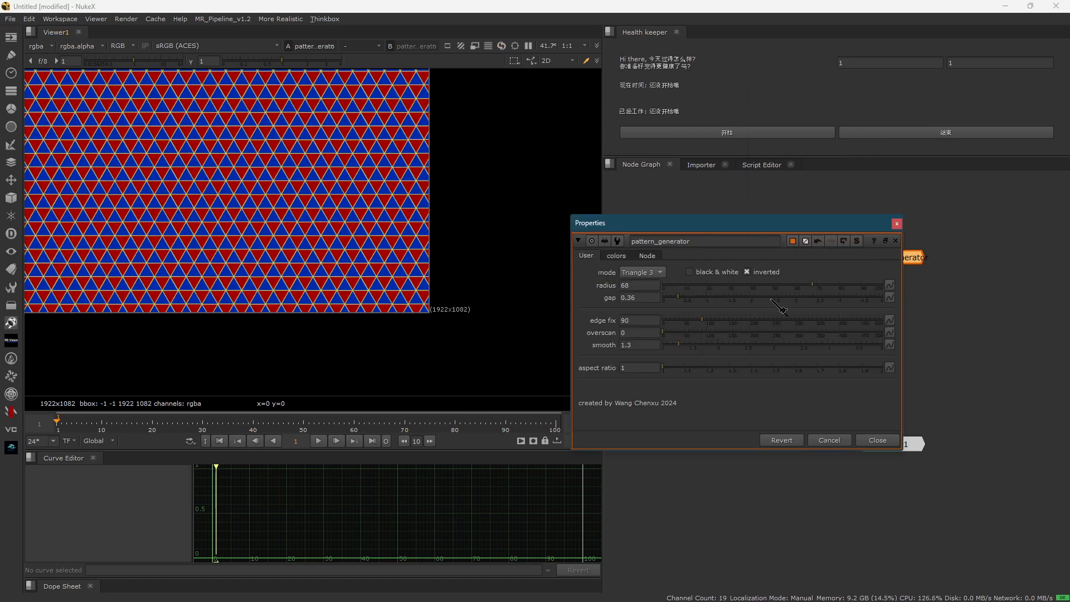
pyautogui.moveTo(815, 286); pyautogui.dragTo(863, 285)
pyautogui.moveTo(102, 156); pyautogui.dragTo(229, 210, button='middle')
pyautogui.scroll(2, 361, 229)
pyautogui.scroll(-3, 291, 198)
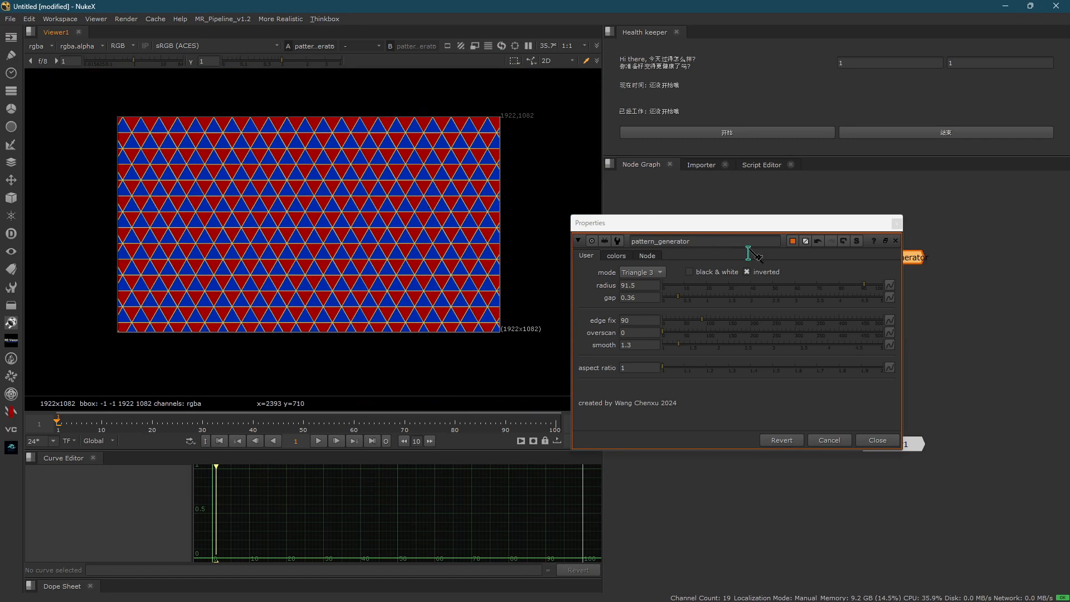
pyautogui.click(688, 406)
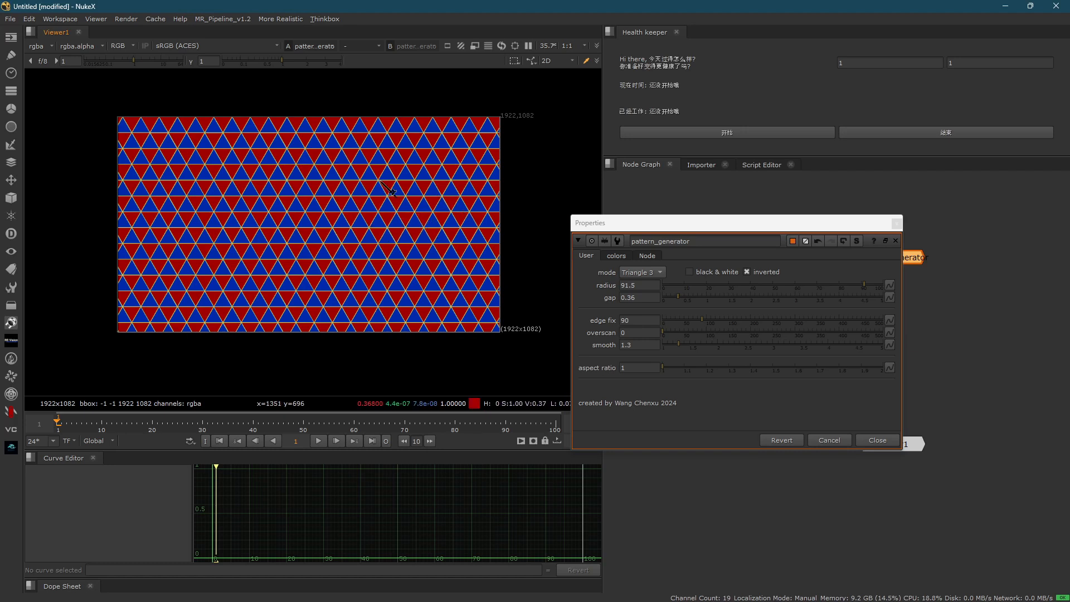
pyautogui.moveTo(790, 218); pyautogui.dragTo(734, 245)
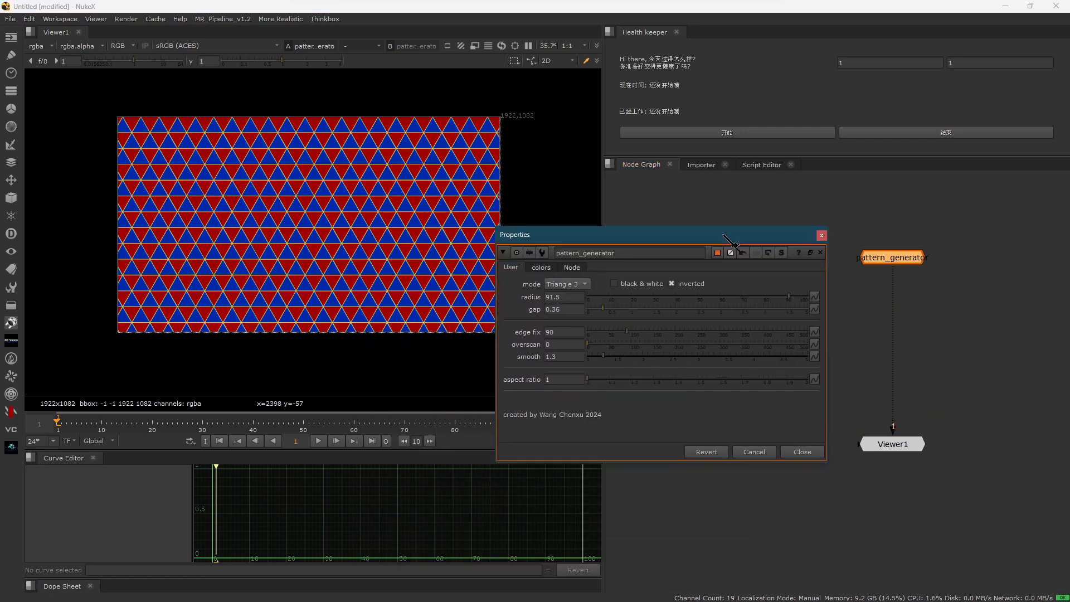